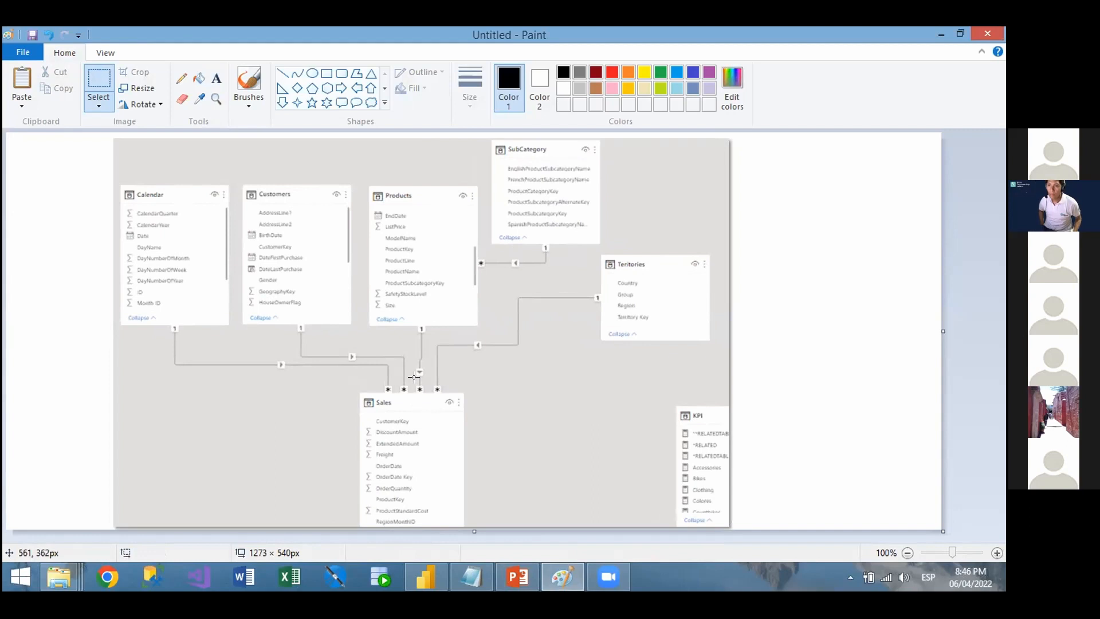
# Draw a green rectangle about 306 × 211 px around the Sales table in the pasted model diagram.
pyautogui.click(326, 75)
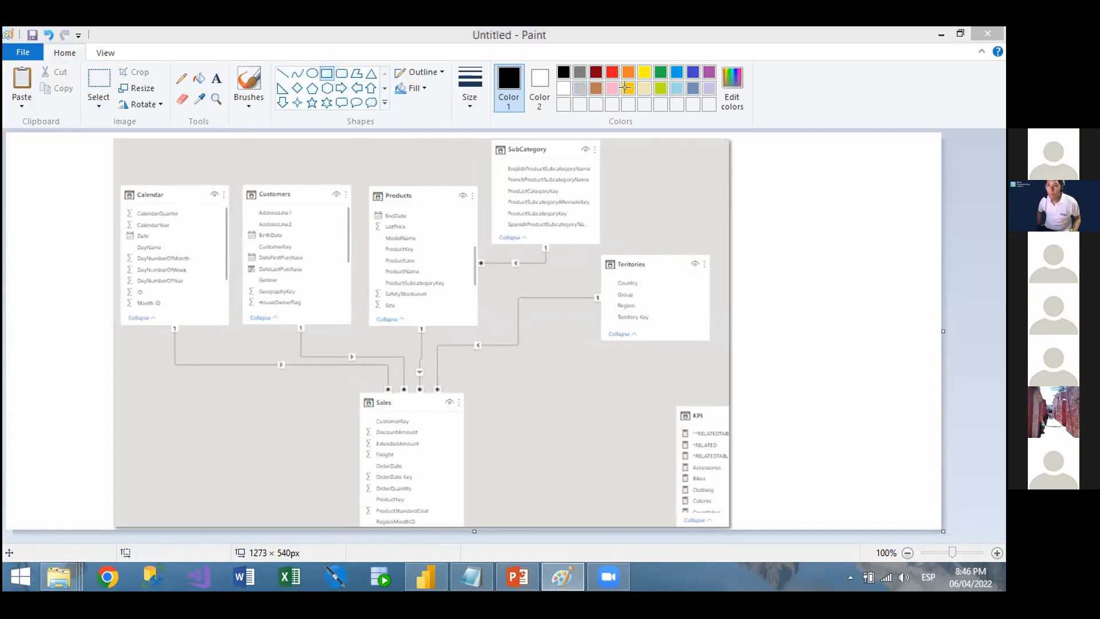
pyautogui.click(660, 71)
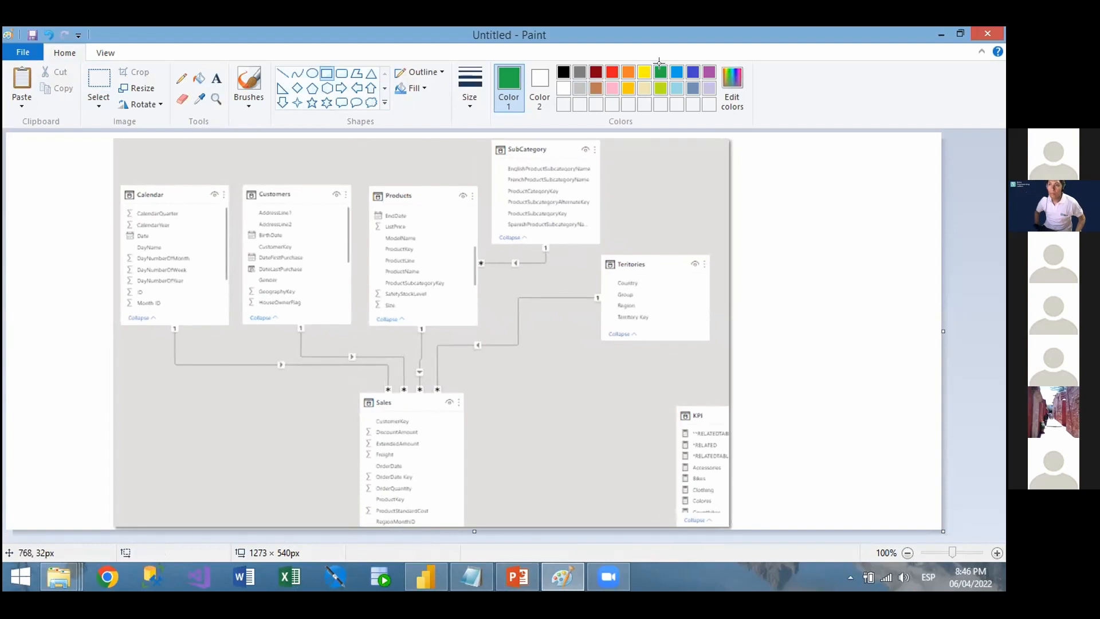
pyautogui.moveTo(297, 366); pyautogui.dragTo(522, 522)
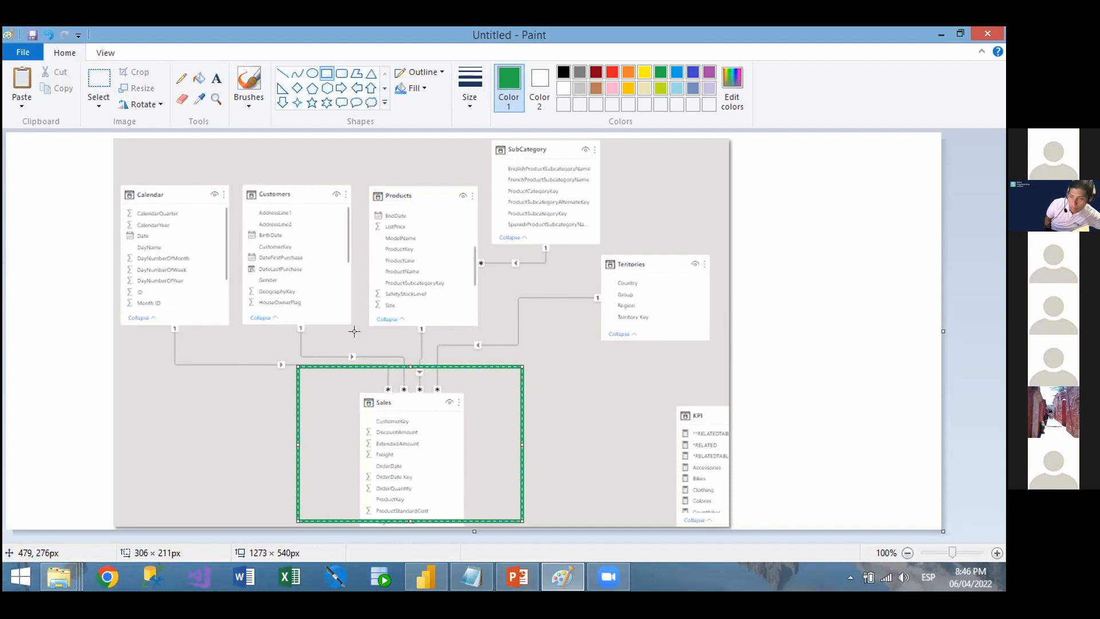
pyautogui.click(567, 445)
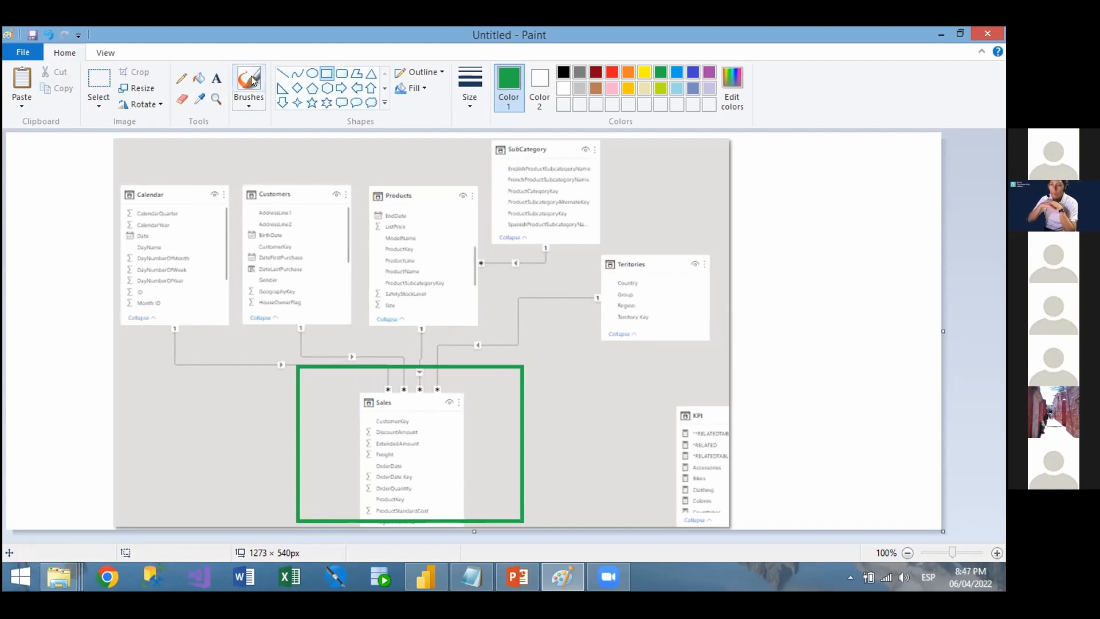
# Add the green text label RELATED beside the rectangle around the Sales table, clear of its outline.
pyautogui.click(217, 78)
pyautogui.click(238, 412)
pyautogui.write('RELATED')
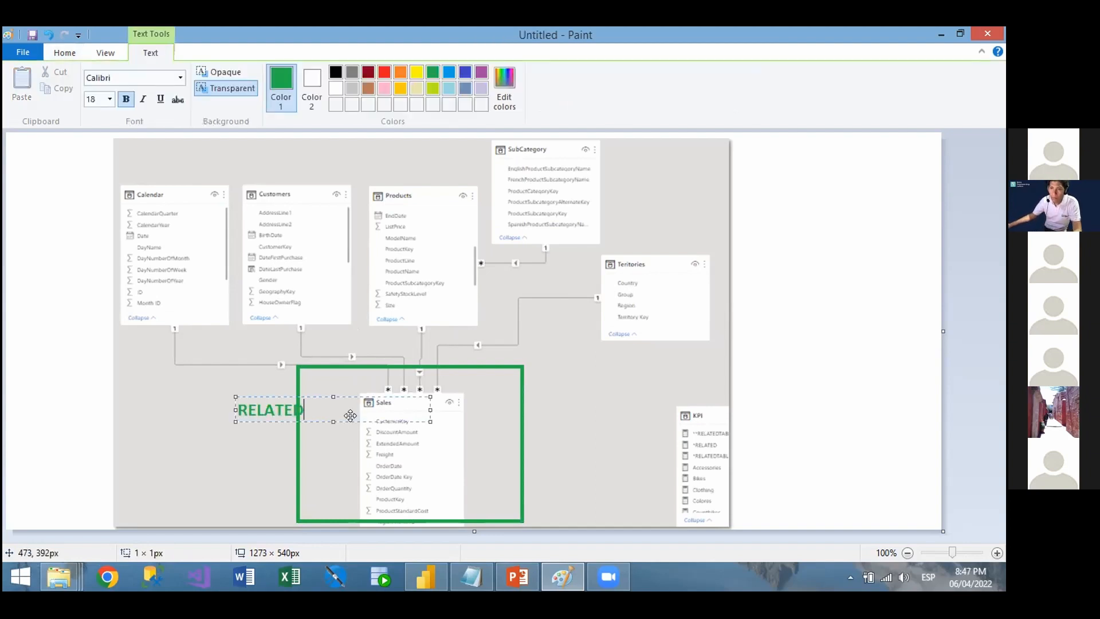
pyautogui.moveTo(353, 421); pyautogui.dragTo(320, 421)
pyautogui.click(409, 381)
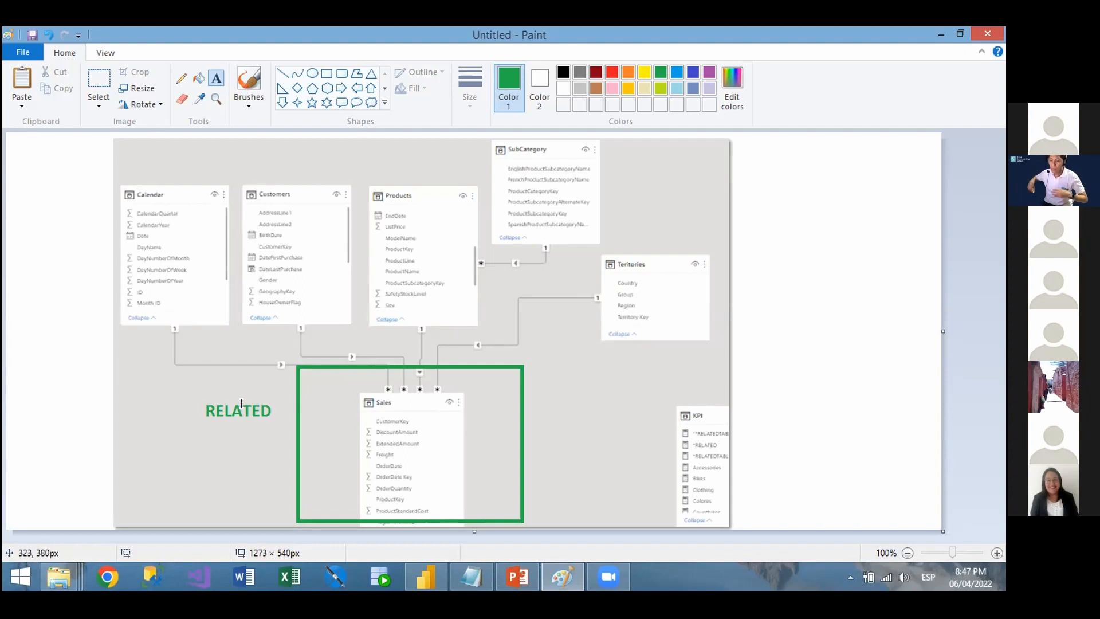
# Draw a green rounded rectangle around the RELATED label.
pyautogui.click(341, 73)
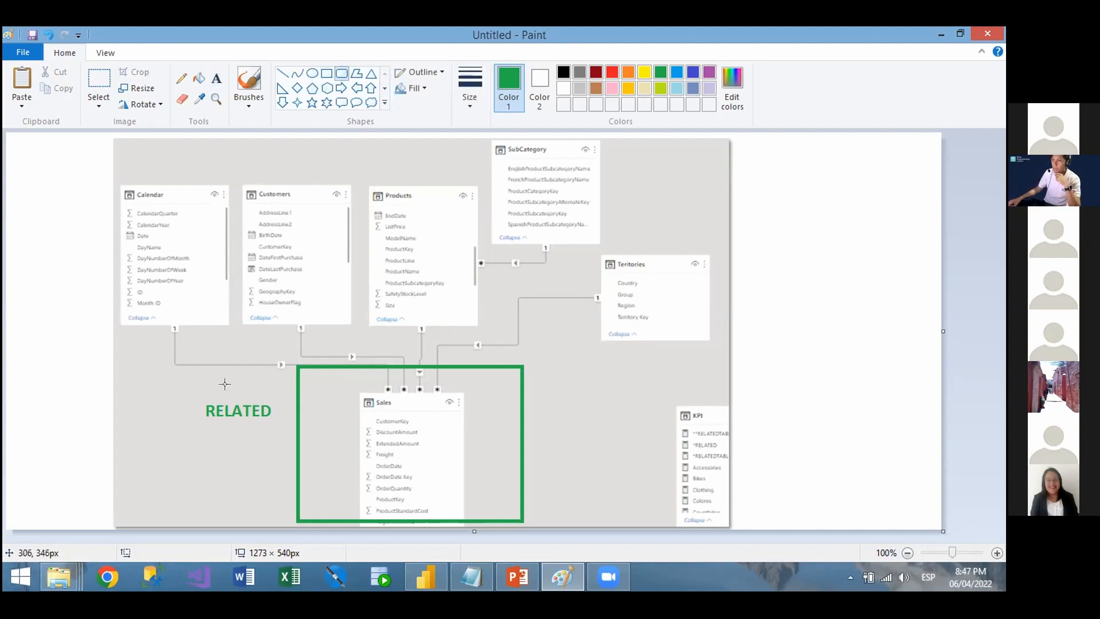
pyautogui.moveTo(191, 388); pyautogui.dragTo(290, 433)
pyautogui.click(355, 347)
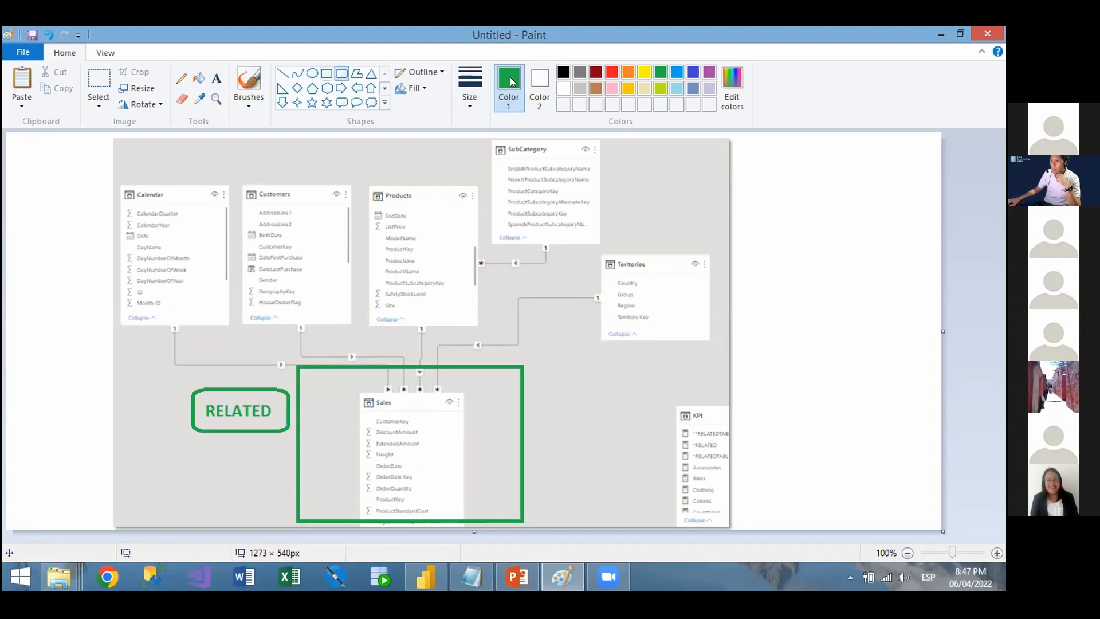
# Outline in red the many-side markers above Sales and the one-side markers below Calendar, Customers and Products, the latter about 426 × 20 px.
pyautogui.click(612, 72)
pyautogui.moveTo(370, 381); pyautogui.dragTo(464, 399)
pyautogui.click(270, 341)
pyautogui.moveTo(156, 317); pyautogui.dragTo(473, 334)
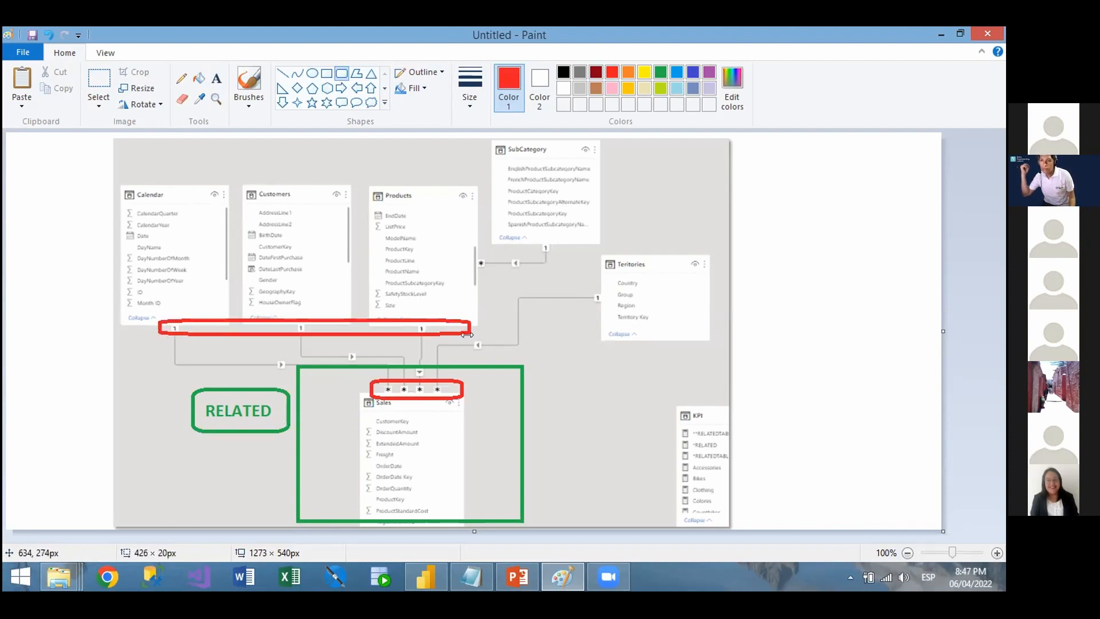
pyautogui.click(356, 336)
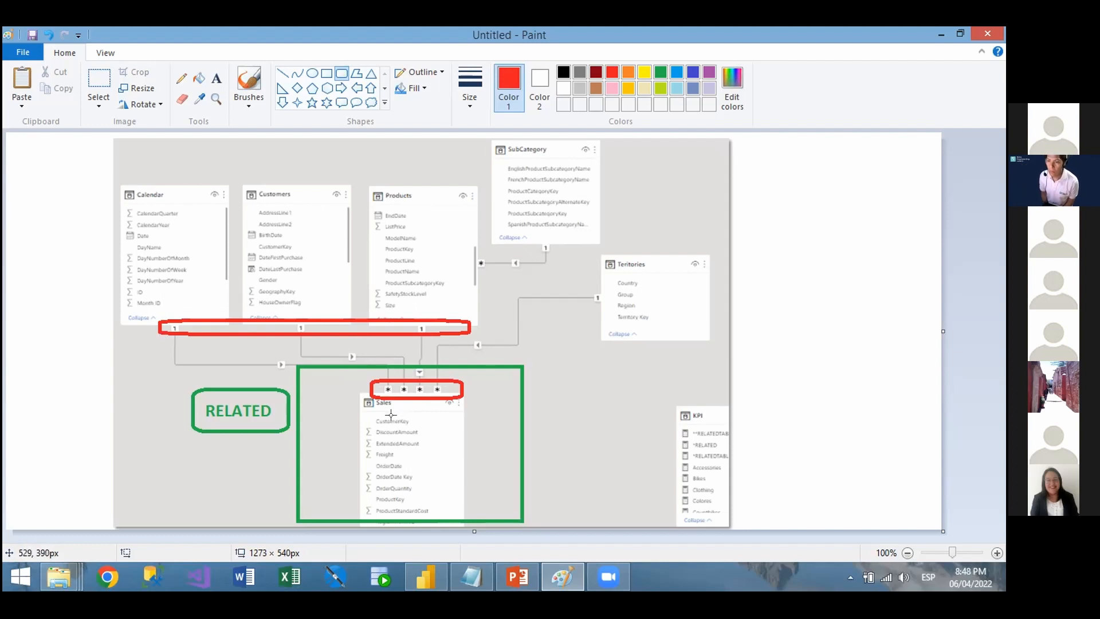
# Draw a blue straight line from the SubCategory table to the Sales table, spanning about 146 × 261 px.
pyautogui.click(282, 73)
pyautogui.click(692, 71)
pyautogui.moveTo(516, 215); pyautogui.dragTo(407, 404)
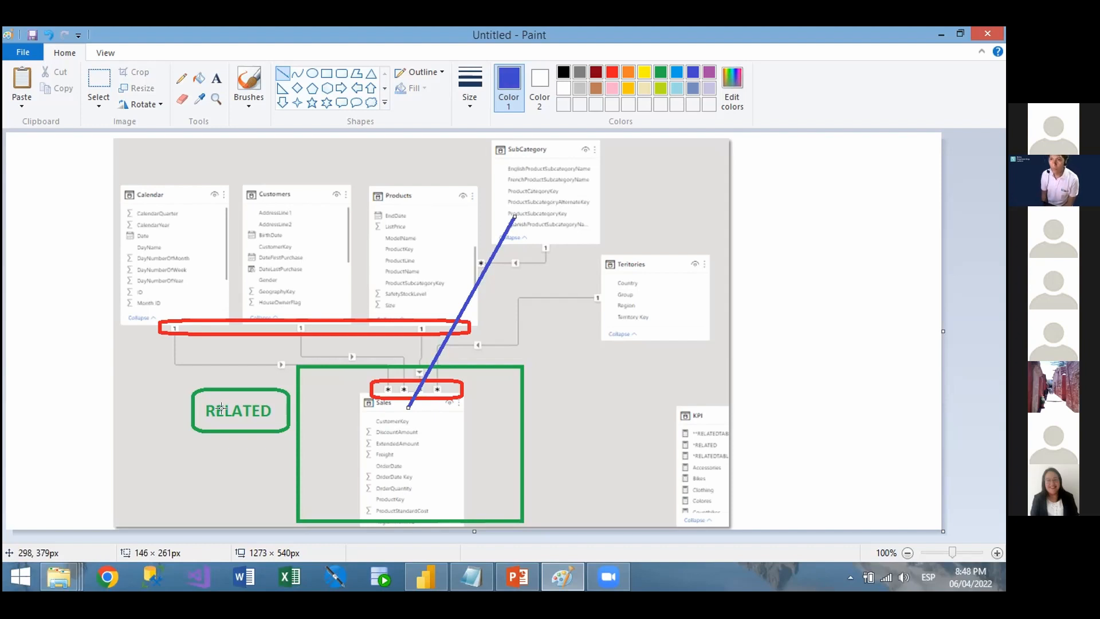
pyautogui.click(217, 296)
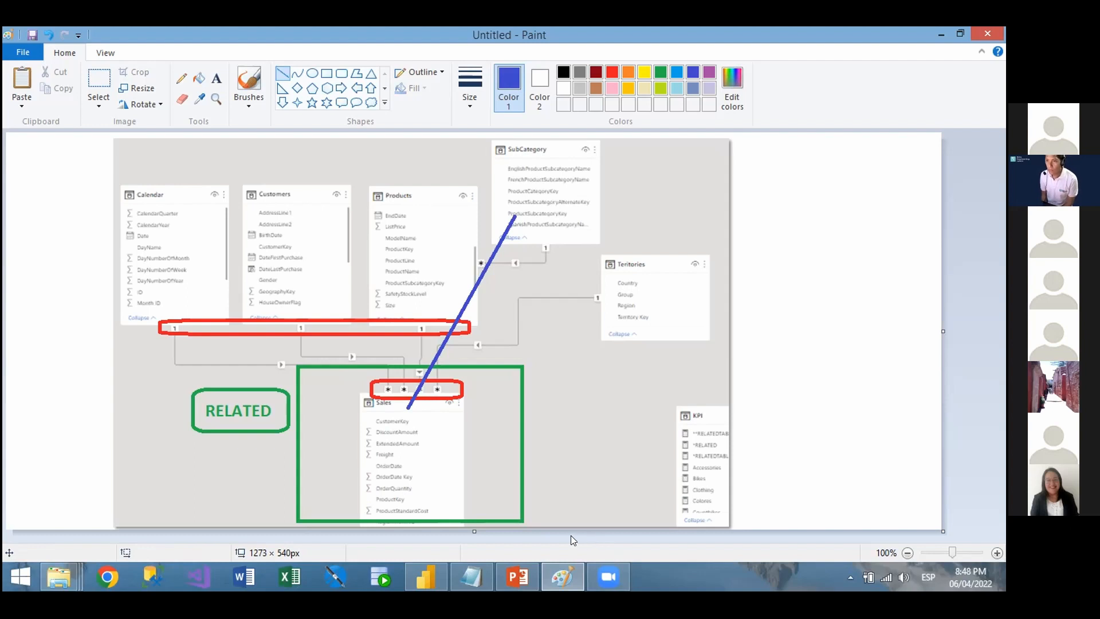
# Start a new blank picture without saving the annotated diagram.
pyautogui.click(19, 54)
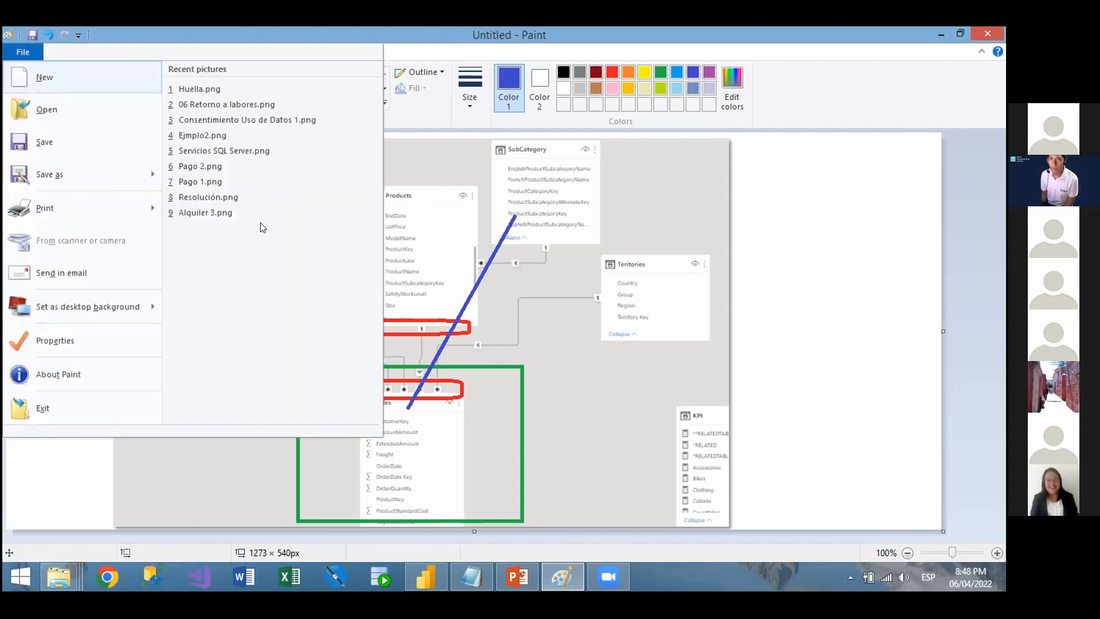
pyautogui.click(44, 77)
pyautogui.click(526, 300)
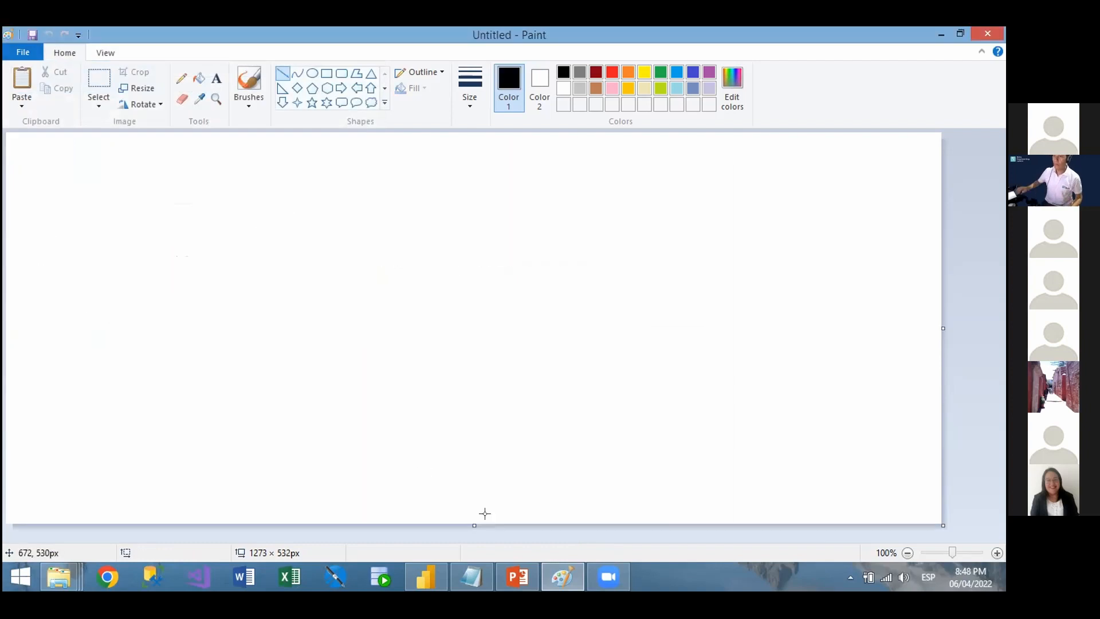
# Switch to the Cap 19.pptx presentation in PowerPoint and open slide 3 about RELATEDTABLE.
pyautogui.click(525, 575)
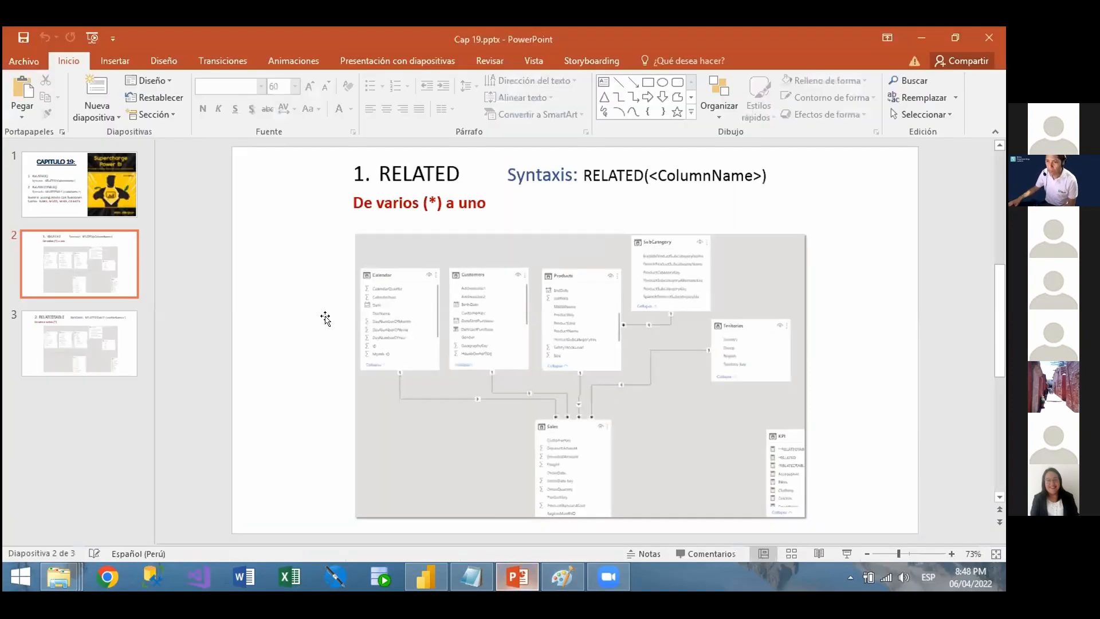
pyautogui.scroll(-1, 325, 319)
pyautogui.click(409, 255)
pyautogui.click(304, 274)
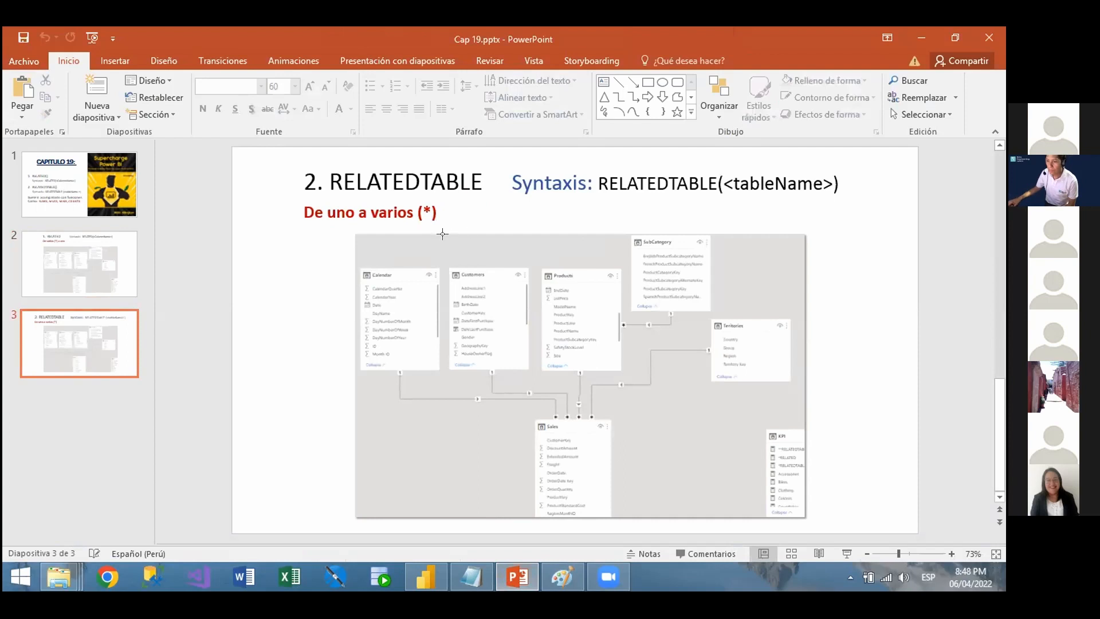
# Switch back to Paint, paste the model diagram into the blank picture and move it near the middle of the canvas.
pyautogui.hotkey('alt', 'Tab')
pyautogui.hotkey('ctrl', 'v')
pyautogui.moveTo(401, 222)
pyautogui.mouseDown()
pyautogui.moveTo(601, 233)
pyautogui.moveTo(559, 223)
pyautogui.mouseUp()
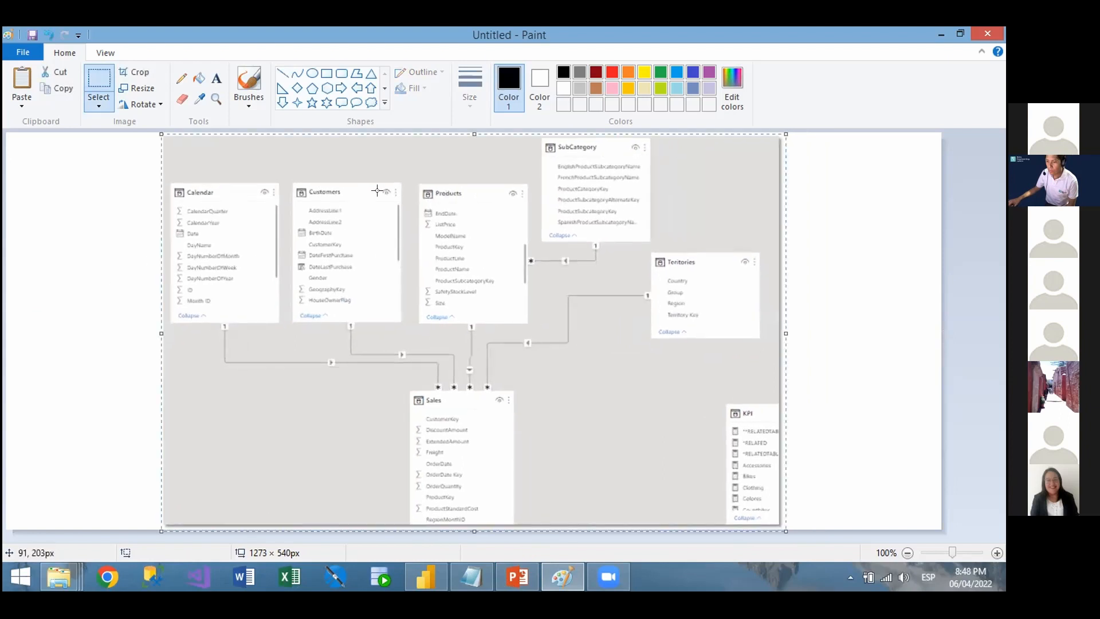
# Draw a blue rounded rectangle about 852 × 241 px around the dimension tables from Calendar to Teritories.
pyautogui.click(341, 73)
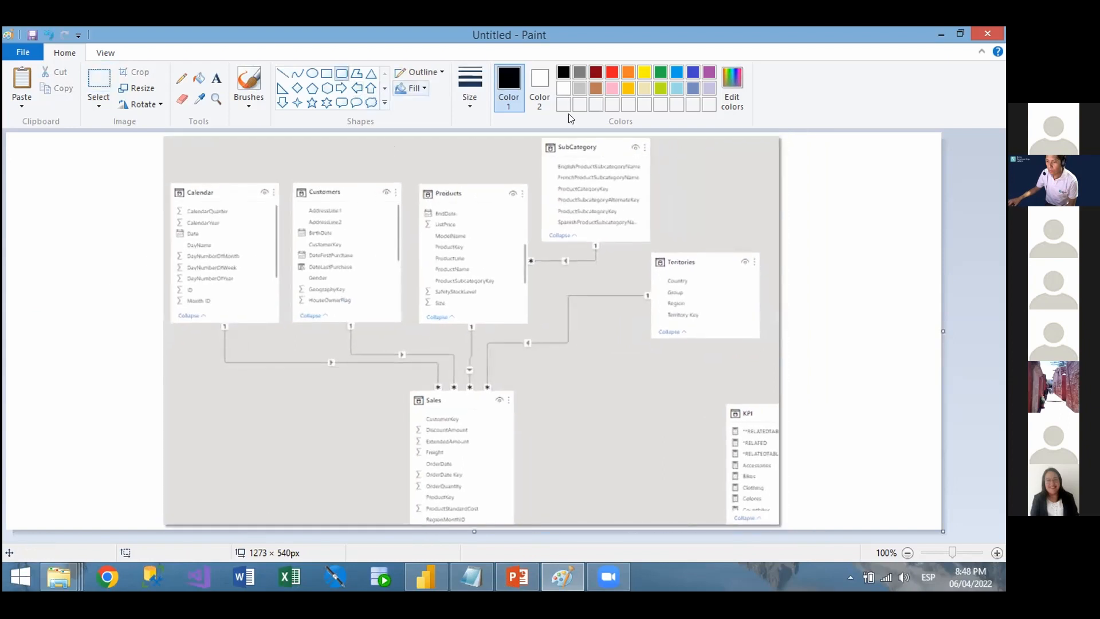
pyautogui.click(693, 72)
pyautogui.moveTo(165, 166); pyautogui.dragTo(231, 198)
pyautogui.moveTo(297, 203); pyautogui.dragTo(790, 342)
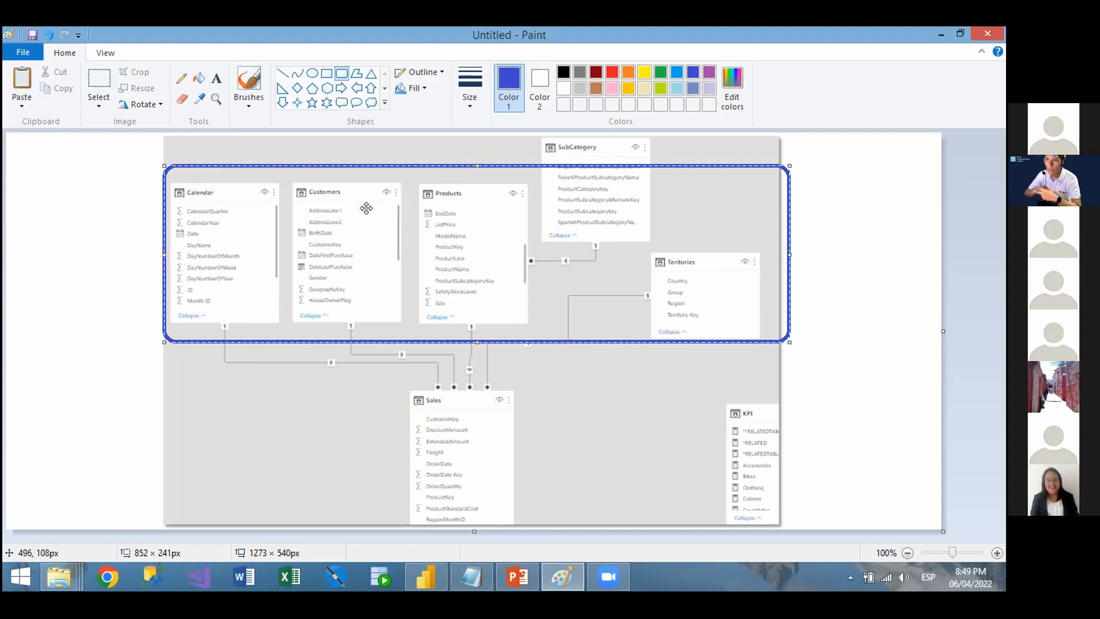
# Draw a blue straight line from the Customers table down to the Sales table, spanning about 60 × 285 px.
pyautogui.click(282, 72)
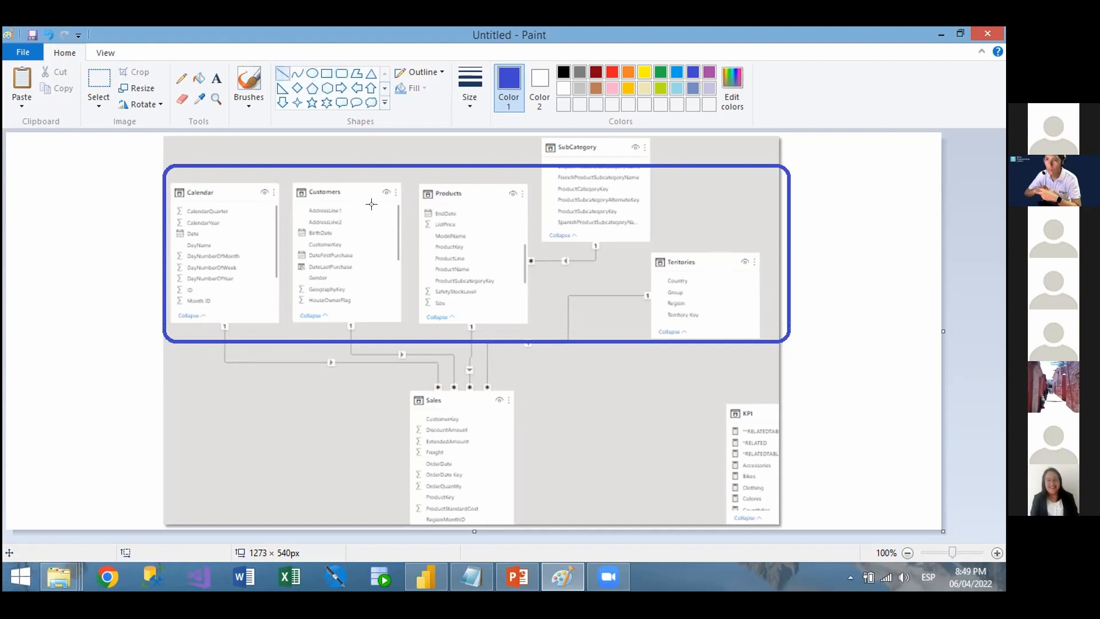
pyautogui.moveTo(377, 224)
pyautogui.mouseDown()
pyautogui.moveTo(408, 421)
pyautogui.moveTo(420, 433)
pyautogui.mouseUp()
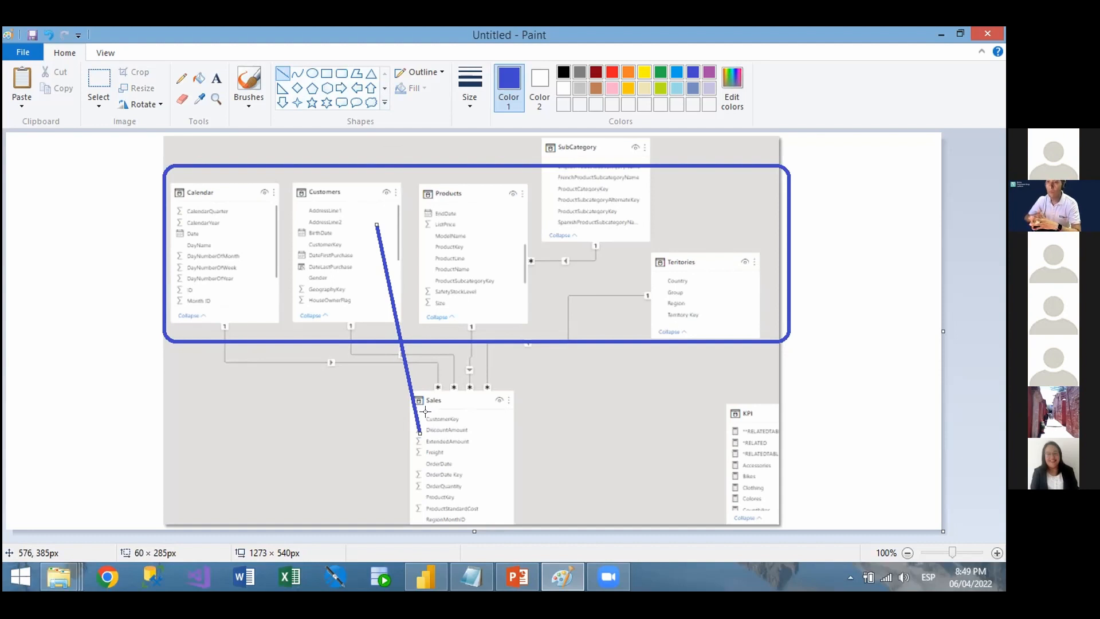
pyautogui.click(216, 78)
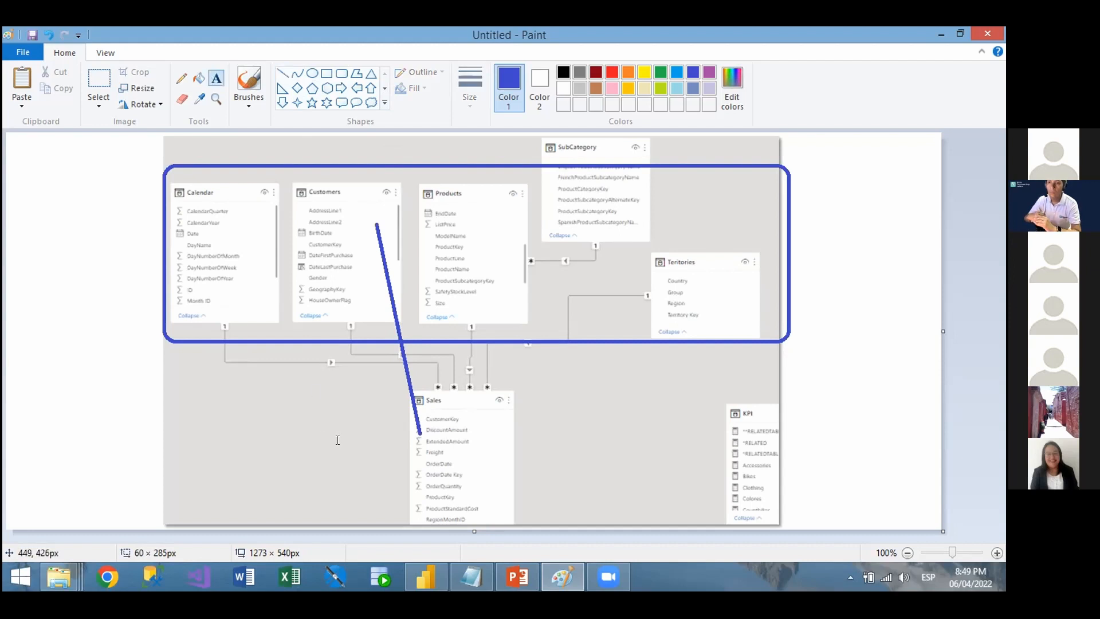
# Draw a green rounded rectangle around the Sales table.
pyautogui.click(342, 73)
pyautogui.click(661, 72)
pyautogui.moveTo(382, 377); pyautogui.dragTo(570, 519)
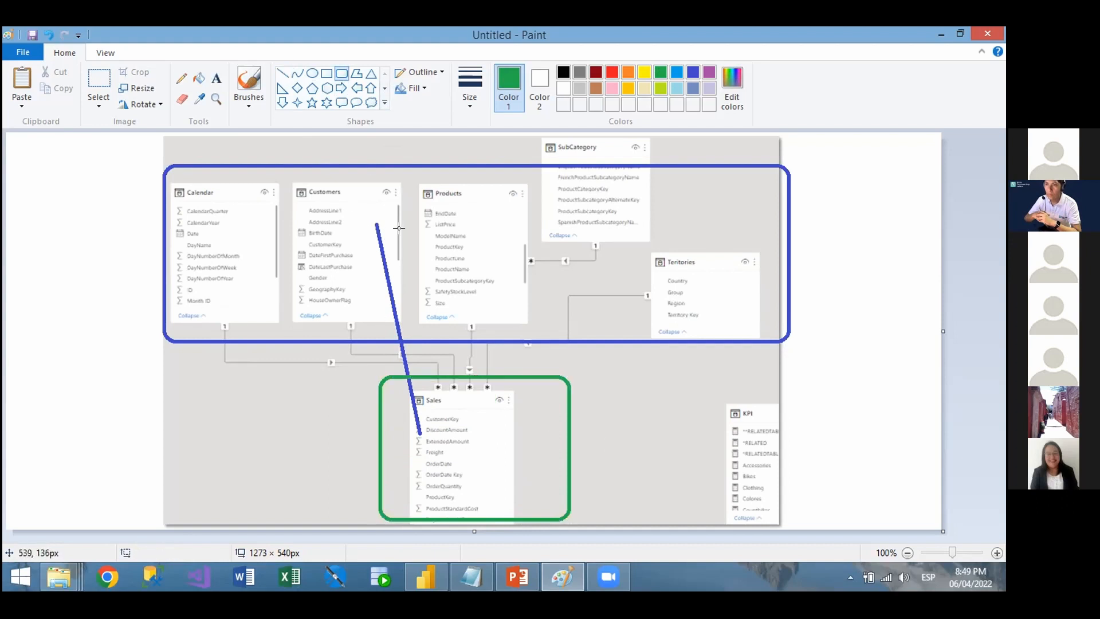
# Add the green text RELATED beside the rounded rectangle around the Sales table.
pyautogui.click(216, 79)
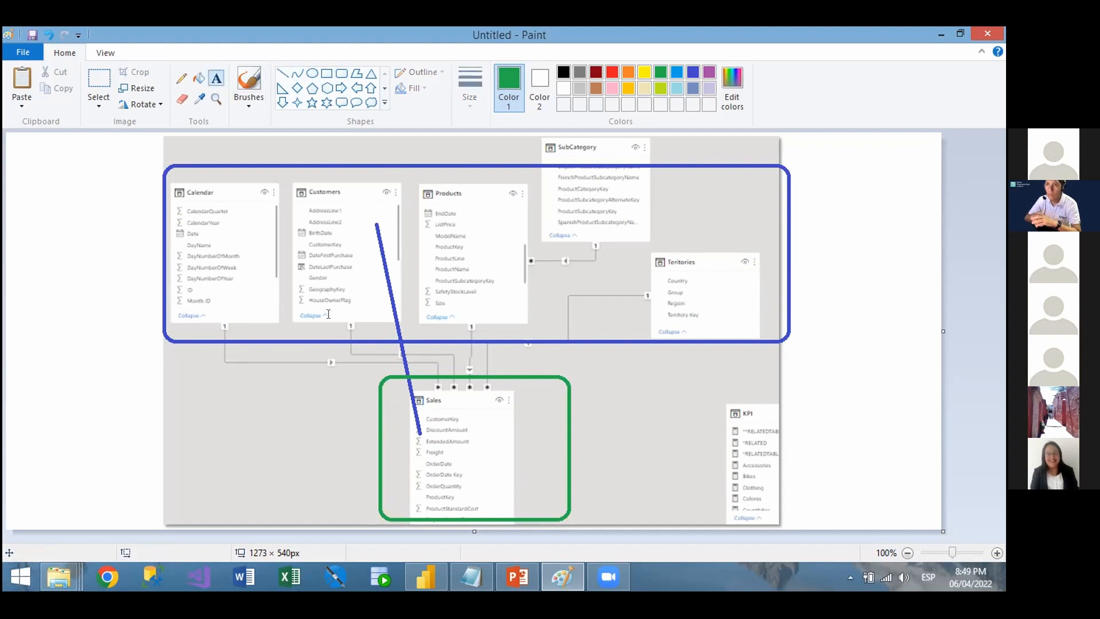
pyautogui.click(298, 422)
pyautogui.write('RELATED')
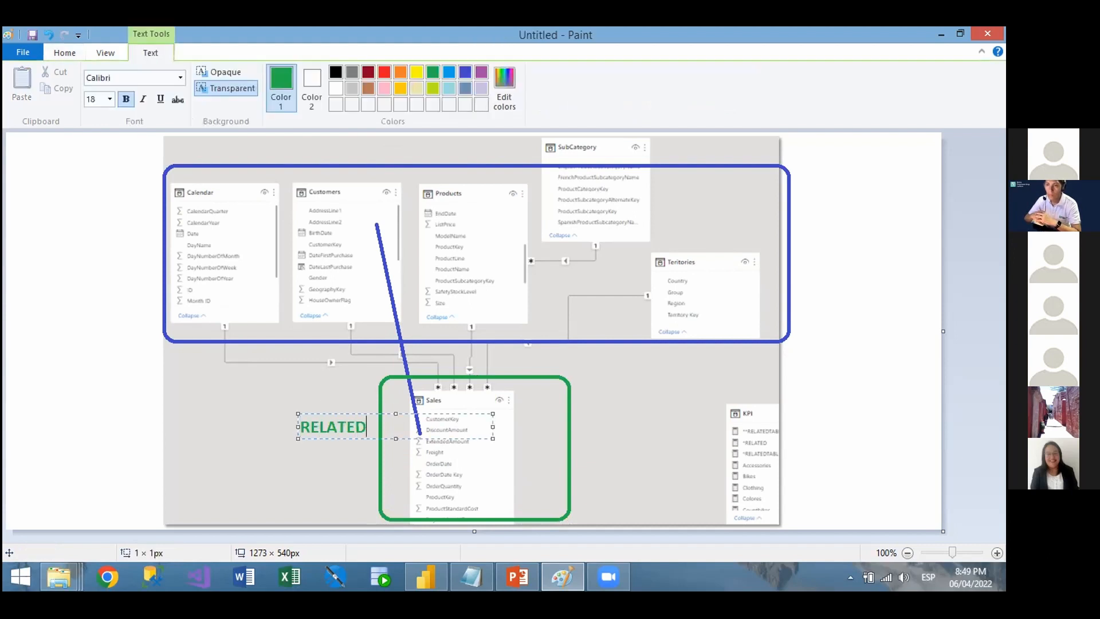
pyautogui.click(322, 372)
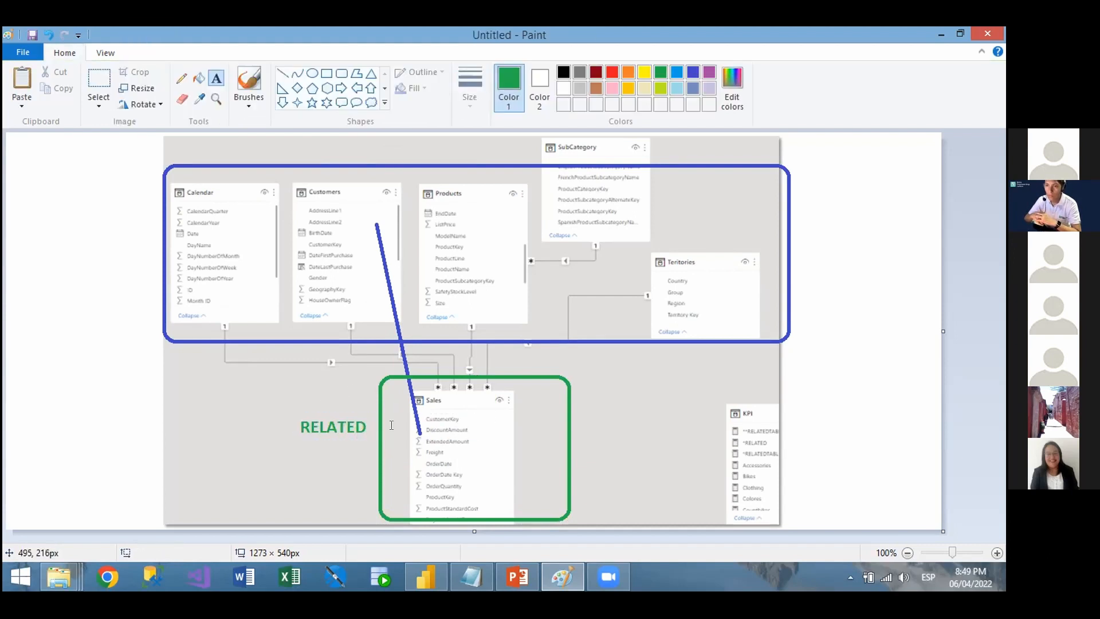
# Add the green text RELATEDTABLE() along the upper edge of the blue frame, above Customers and Products.
pyautogui.moveTo(419, 431); pyautogui.dragTo(427, 442)
pyautogui.click(355, 162)
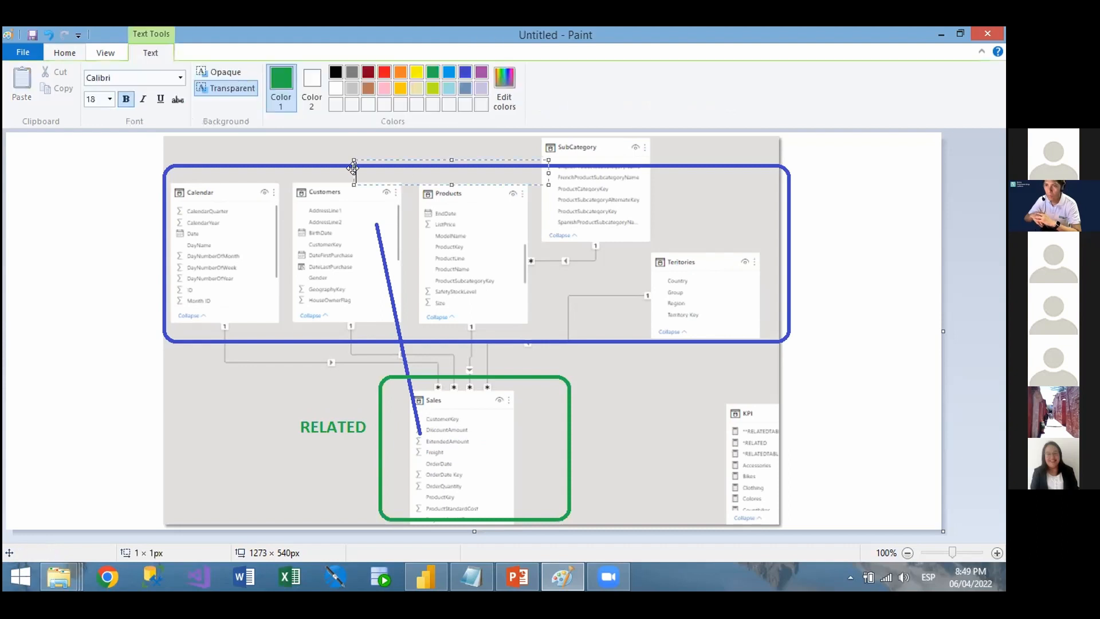
pyautogui.write('RELATEDTABLE()')
pyautogui.click(246, 183)
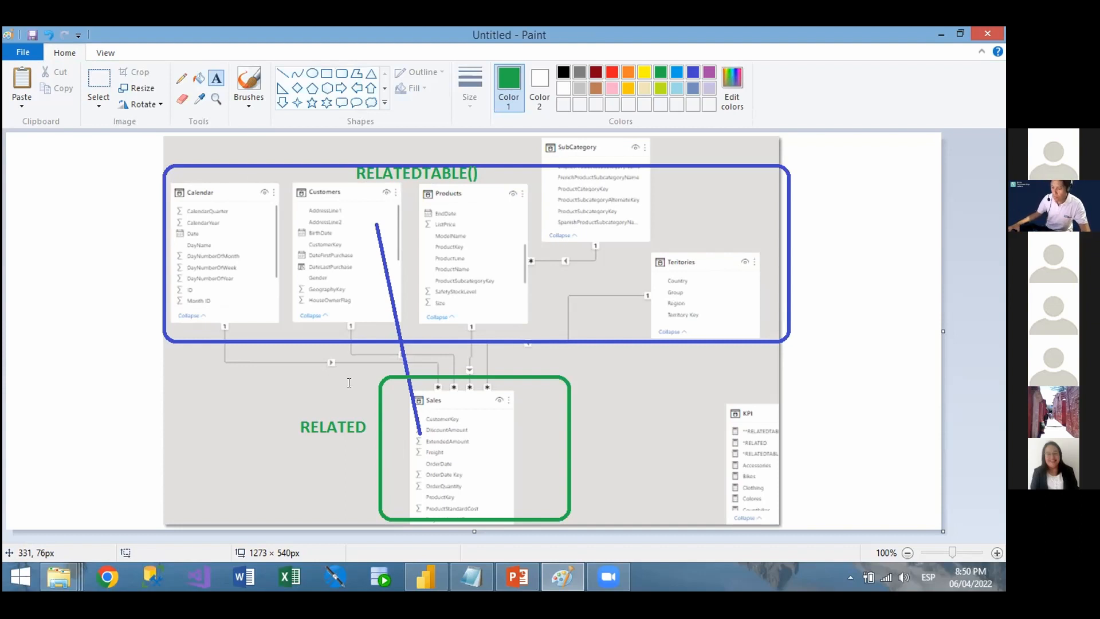
# Switch to the AdventureWorks report in Power BI Desktop and display the Sales table's data through its last column, RegionMonthID.
pyautogui.moveTo(421, 571)
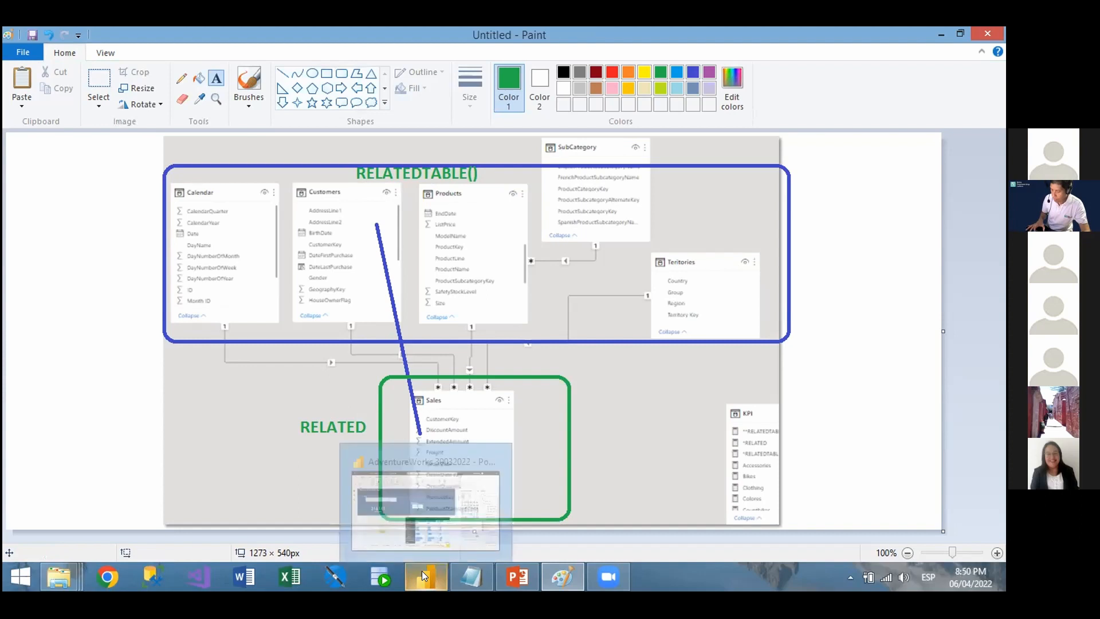
pyautogui.click(427, 488)
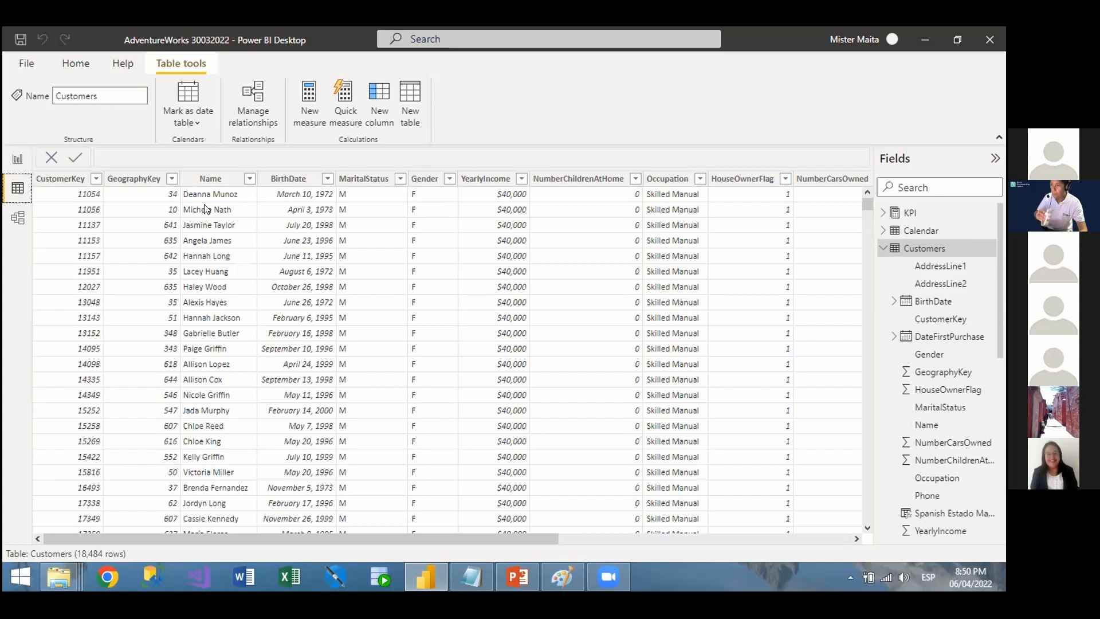
pyautogui.moveTo(997, 285); pyautogui.dragTo(996, 479)
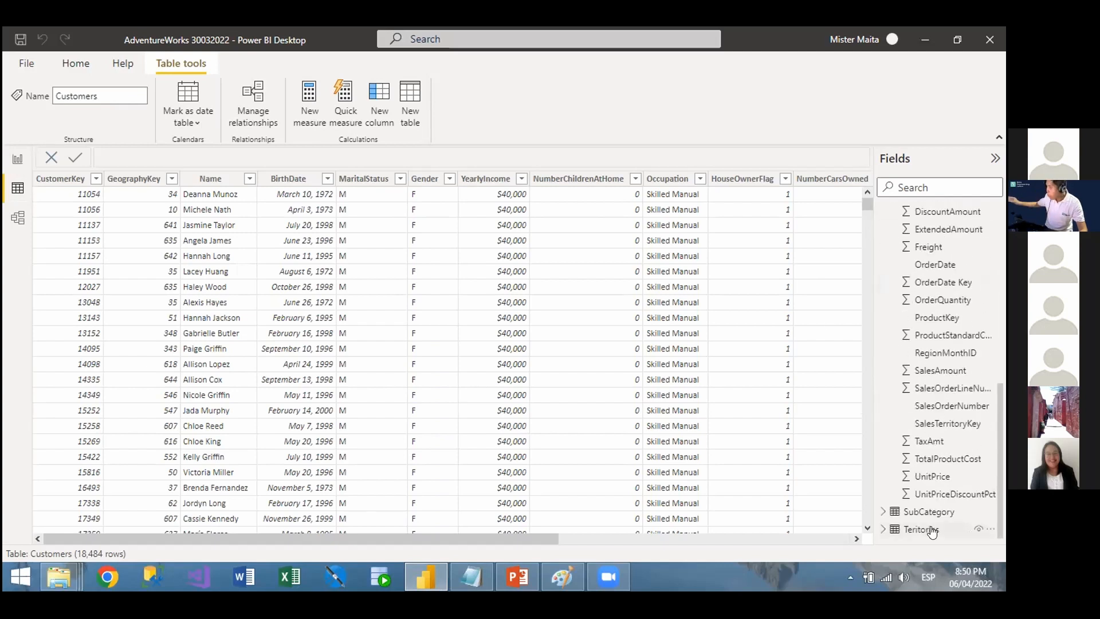
pyautogui.moveTo(998, 484); pyautogui.dragTo(1003, 412)
pyautogui.click(924, 296)
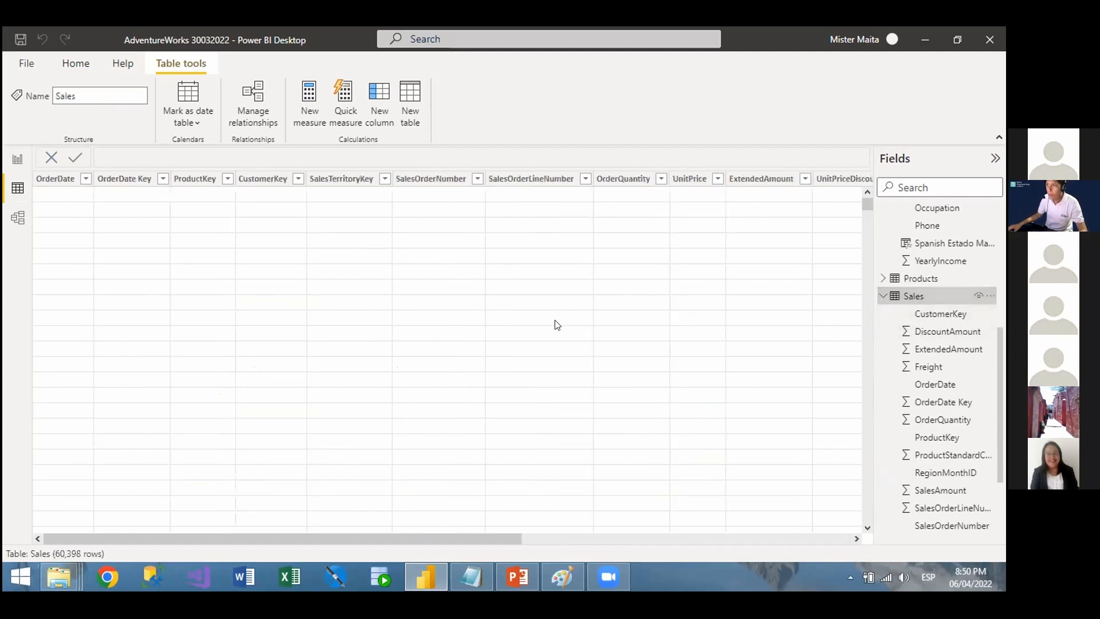
pyautogui.moveTo(484, 538); pyautogui.dragTo(814, 516)
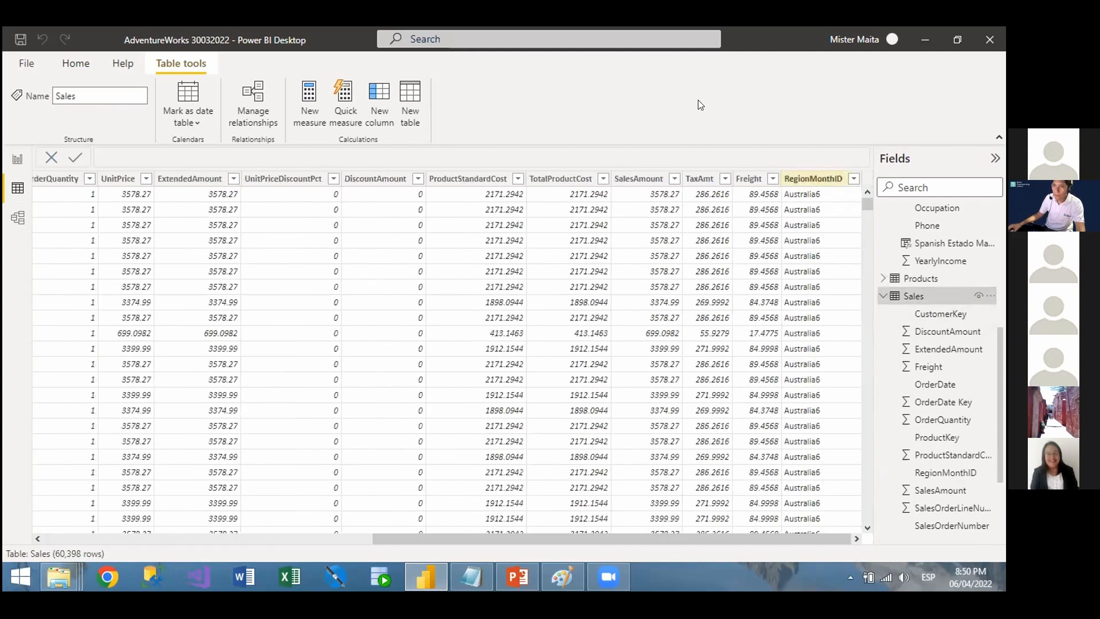
# Add a calculated column to the Sales table and begin its formula as NameCategory = RELATED(.
pyautogui.click(814, 178)
pyautogui.hotkey('alt', 'n')
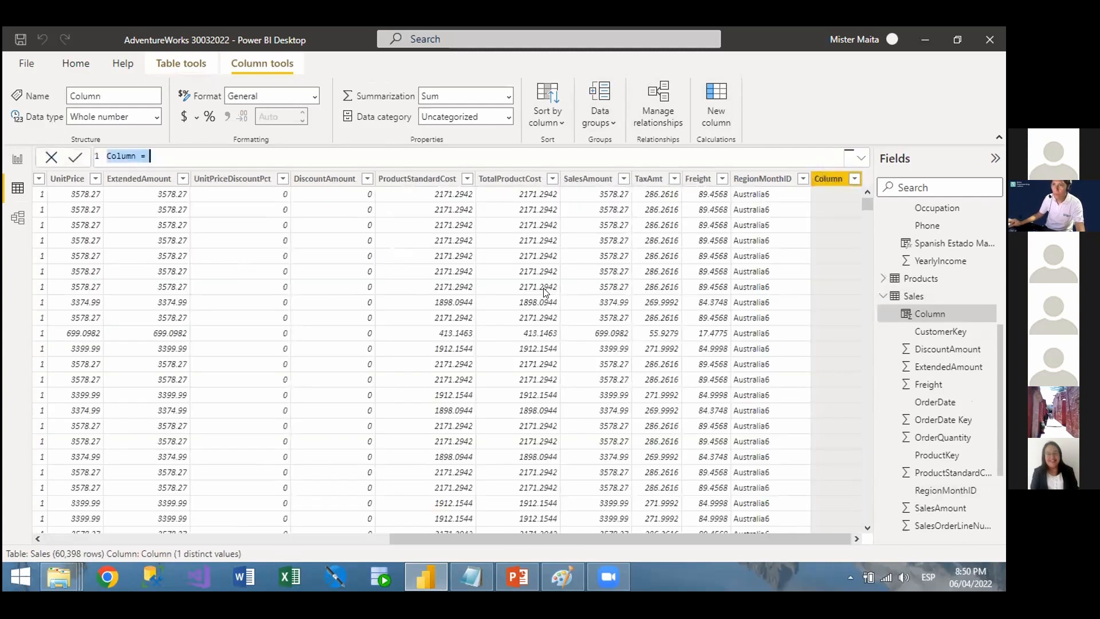
pyautogui.hotkey('ctrl', 'a')
pyautogui.press('BackSpace')
pyautogui.write('NameCategory = RELA')
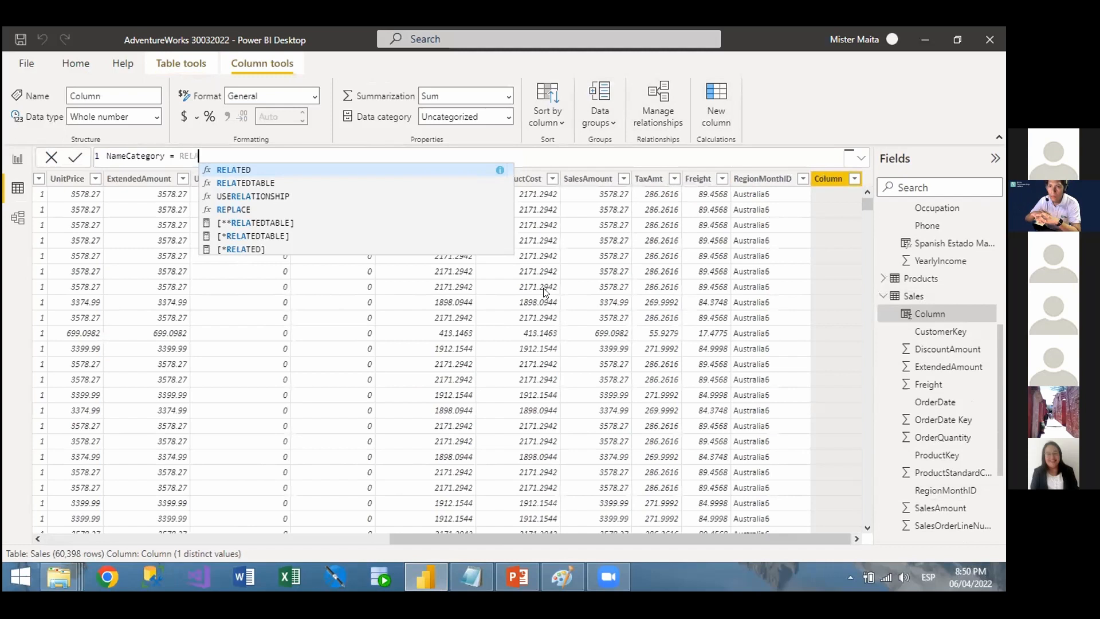
pyautogui.write('TED(')
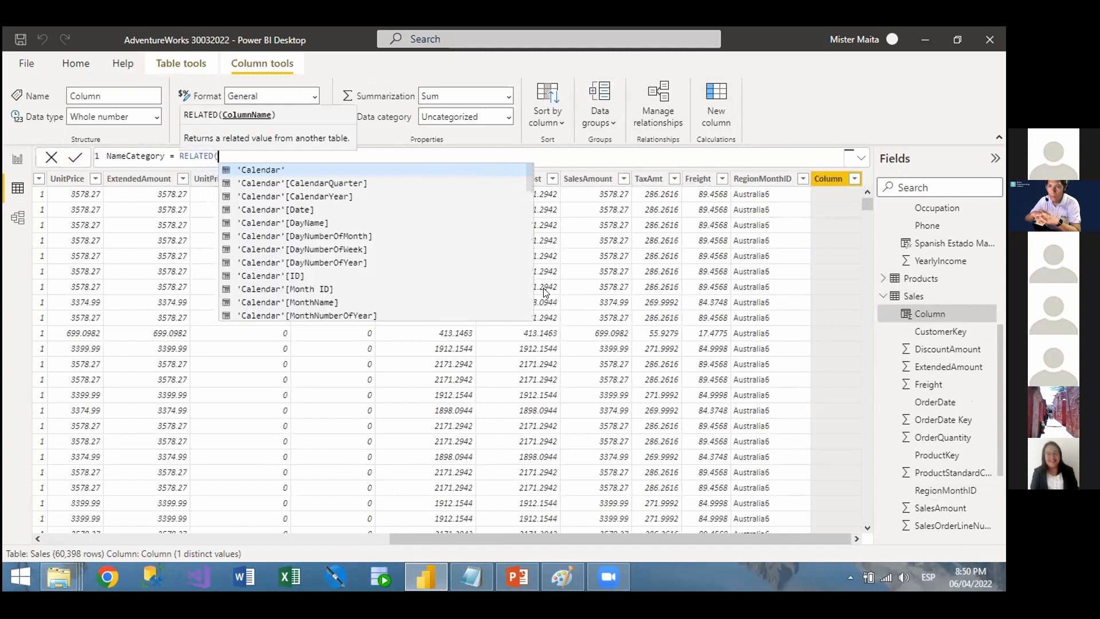
# Complete the NameCategory formula with the Products[Category] column as RELATED's argument and commit it.
pyautogui.write('produ')
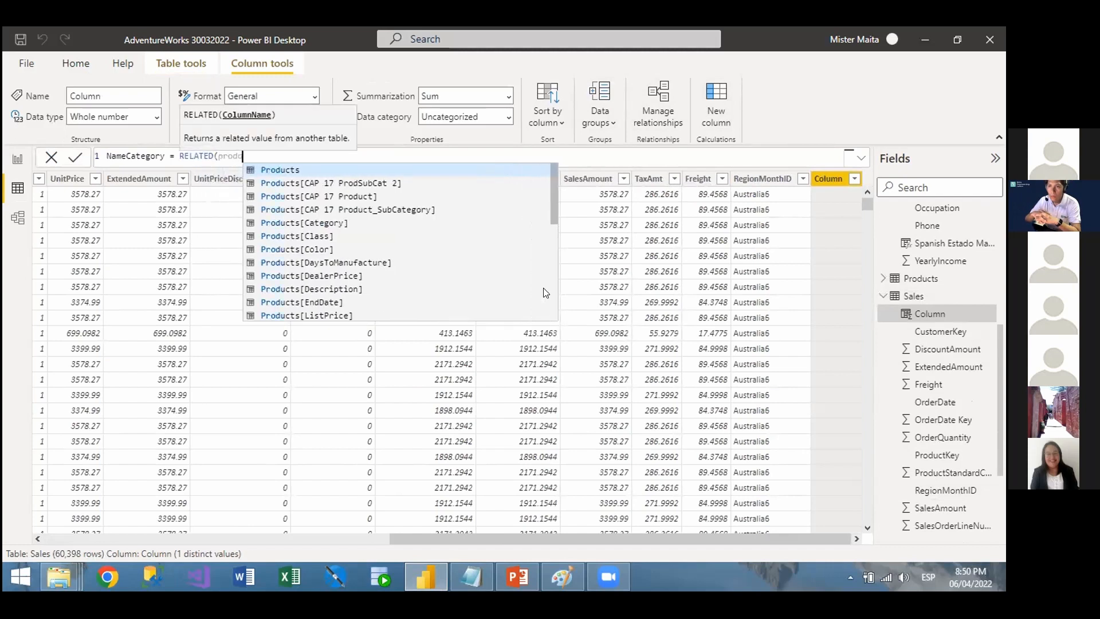
pyautogui.press('Tab')
pyautogui.press('Down')
pyautogui.press('Down')
pyautogui.press('Down')
pyautogui.press('Down')
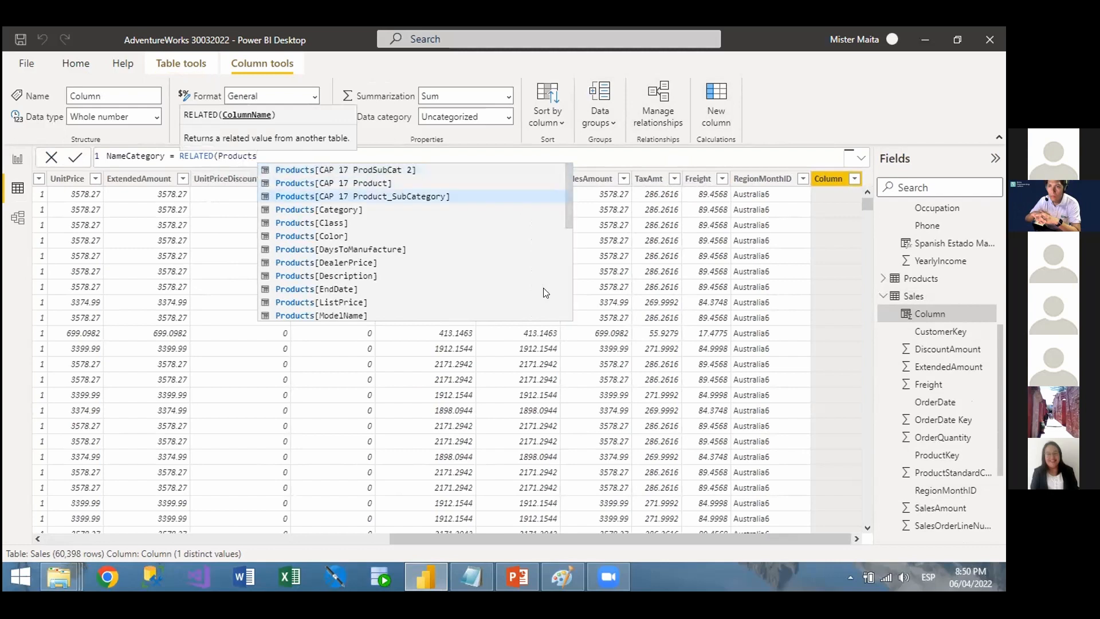
pyautogui.press('Down')
pyautogui.press('Down')
pyautogui.press('Down')
pyautogui.press('Down')
pyautogui.press('Down')
pyautogui.press('Down')
pyautogui.press('Down')
pyautogui.press('Down')
pyautogui.press('Down')
pyautogui.press('Down')
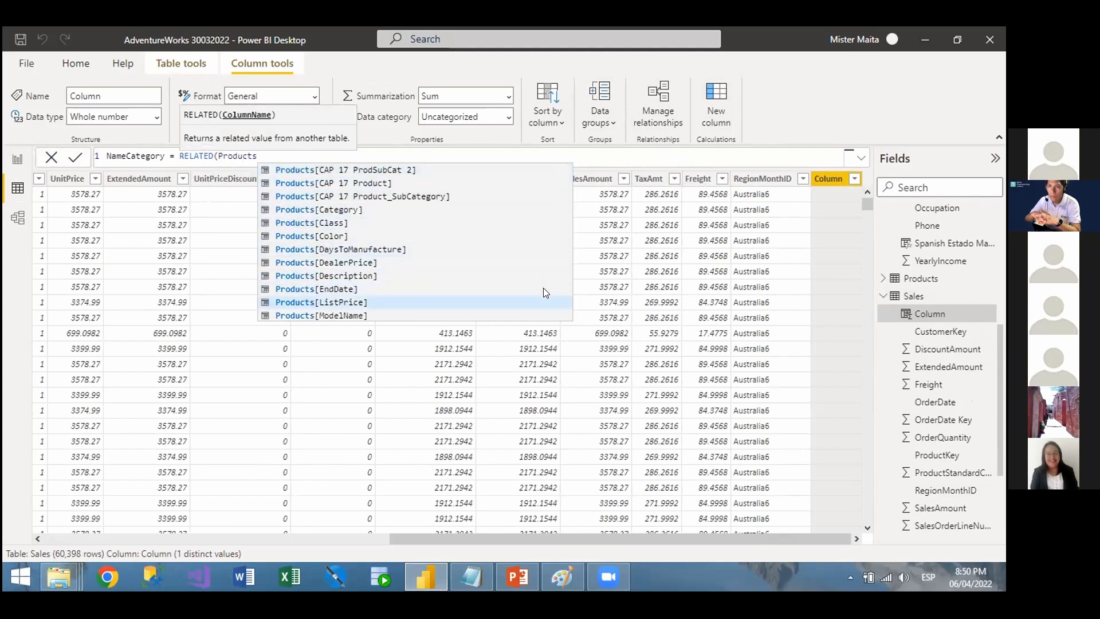
pyautogui.press('Down')
pyautogui.press('Down')
pyautogui.press('Down')
pyautogui.press('Down')
pyautogui.press('Down')
pyautogui.press('Down')
pyautogui.press('Down')
pyautogui.press('Down')
pyautogui.press('Down')
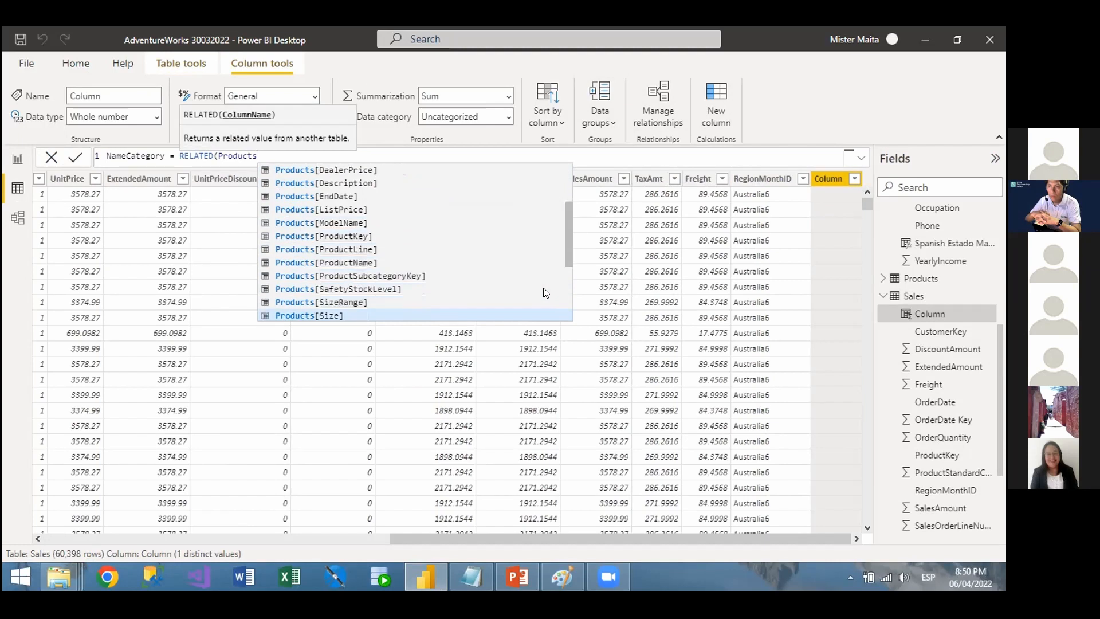
pyautogui.press('Down')
pyautogui.press('Down')
pyautogui.press('Up')
pyautogui.press('Up')
pyautogui.press('Up')
pyautogui.press('Up')
pyautogui.press('Up')
pyautogui.press('Up')
pyautogui.press('Up')
pyautogui.press('Up')
pyautogui.press('Up')
pyautogui.press('Up')
pyautogui.press('Up')
pyautogui.press('Up')
pyautogui.press('Up')
pyautogui.press('Up')
pyautogui.press('Up')
pyautogui.press('Up')
pyautogui.press('Up')
pyautogui.press('Up')
pyautogui.press('Up')
pyautogui.press('Up')
pyautogui.press('Up')
pyautogui.press('Up')
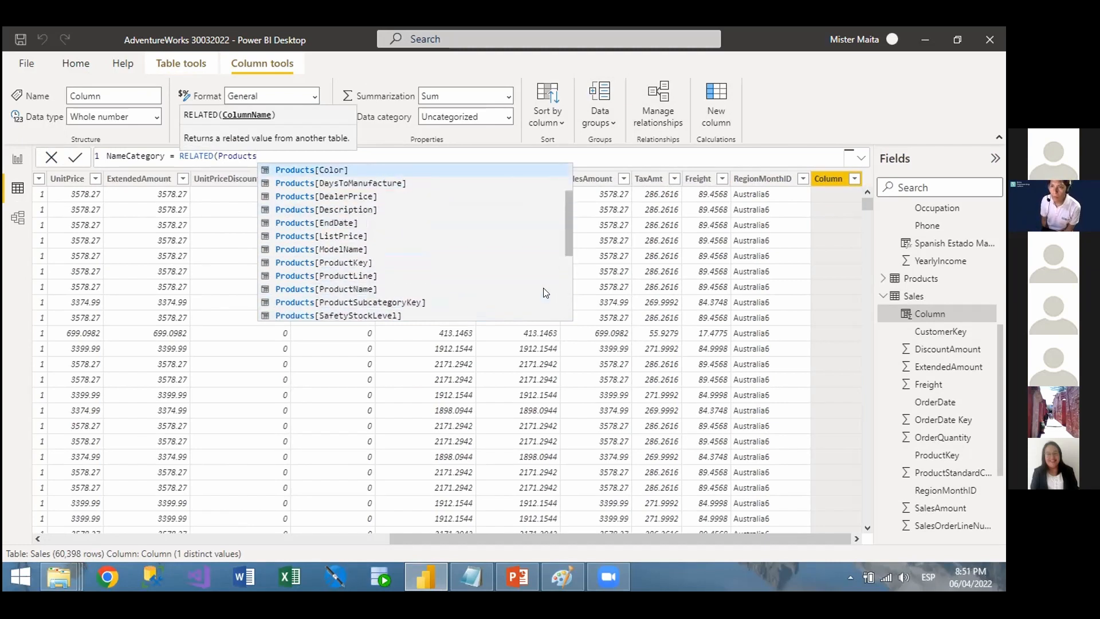
pyautogui.press('Tab')
pyautogui.write(')')
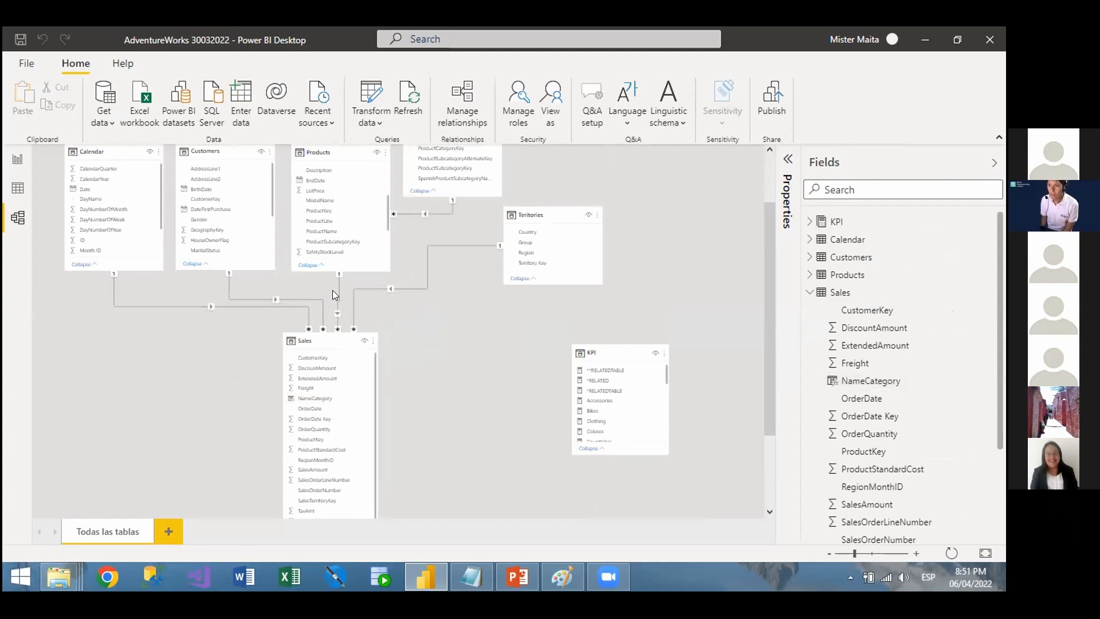
# In the model diagram, move the SubCategory table farther away from Products and check how the two tables are related.
pyautogui.click(16, 190)
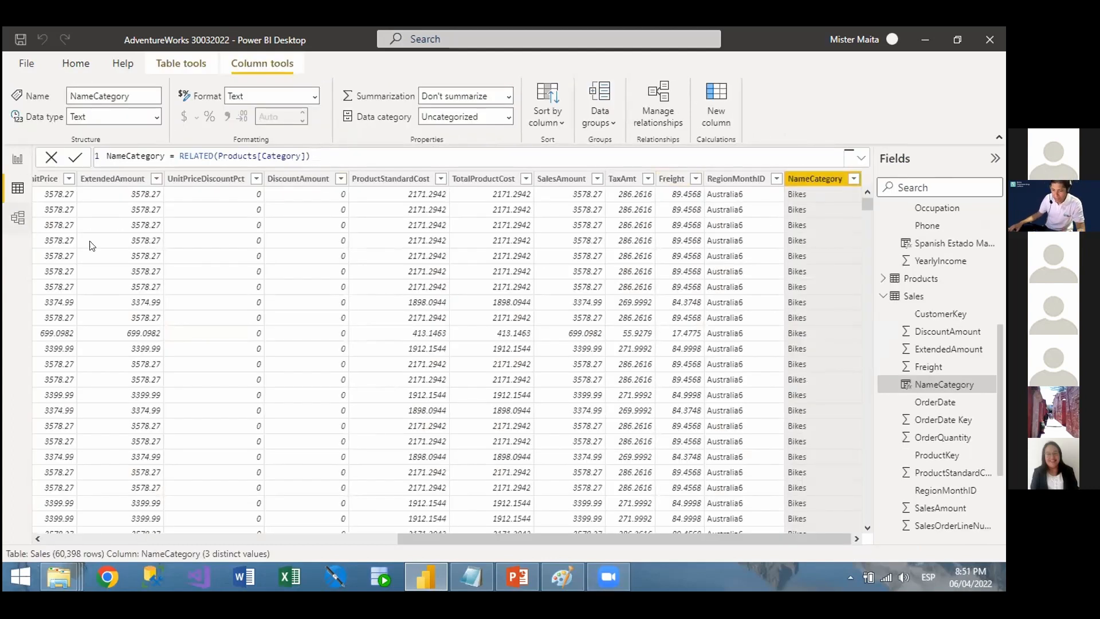
pyautogui.click(17, 218)
pyautogui.scroll(1, 771, 291)
pyautogui.scroll(1, 762, 263)
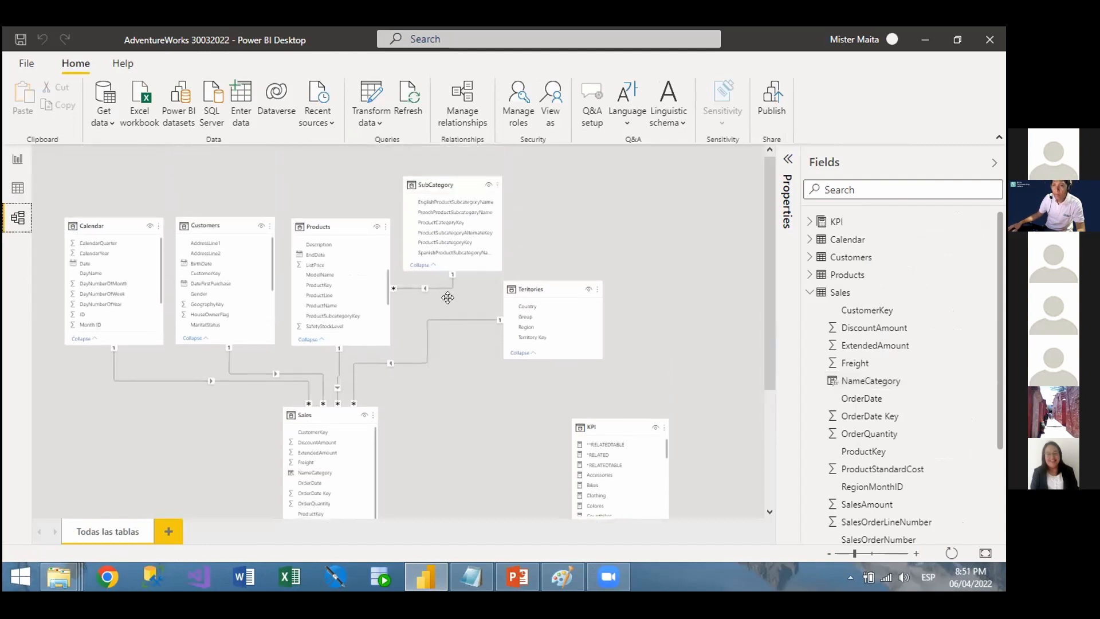
pyautogui.click(344, 230)
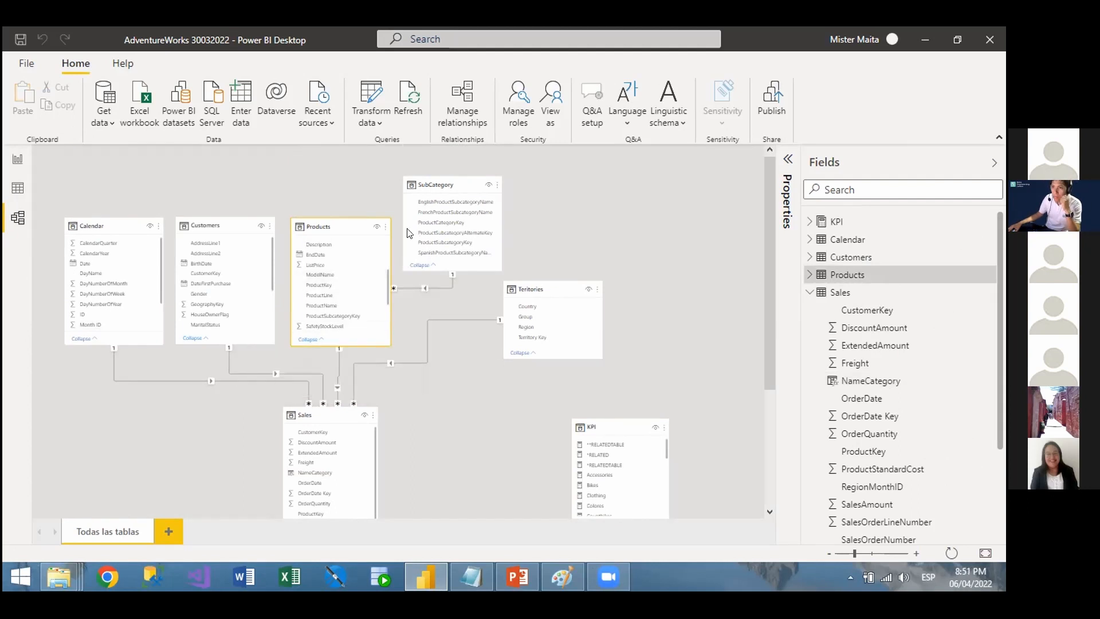
pyautogui.click(447, 182)
pyautogui.moveTo(447, 181); pyautogui.dragTo(473, 164)
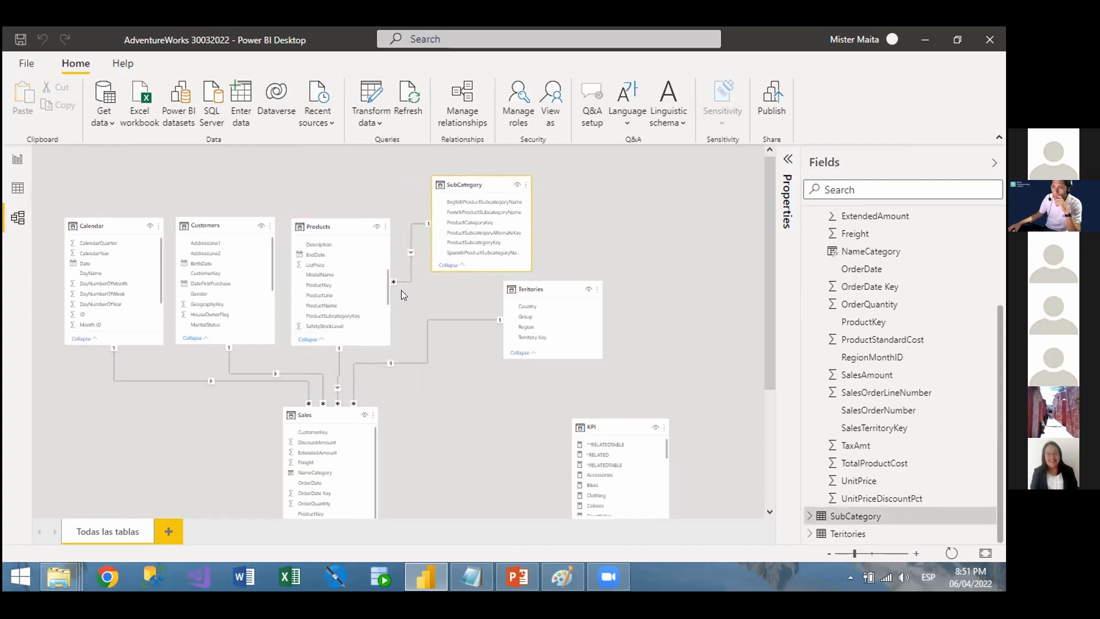
pyautogui.scroll(-1, 406, 291)
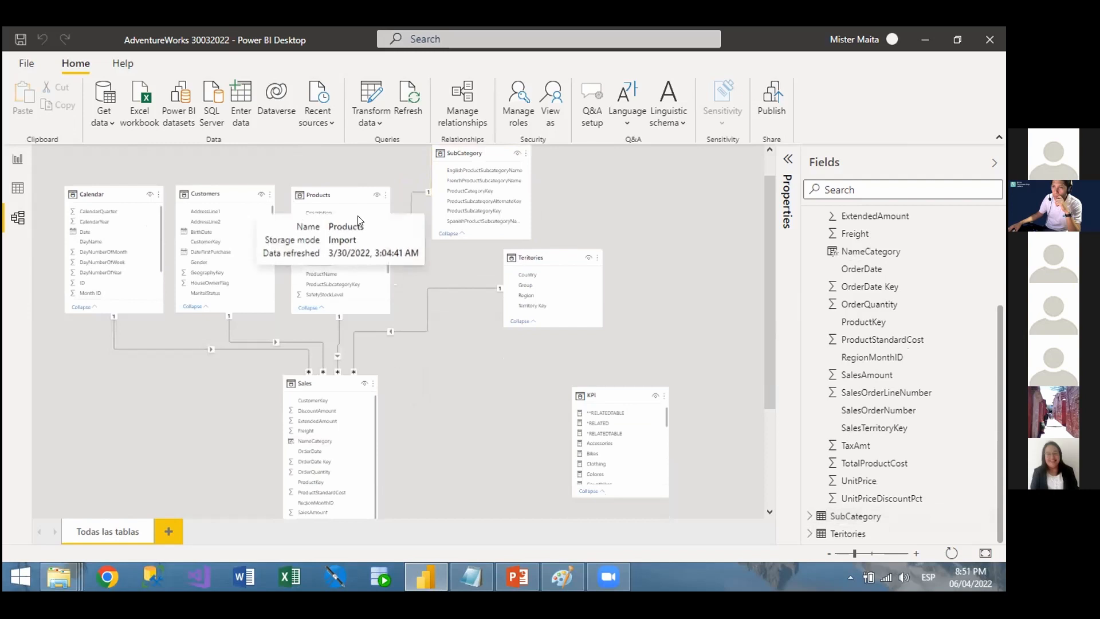
pyautogui.click(321, 226)
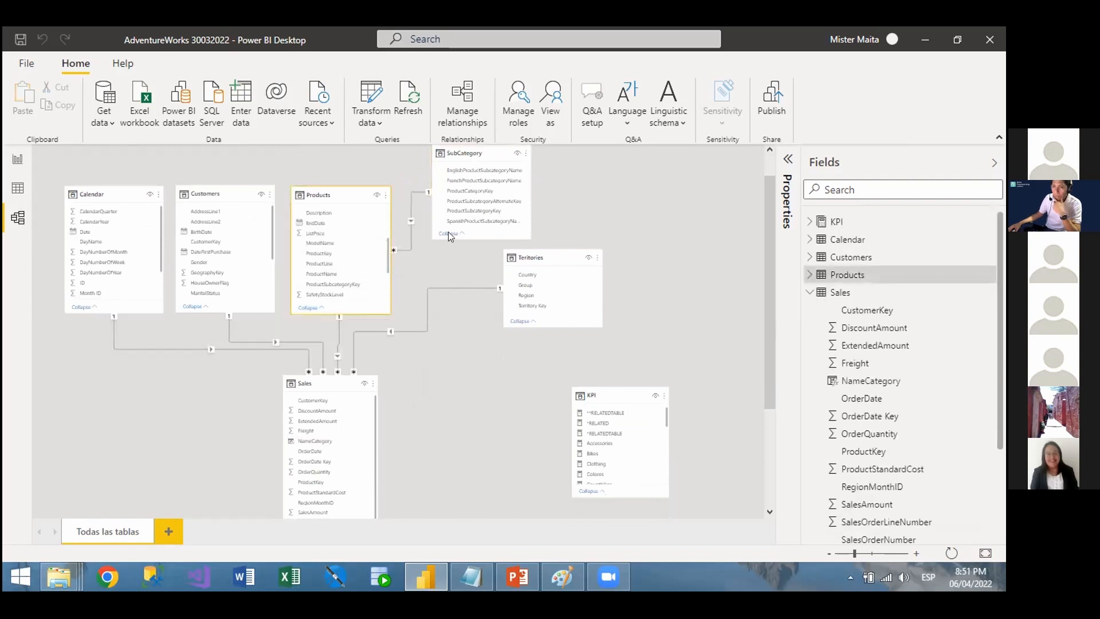
pyautogui.click(467, 184)
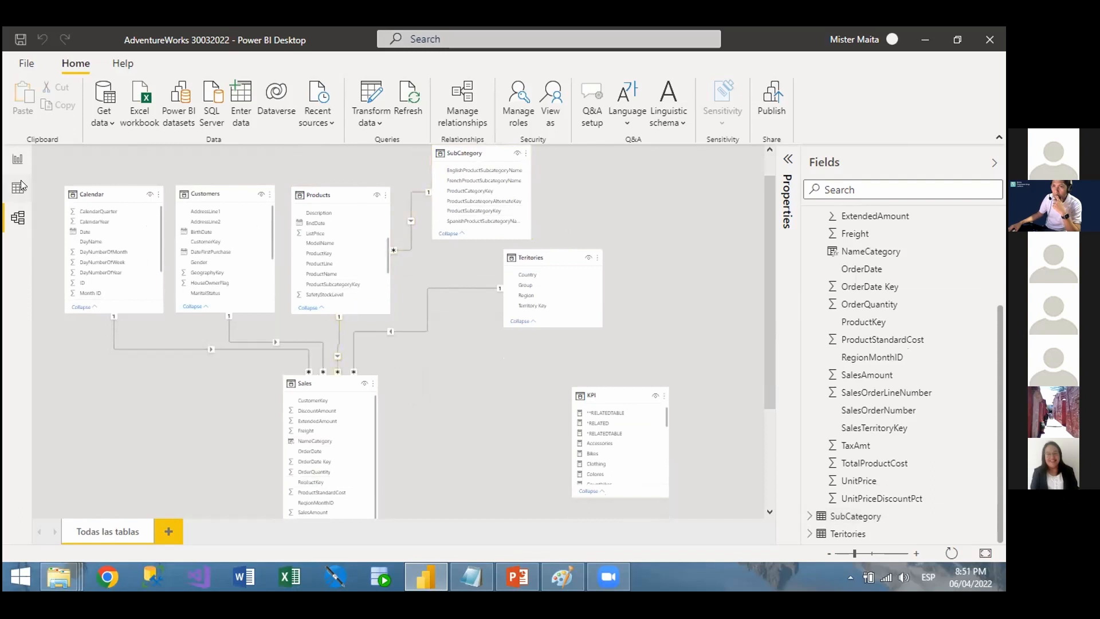
# Add another calculated column to the Sales table and begin its formula as SubCategoryName = RELATED(.
pyautogui.click(871, 251)
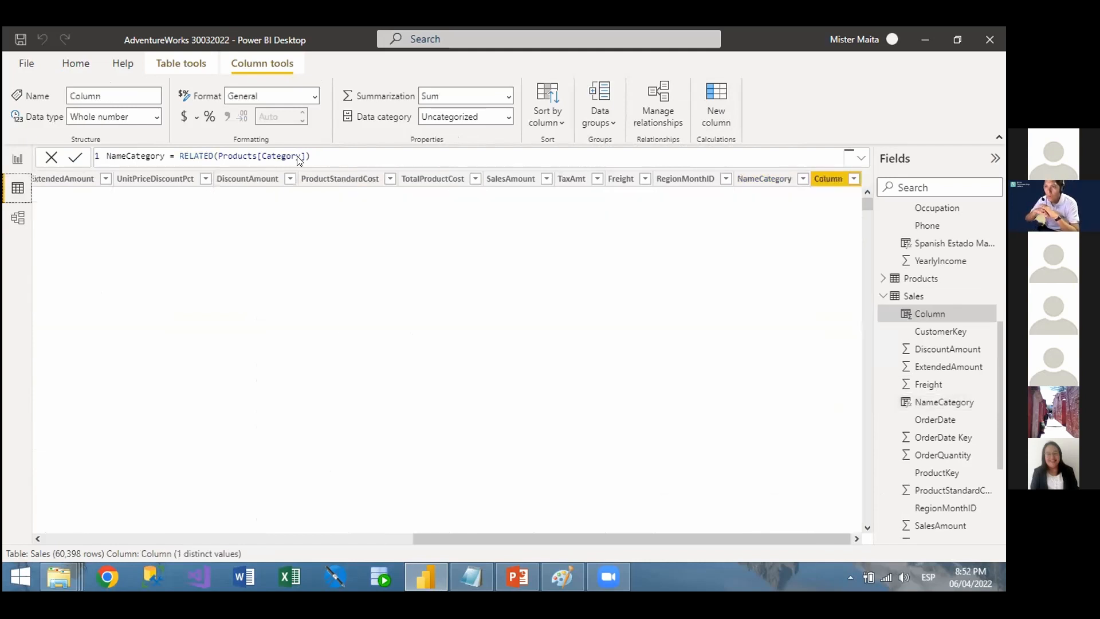
pyautogui.press('BackSpace')
pyautogui.write('Sub')
pyautogui.press('BackSpace')
pyautogui.write('CategoryName = RELATE')
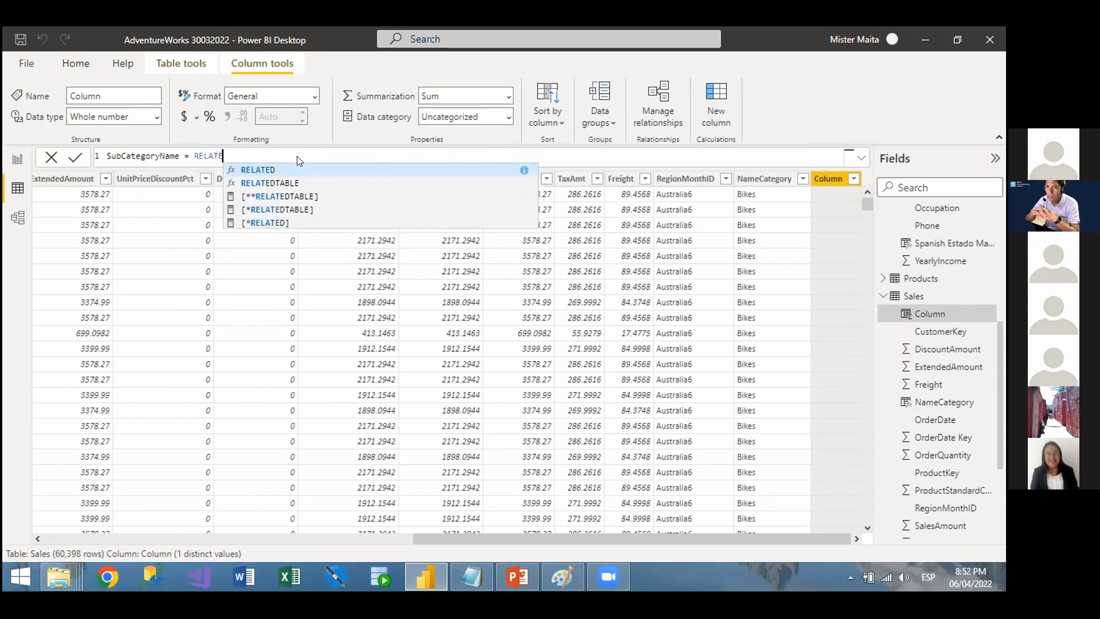
pyautogui.write('D(')
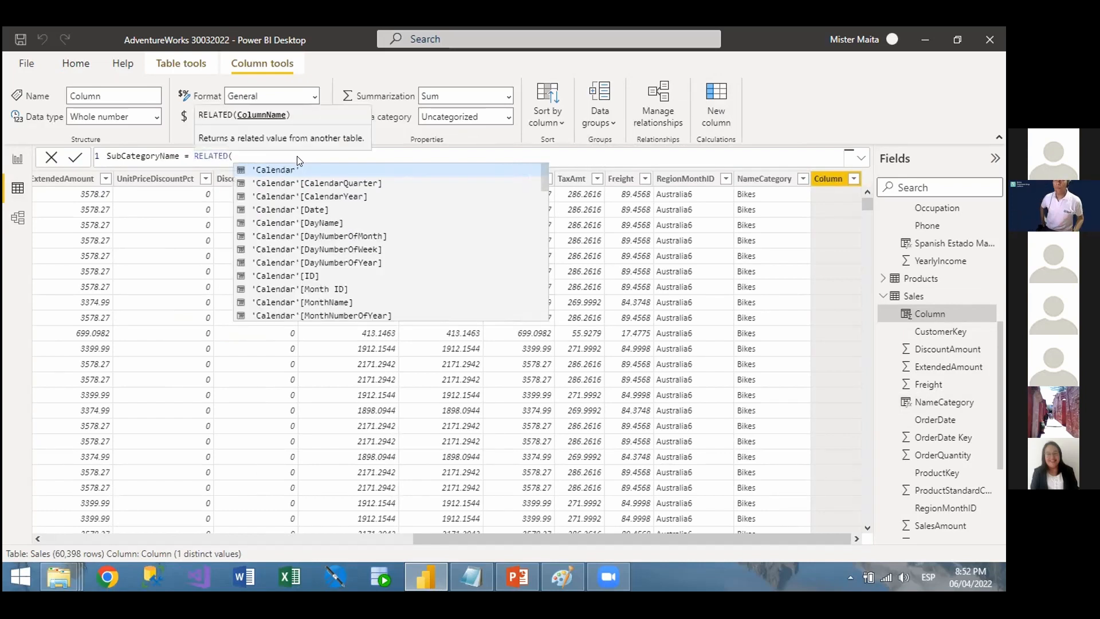
# Complete the SubCategoryName formula with SubCategory[SpanishProductSubcategoryName] as RELATED's argument and commit it.
pyautogui.write('sub')
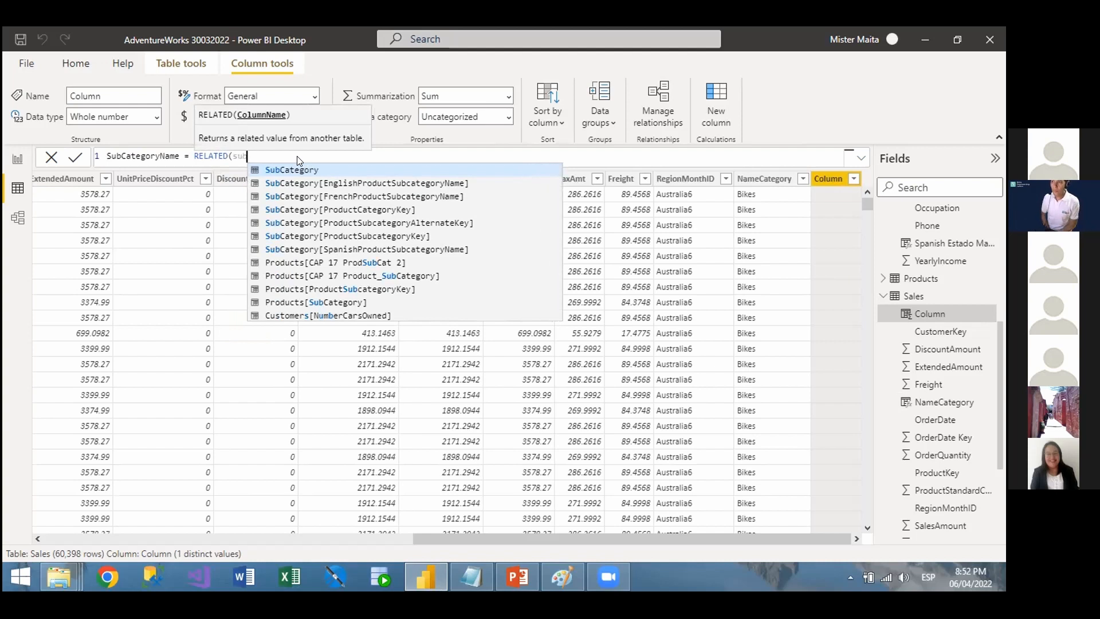
pyautogui.press('Tab')
pyautogui.press('Down')
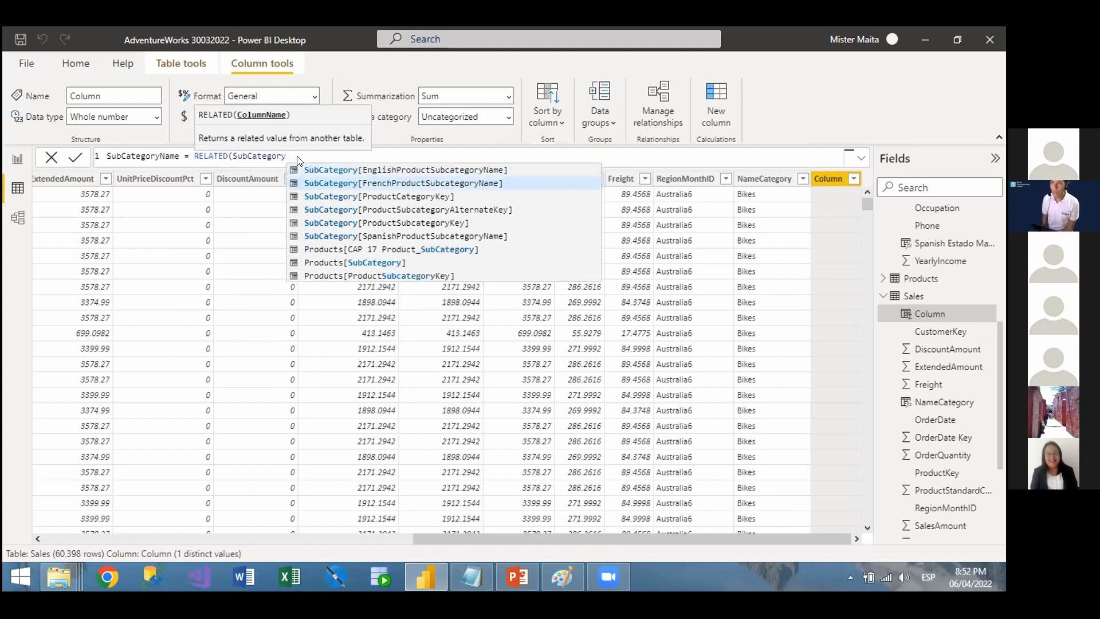
pyautogui.press('Down')
pyautogui.press('Down')
pyautogui.press('Down')
pyautogui.press('Down')
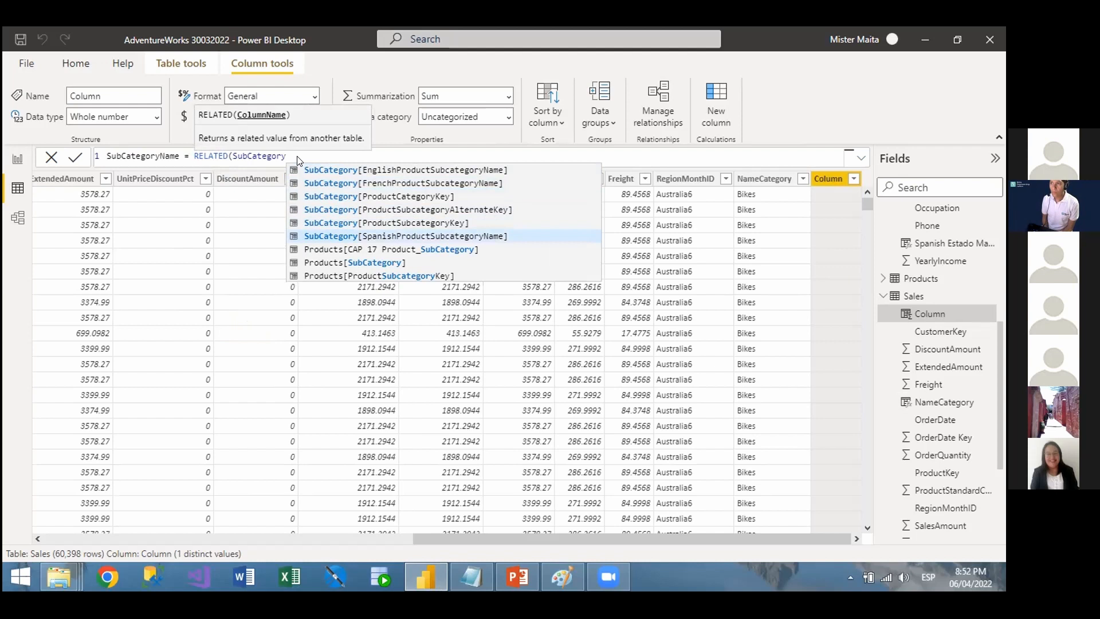
pyautogui.press('Tab')
pyautogui.write(')')
pyautogui.press('Return')
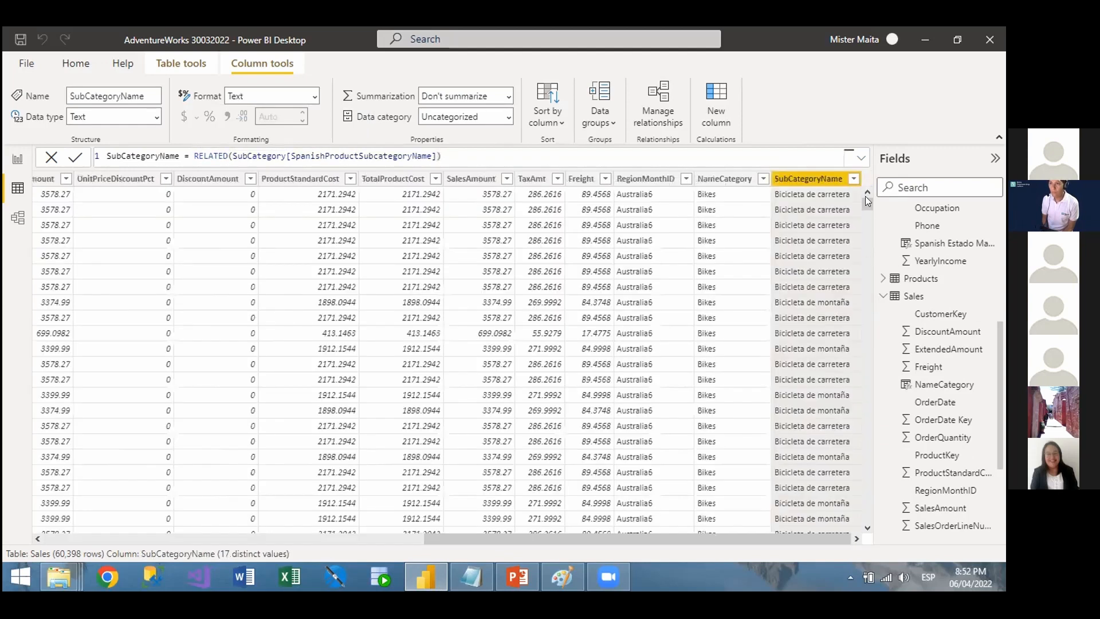
# Examine the SubCategoryName values and trace the relationships between Sales, Products and SubCategory in the model diagram.
pyautogui.scroll(-10, 196, 222)
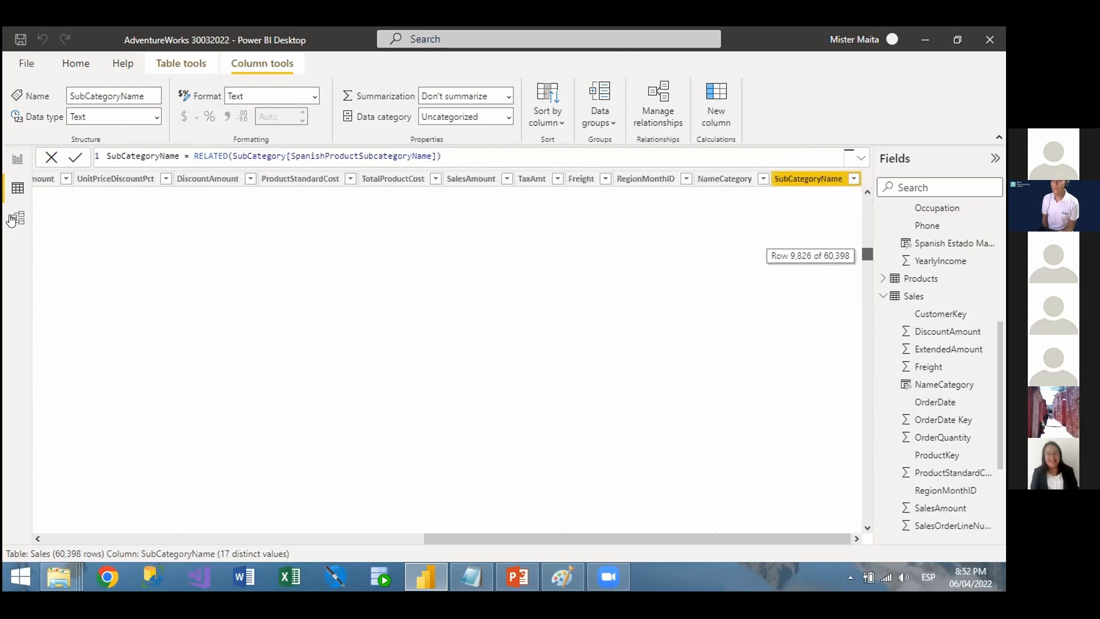
pyautogui.click(14, 218)
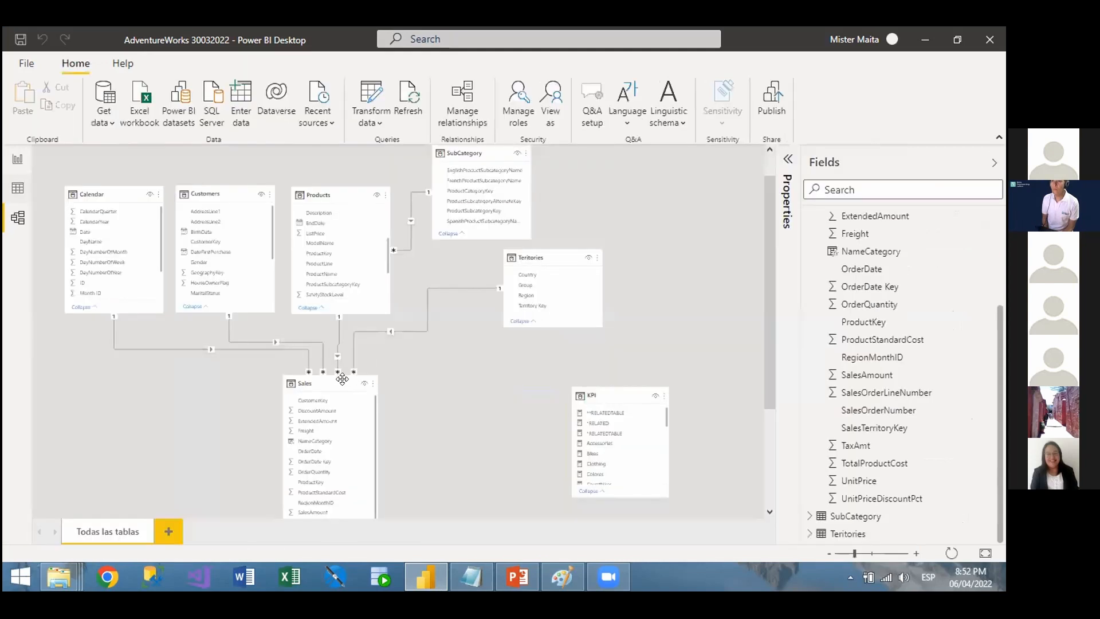
pyautogui.click(309, 381)
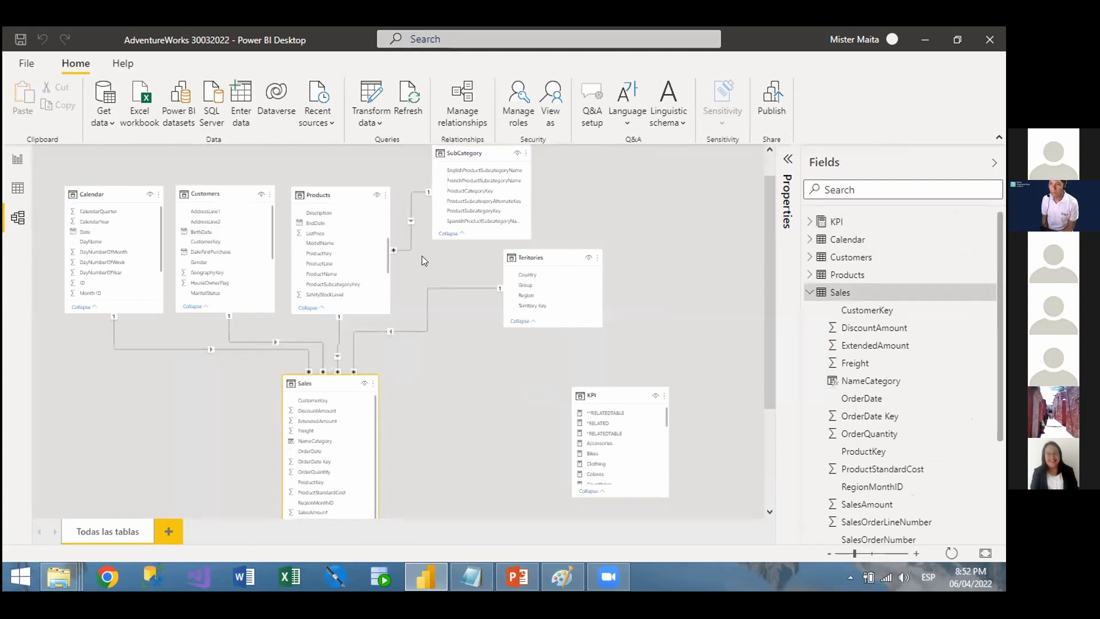
pyautogui.scroll(-1, 346, 200)
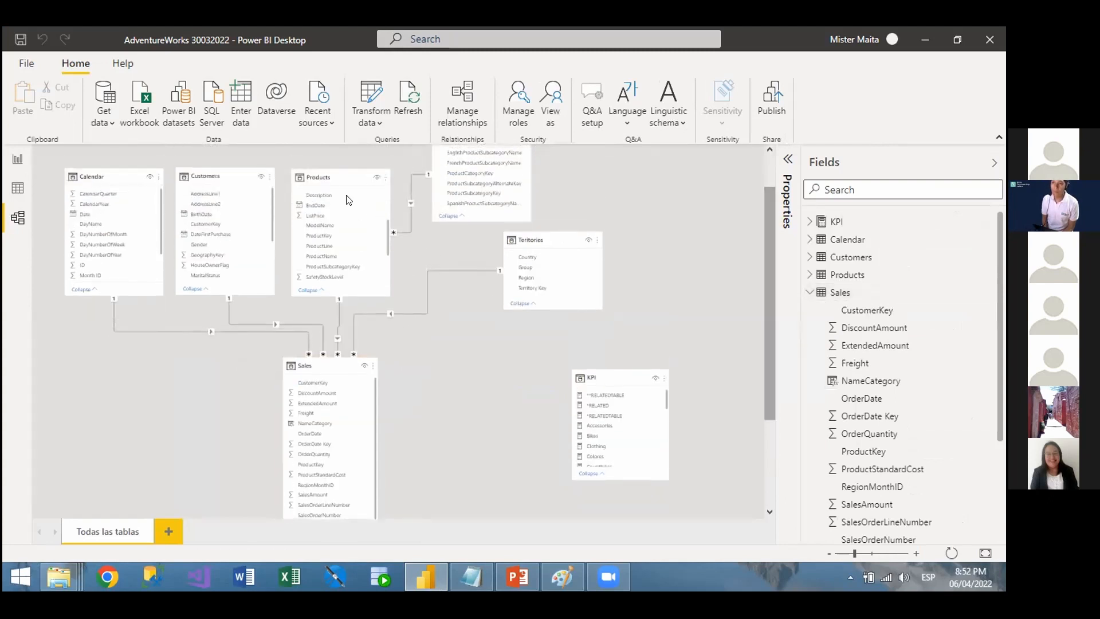
pyautogui.click(325, 178)
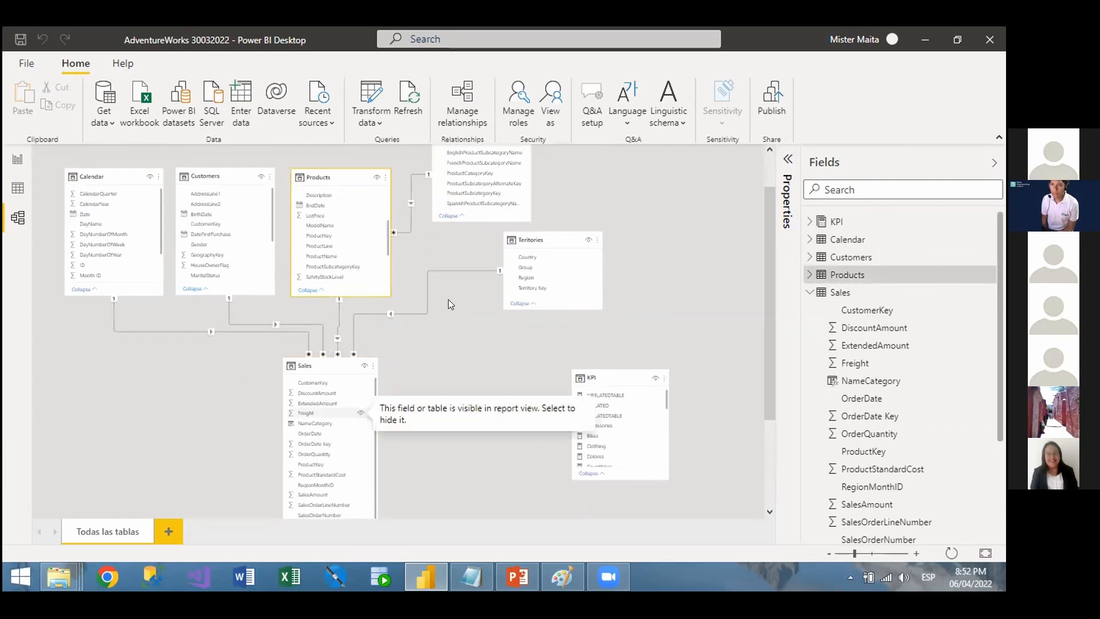
pyautogui.click(426, 243)
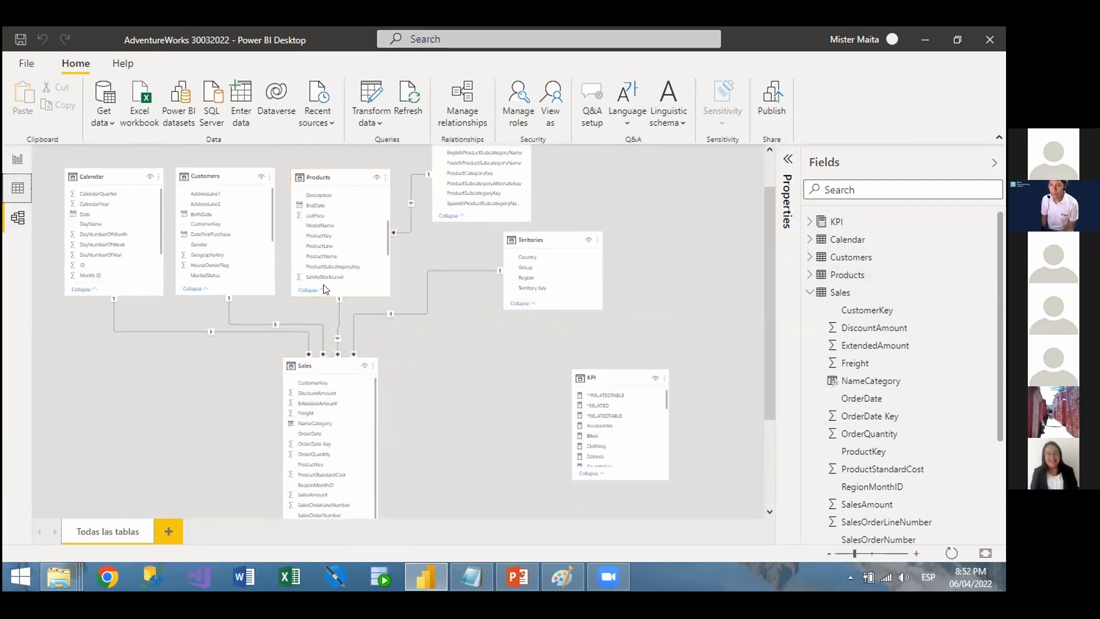
# Display the Customers table's data through its last column, Spanish Estado Marital.
pyautogui.click(8, 189)
pyautogui.moveTo(995, 332); pyautogui.dragTo(1003, 235)
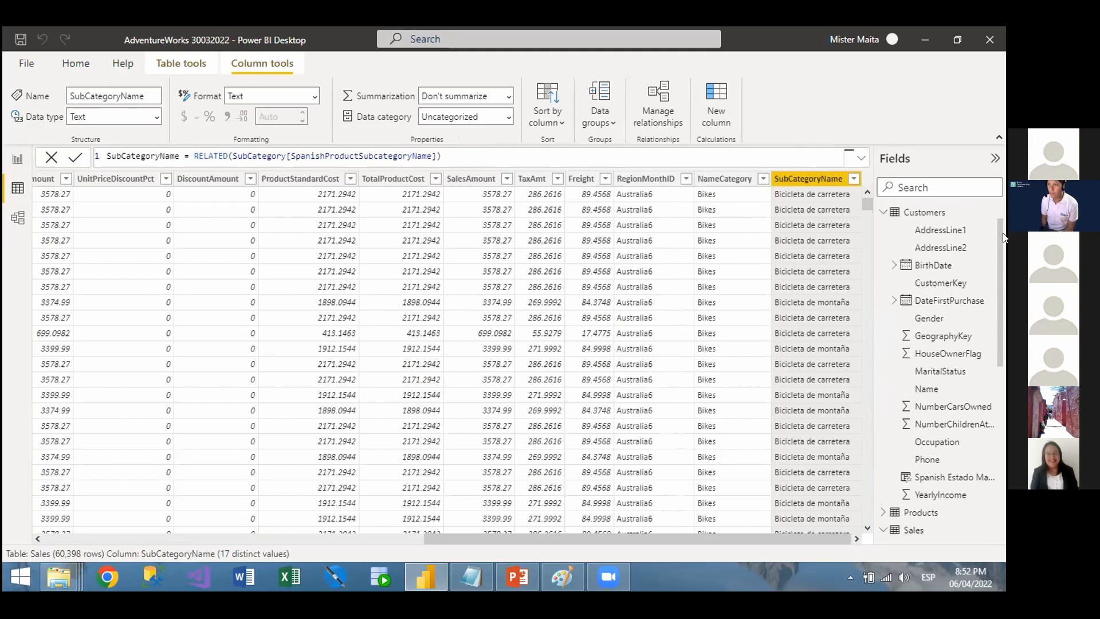
pyautogui.click(940, 212)
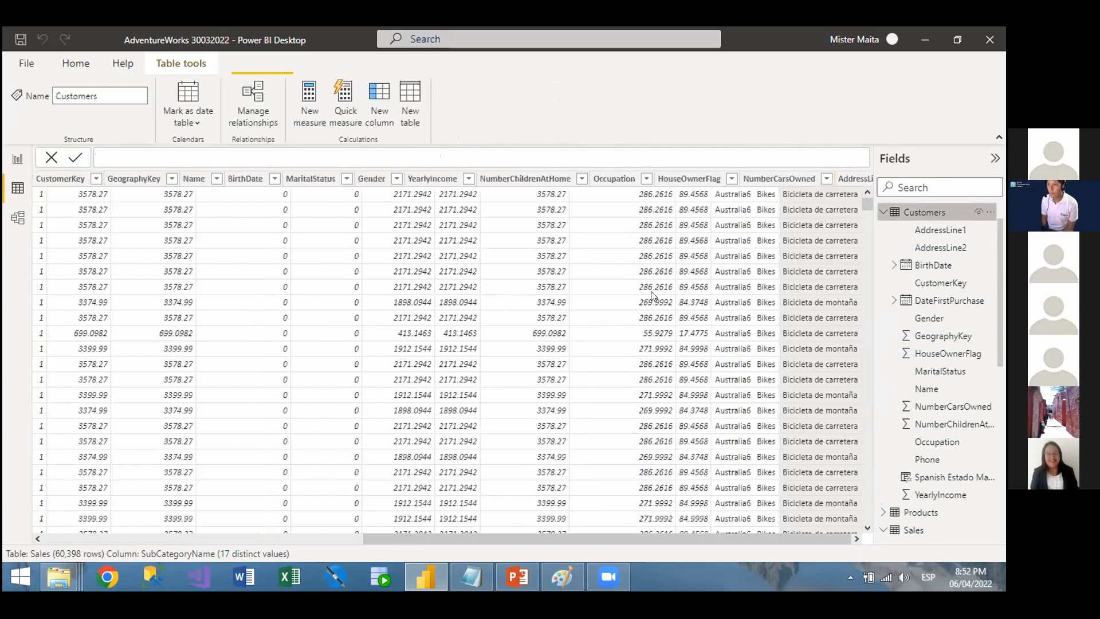
pyautogui.hscroll(5, 756, 307)
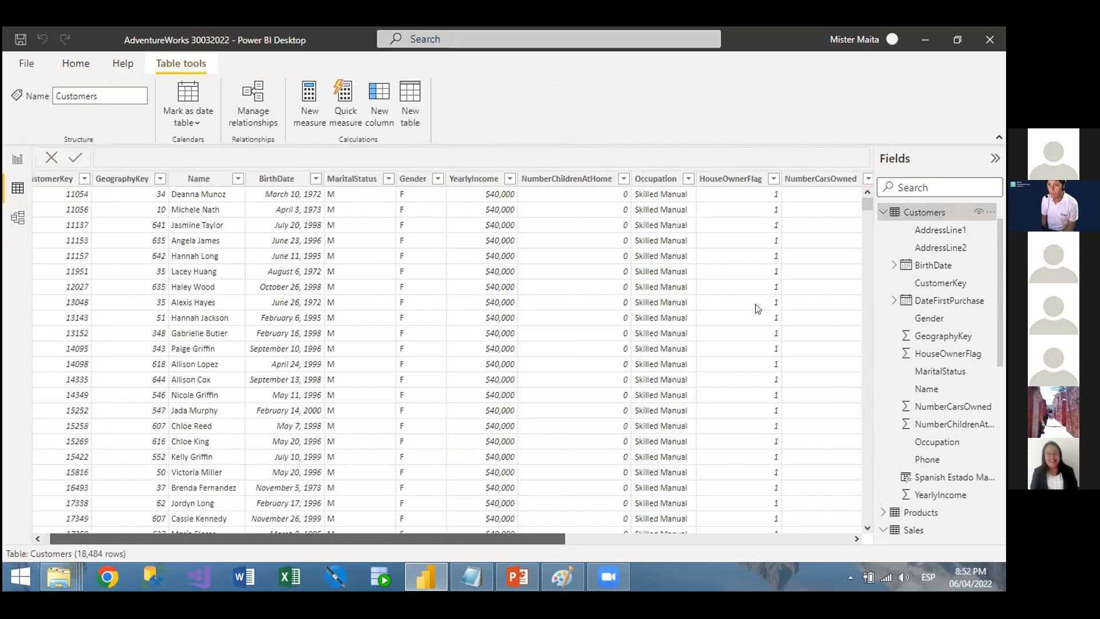
pyautogui.hscroll(3, 716, 195)
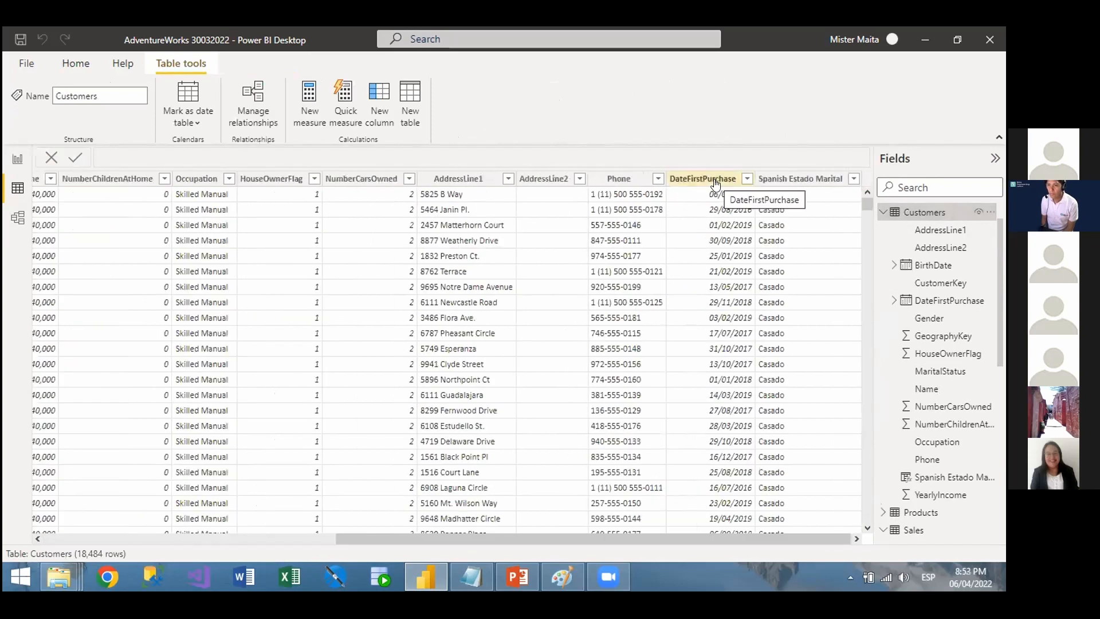
# Add a calculated column to Customers, begin its formula as LastPurchaseDate =, and check the RELATEDTABLE syntax on the PowerPoint slide.
pyautogui.click(714, 180)
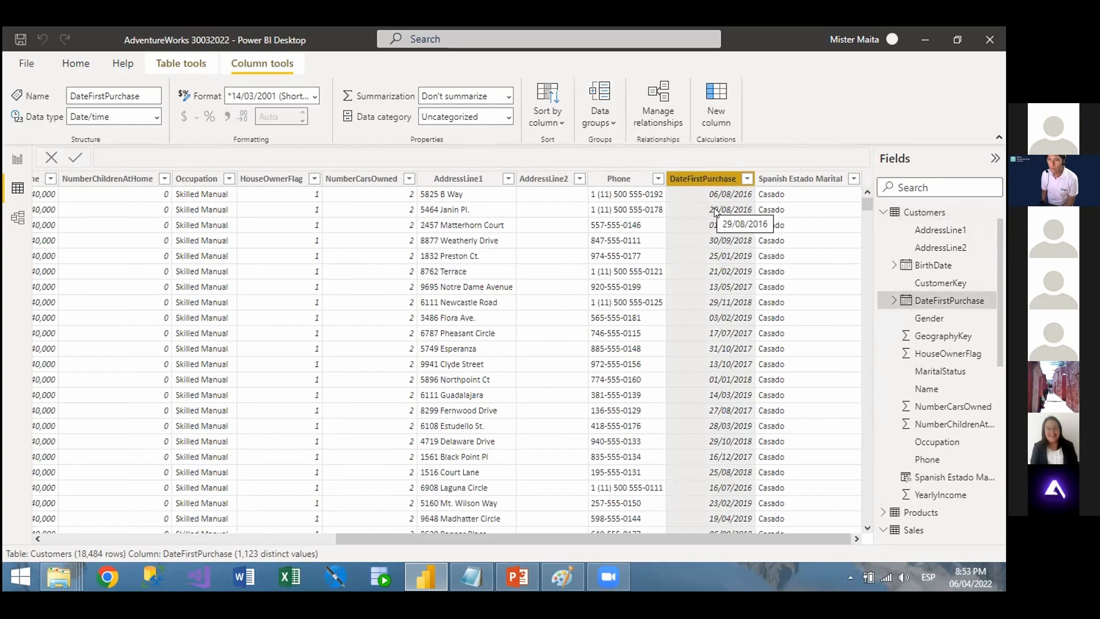
pyautogui.click(718, 122)
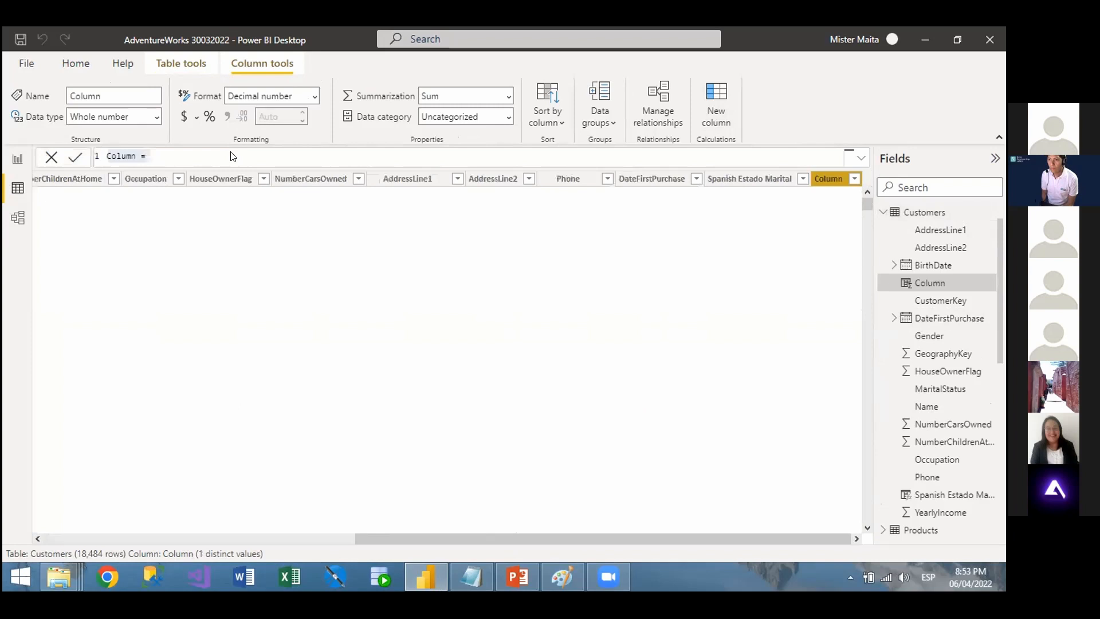
pyautogui.write('L')
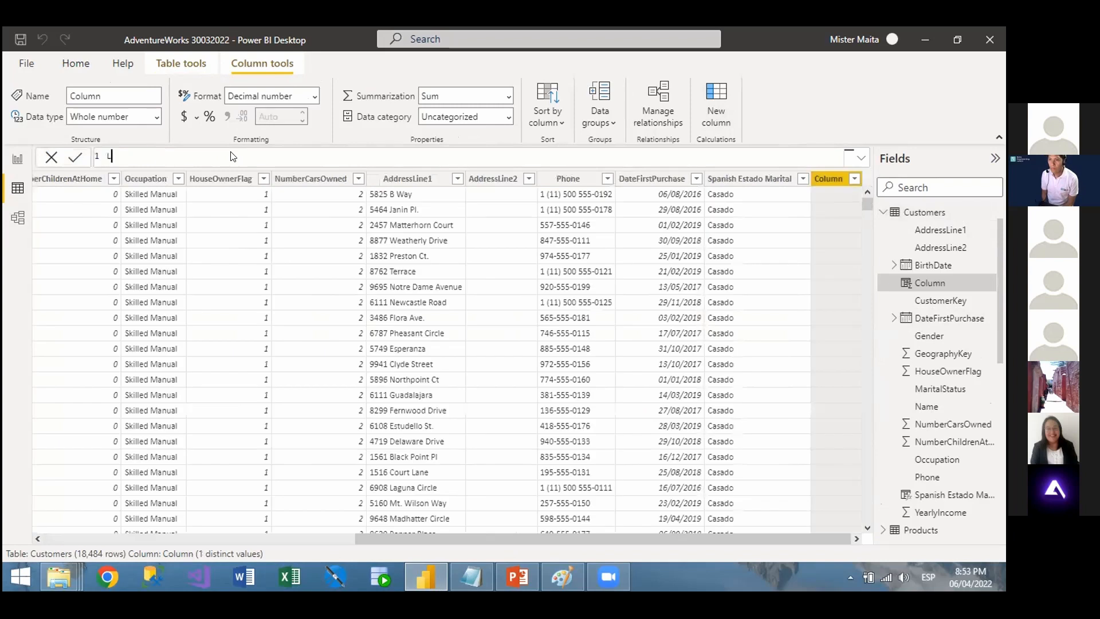
pyautogui.write('astPurchaseDate=')
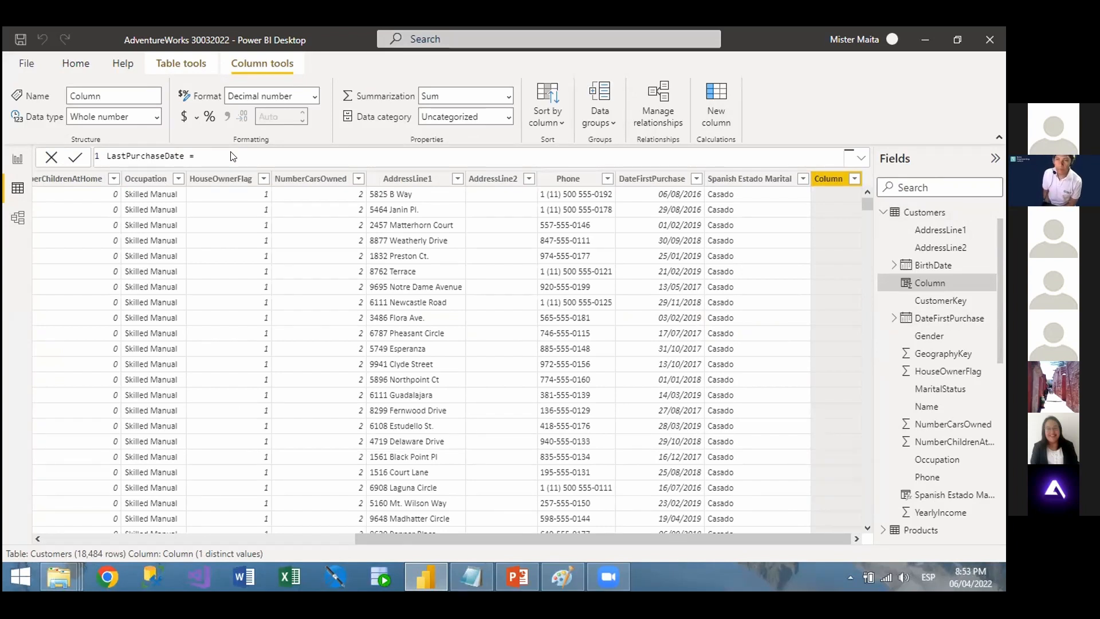
pyautogui.click(508, 573)
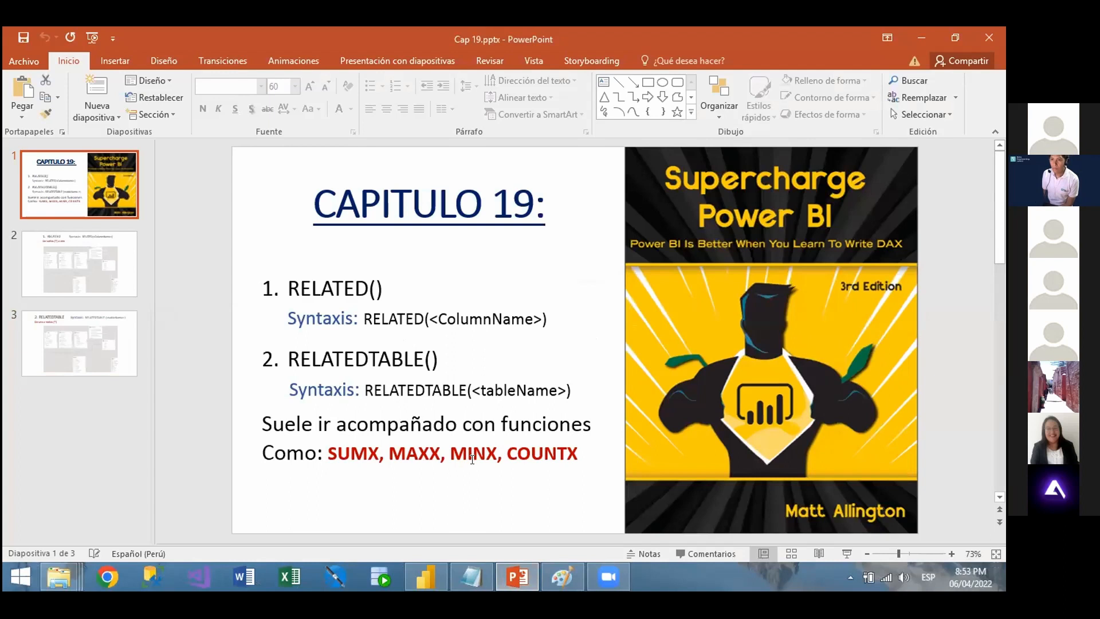
pyautogui.hotkey('alt', 'Tab')
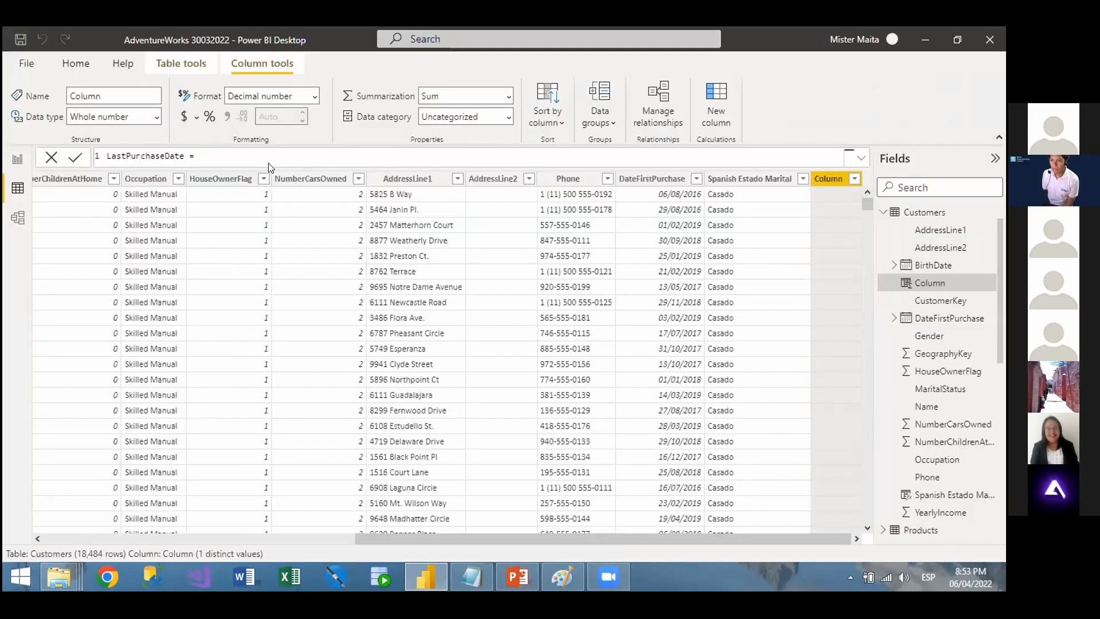
# Continue the LastPurchaseDate formula with MAXX, using RELATEDTABLE on the Sales table as its table argument.
pyautogui.write('MAXX(')
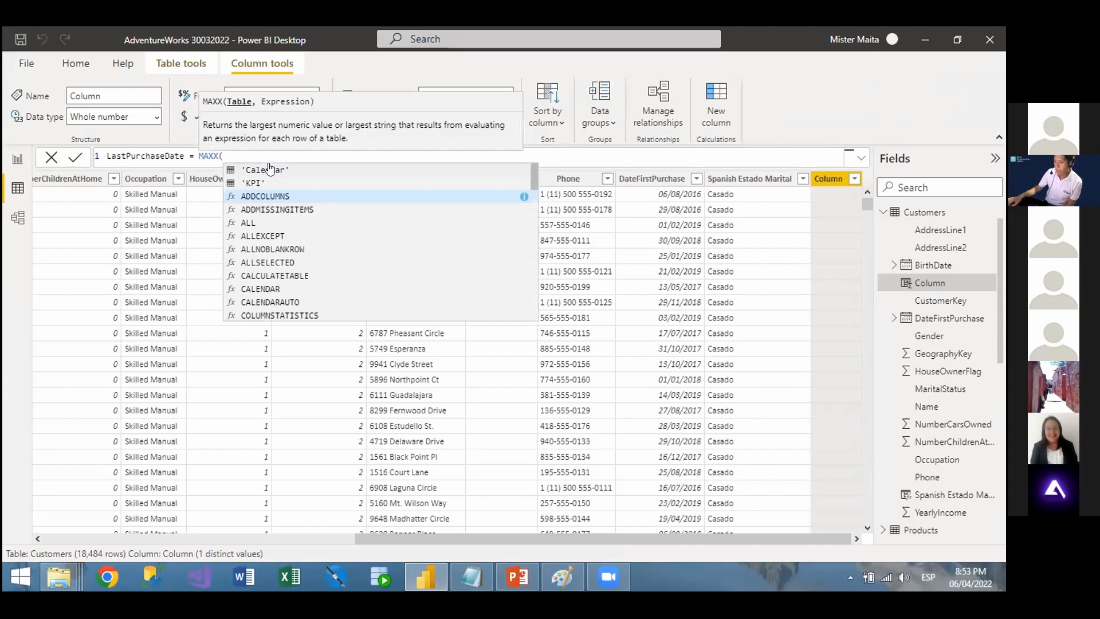
pyautogui.write('RELA')
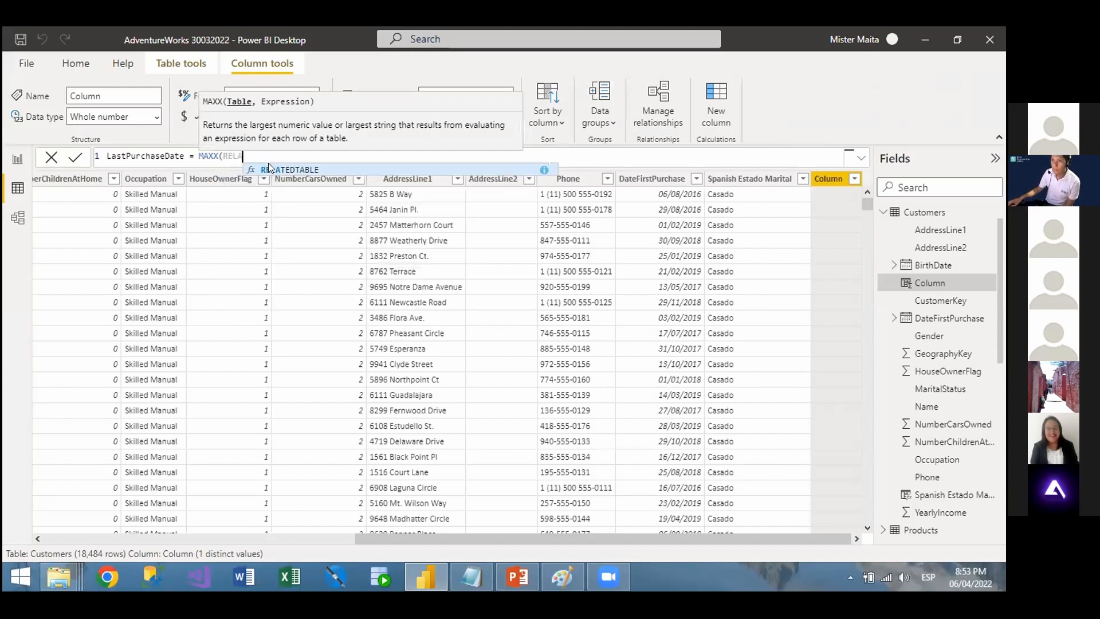
pyautogui.press('Tab')
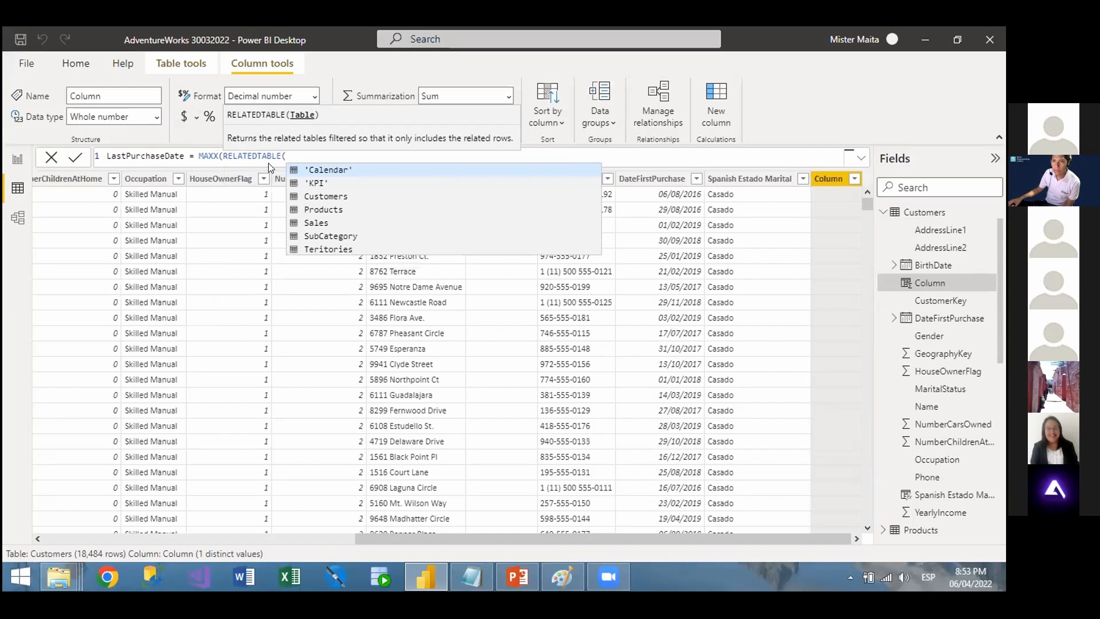
pyautogui.write('Sales')
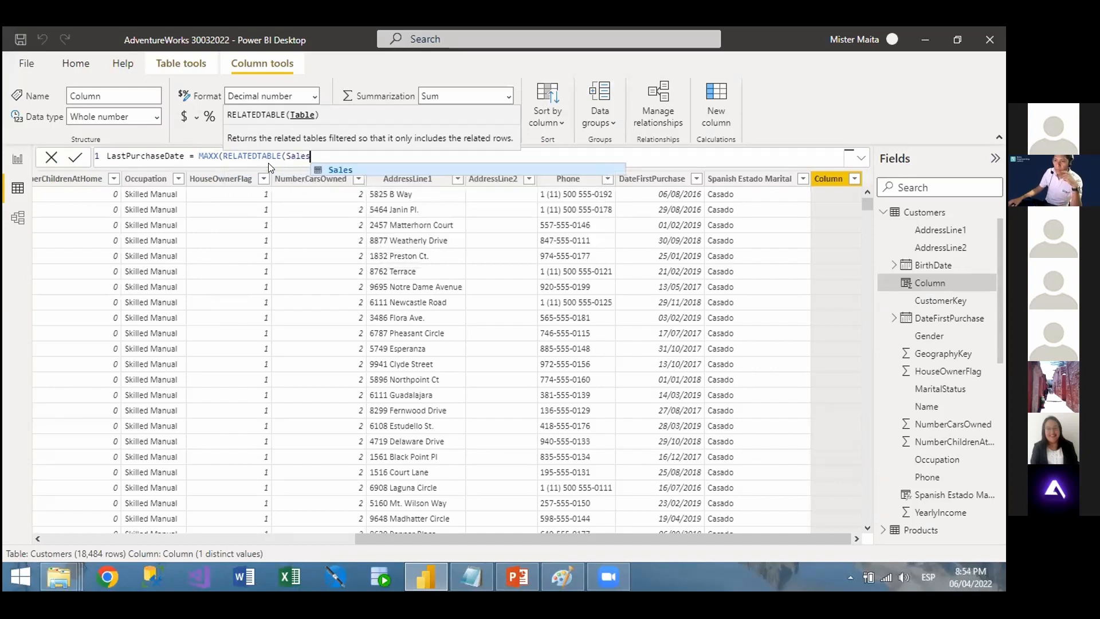
# Complete the LastPurchaseDate formula with Sales[OrderDate] as MAXX's expression and commit it.
pyautogui.write('), Sales')
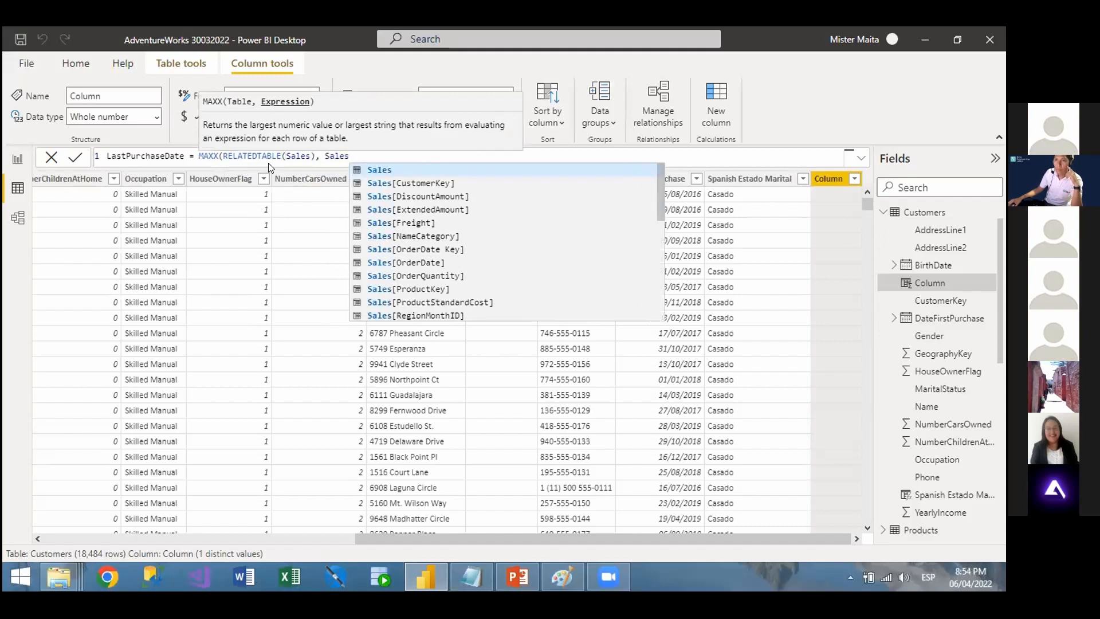
pyautogui.write('[sal')
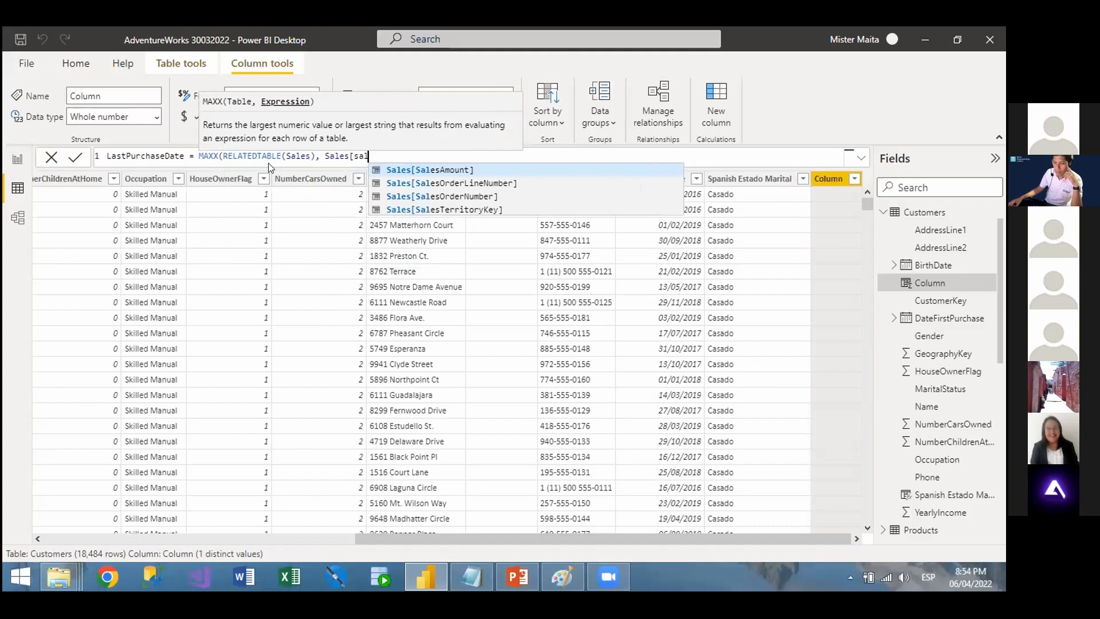
pyautogui.press('BackSpace')
pyautogui.press('BackSpace')
pyautogui.press('BackSpace')
pyautogui.write('orde')
pyautogui.press('Down')
pyautogui.press('Tab')
pyautogui.write(')')
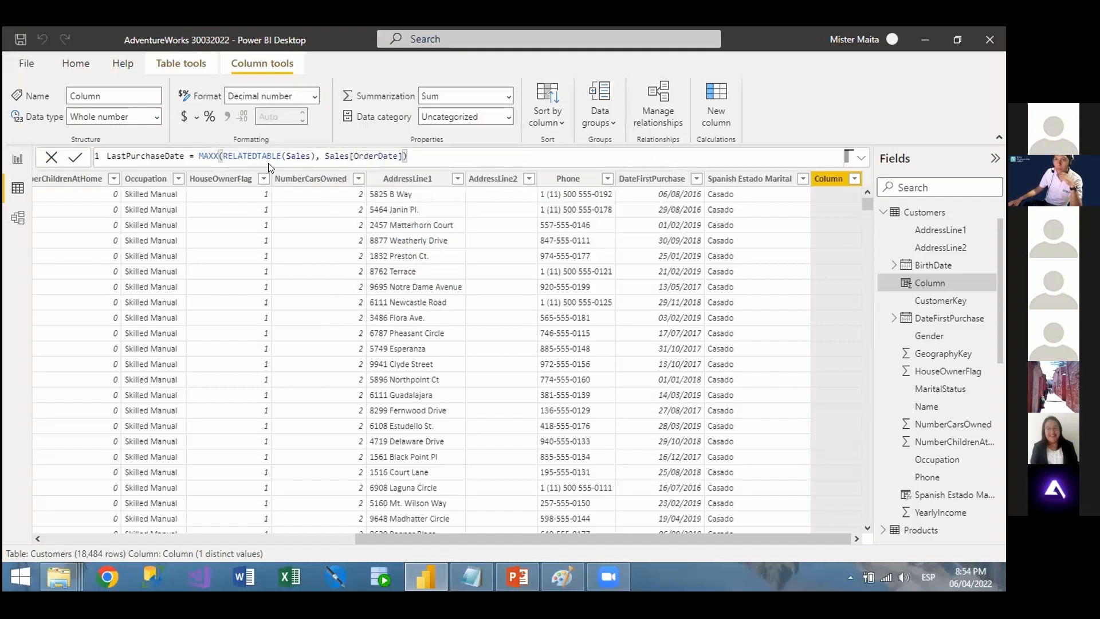
pyautogui.press('Return')
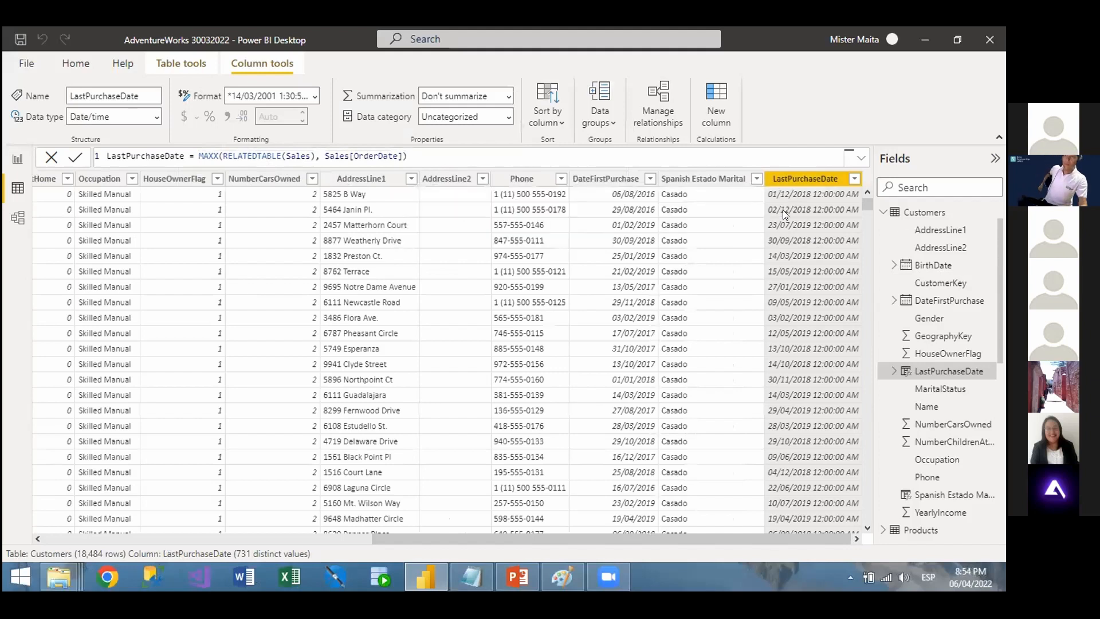
# Filter the Sales table to rows whose CustomerKey equals the key of the first customer listed in Customers.
pyautogui.moveTo(642, 545); pyautogui.dragTo(302, 516)
pyautogui.hscroll(-5, 69, 198)
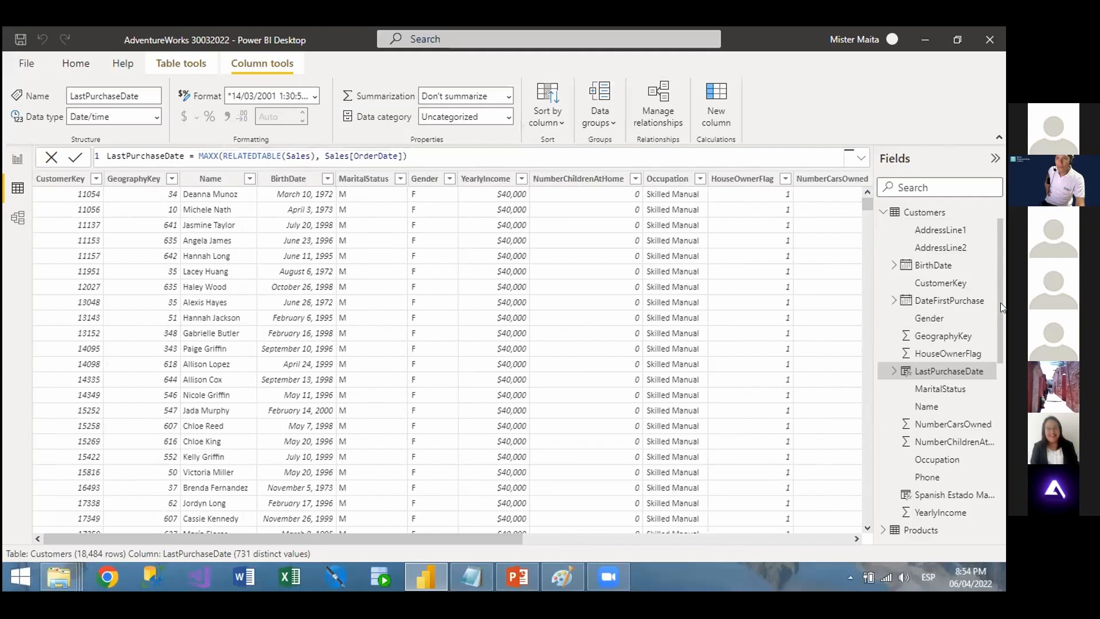
pyautogui.scroll(-4, 1002, 332)
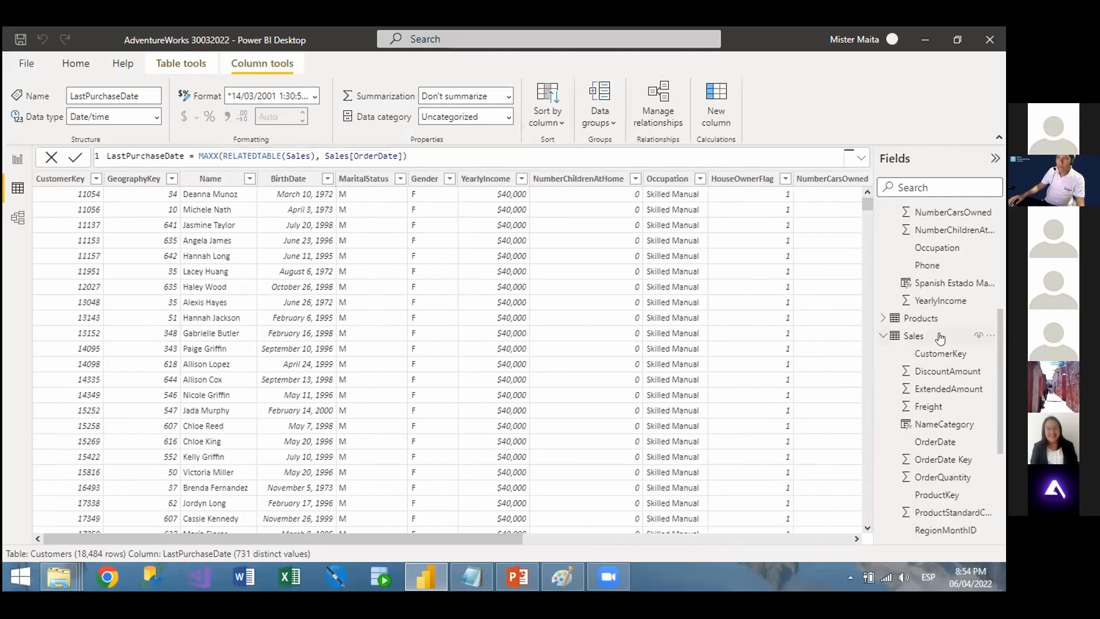
pyautogui.click(940, 337)
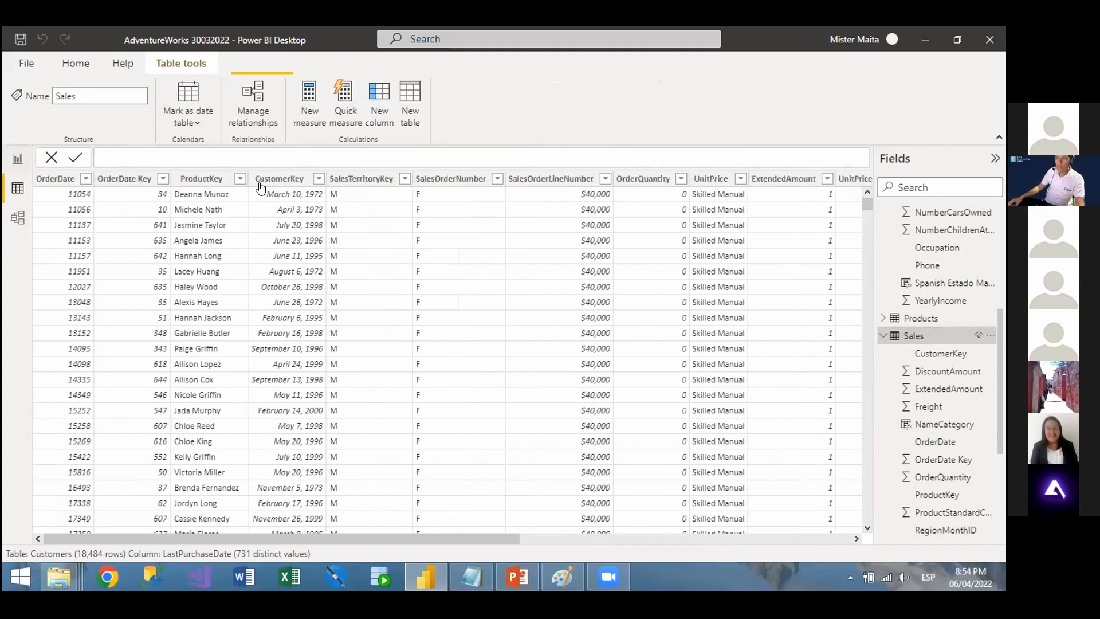
pyautogui.click(297, 180)
pyautogui.moveTo(382, 237)
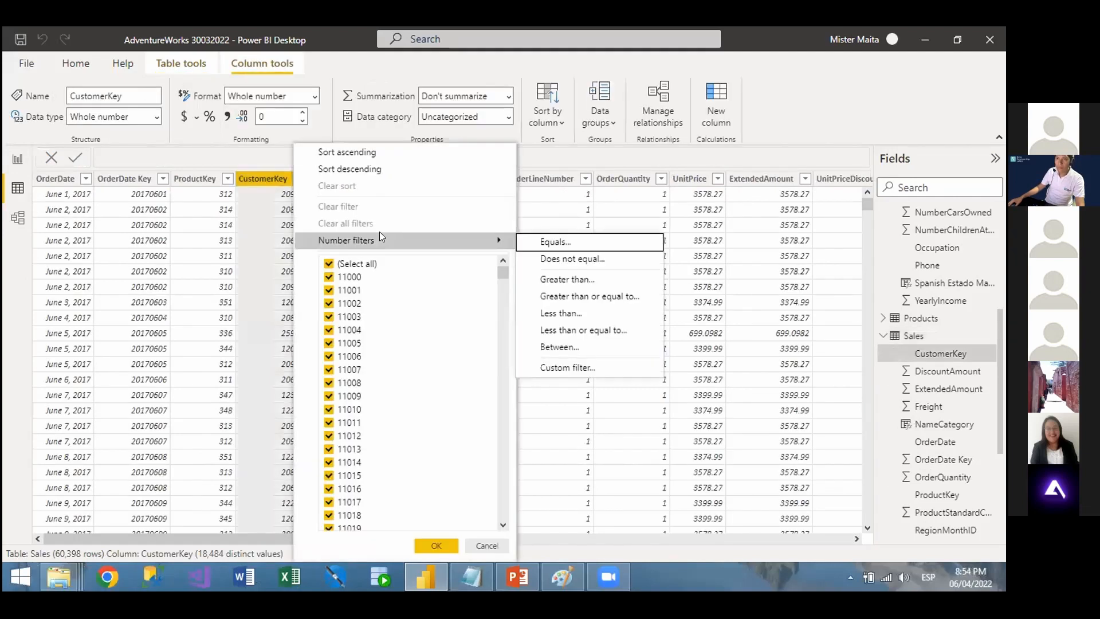
pyautogui.press('Escape')
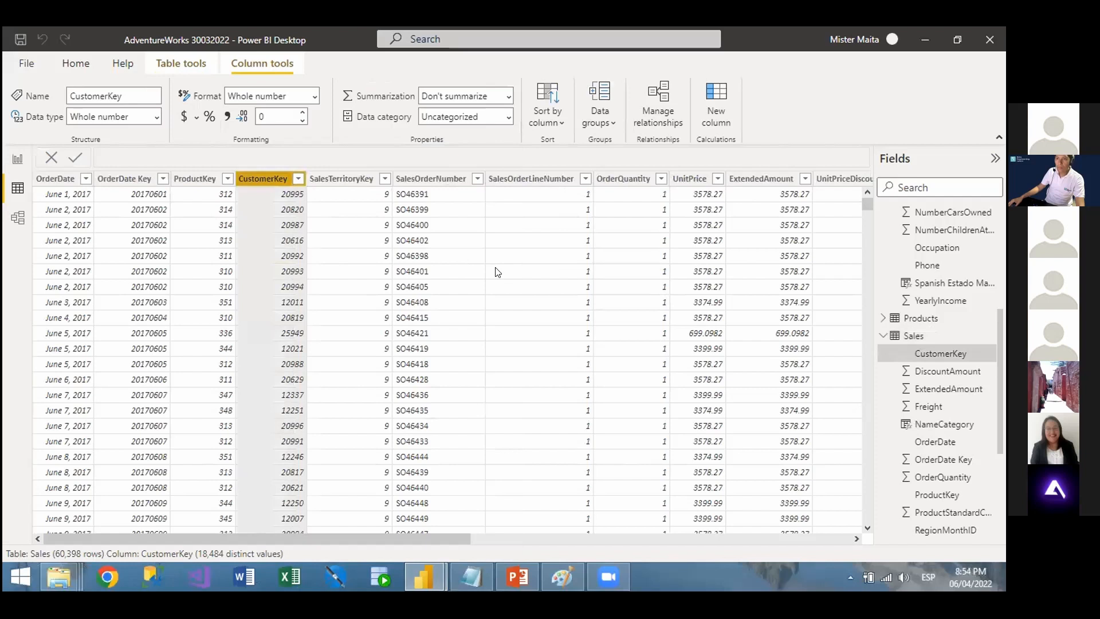
pyautogui.click(437, 271)
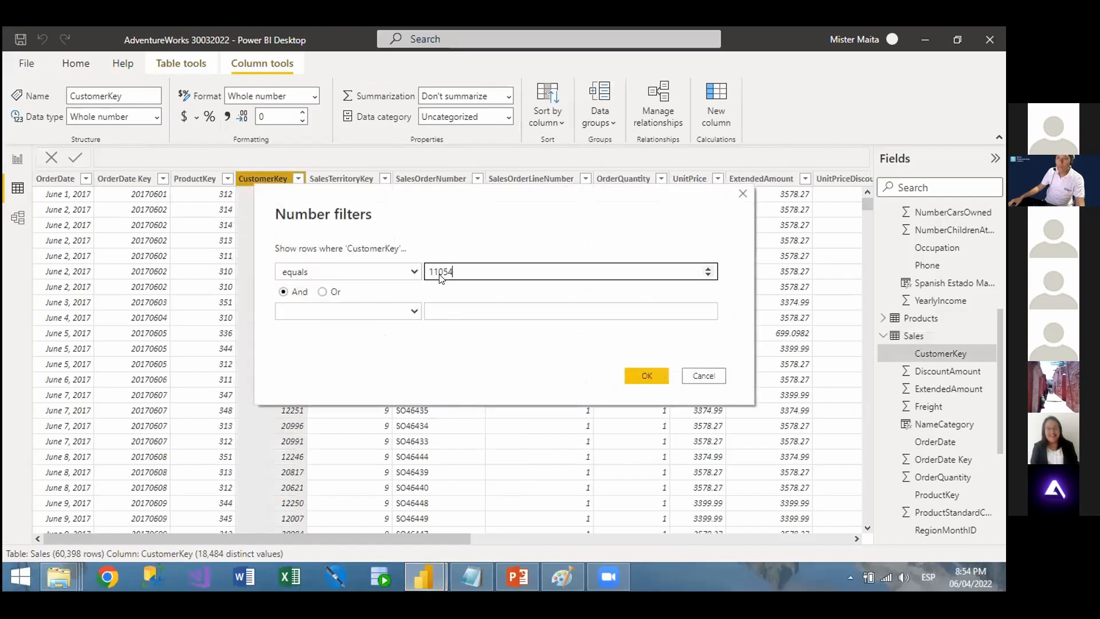
pyautogui.press('Return')
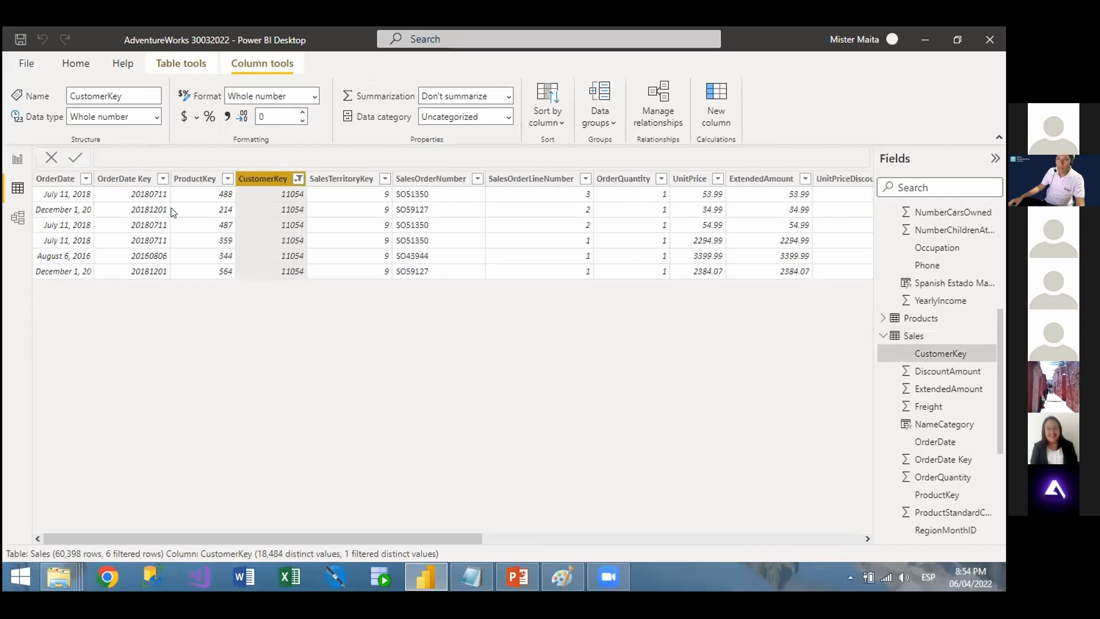
# Sort the filtered Sales rows by OrderDate in descending order and widen the OrderDate column to show full dates.
pyautogui.click(85, 179)
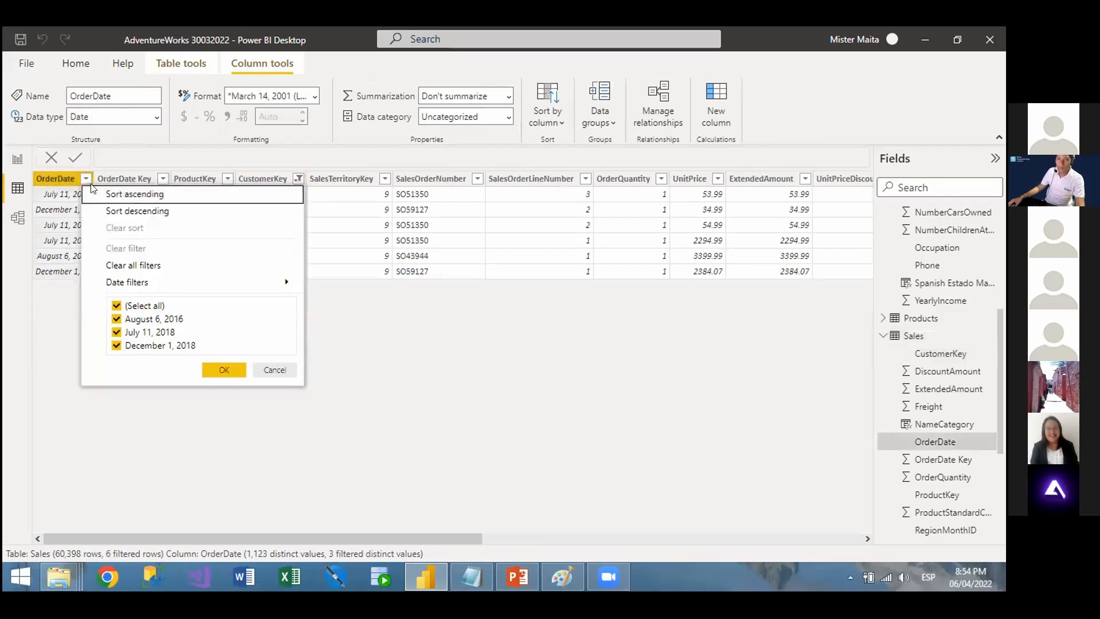
pyautogui.click(138, 211)
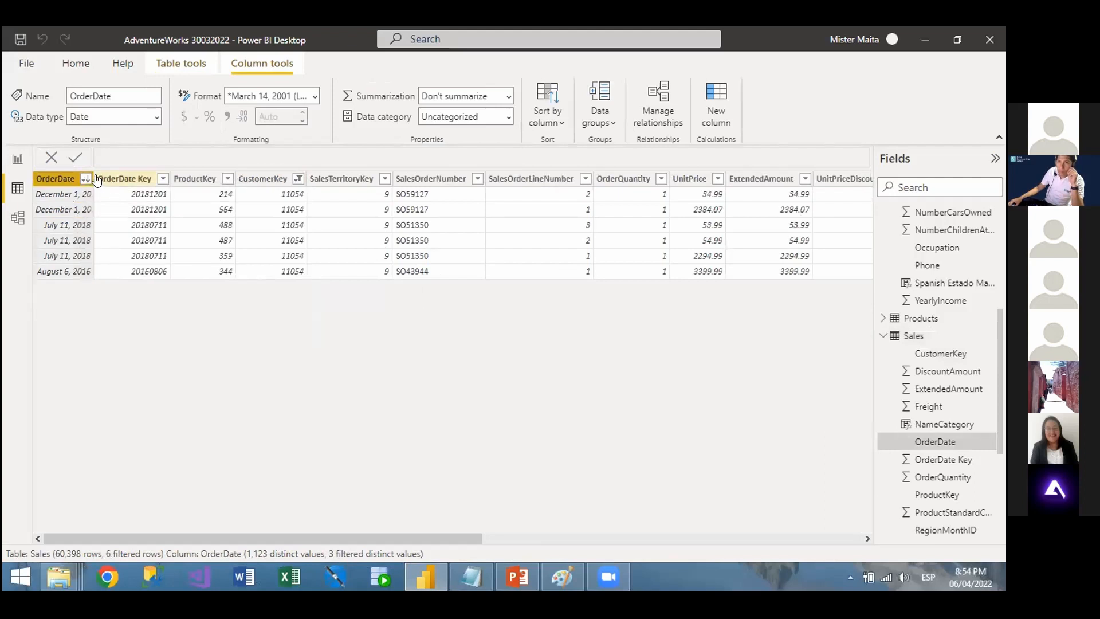
pyautogui.moveTo(86, 173); pyautogui.dragTo(148, 175)
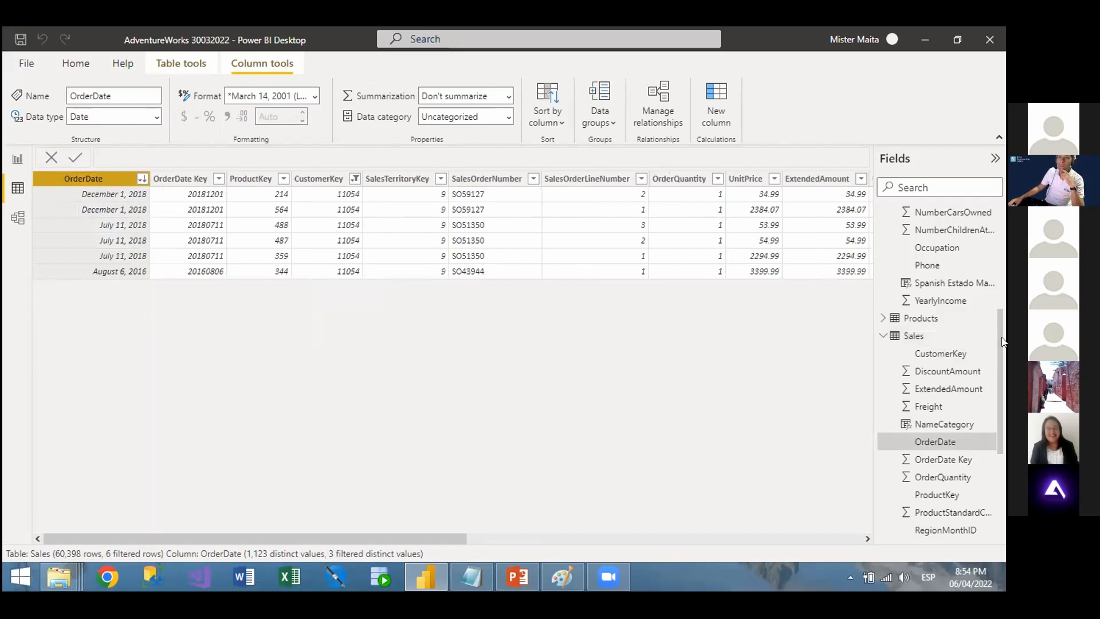
# Check the first customer's LastPurchaseDate and CustomerKey in the Customers table against the filtered Sales orders.
pyautogui.scroll(3, 997, 308)
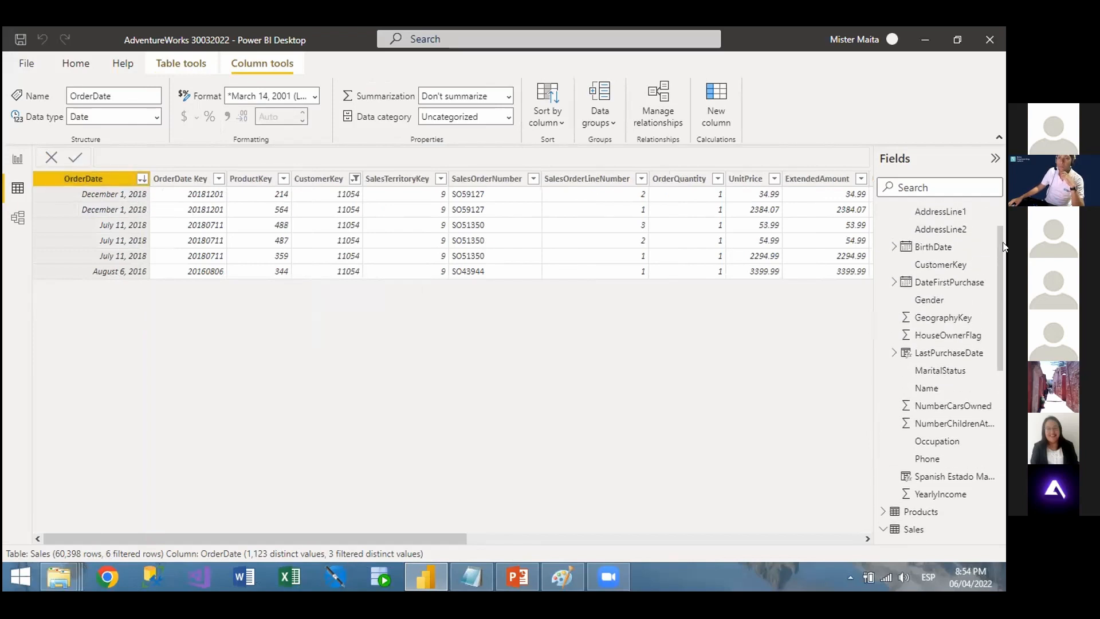
pyautogui.click(919, 247)
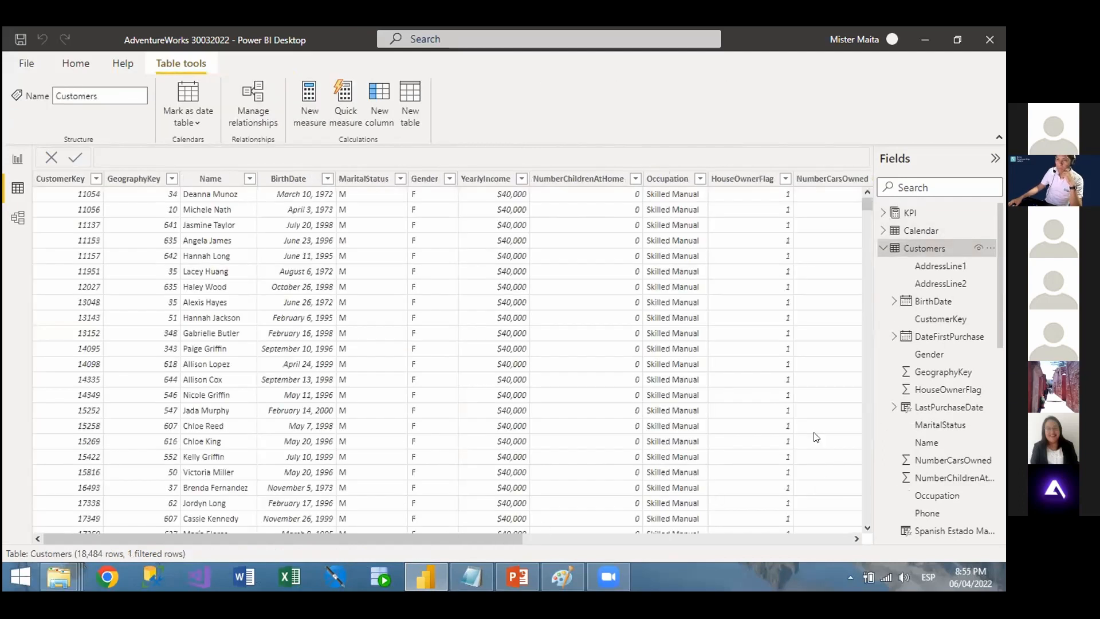
pyautogui.hscroll(3, 801, 181)
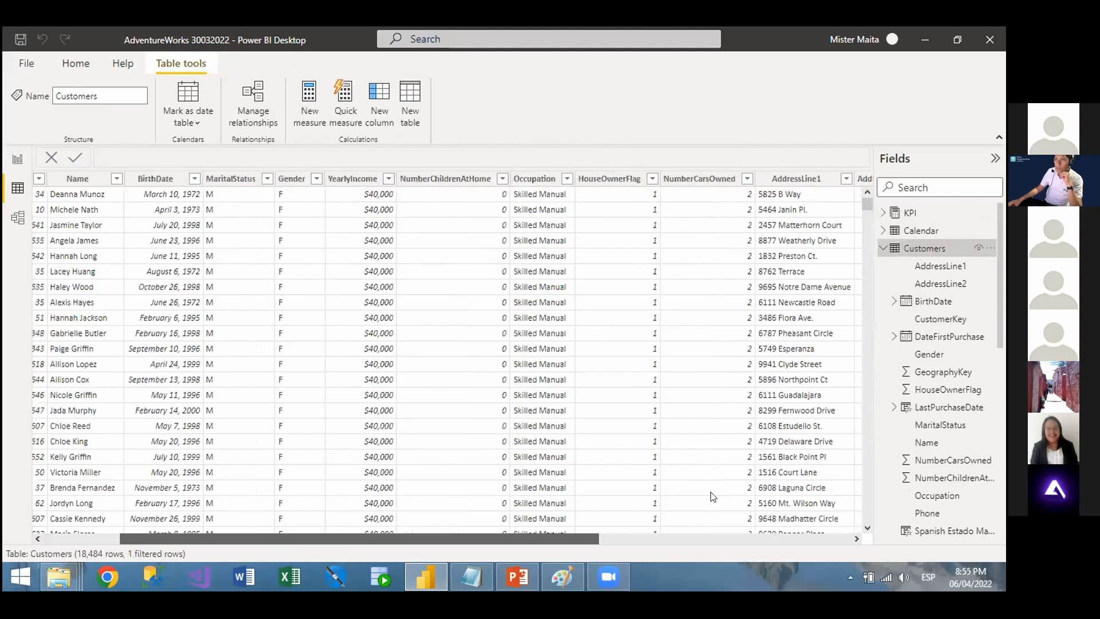
pyautogui.hscroll(5, 779, 198)
pyautogui.click(796, 198)
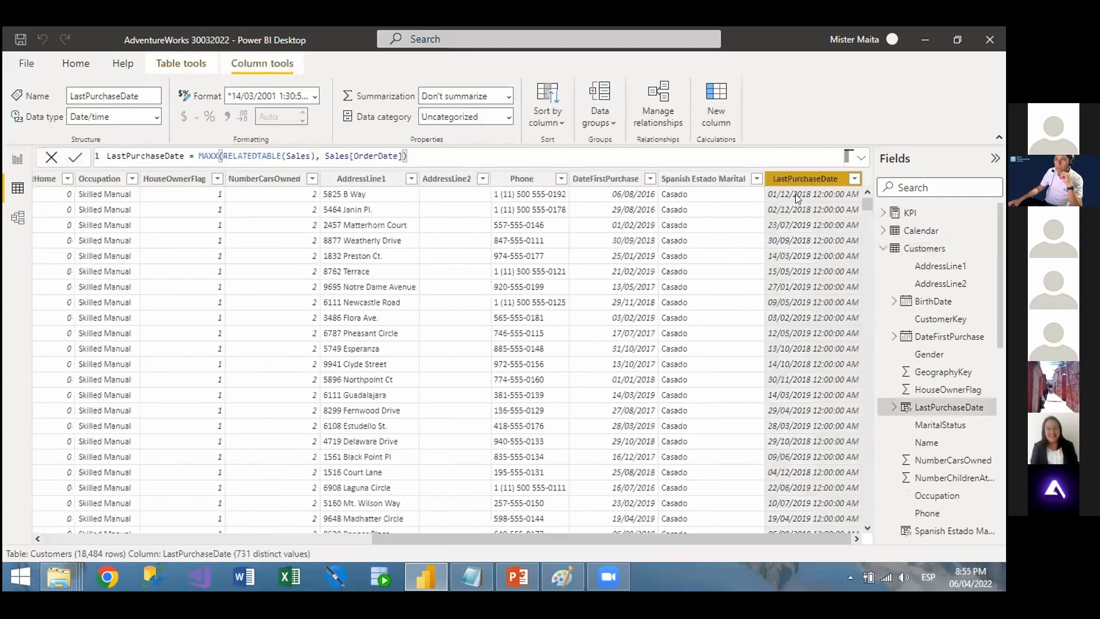
pyautogui.moveTo(701, 544); pyautogui.dragTo(401, 542)
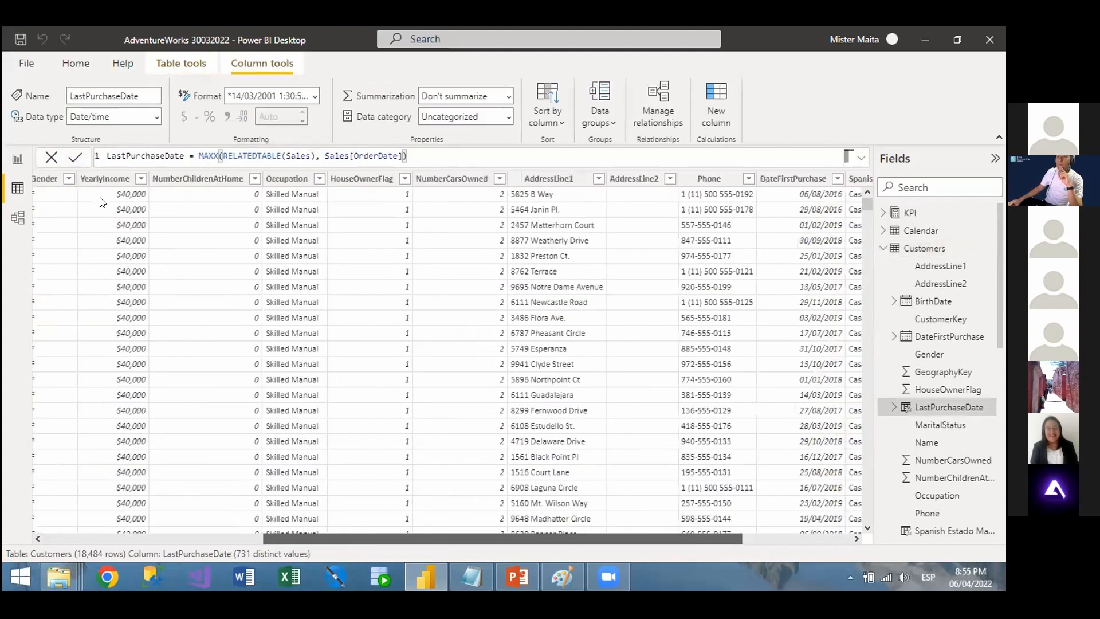
pyautogui.hscroll(-2, 80, 203)
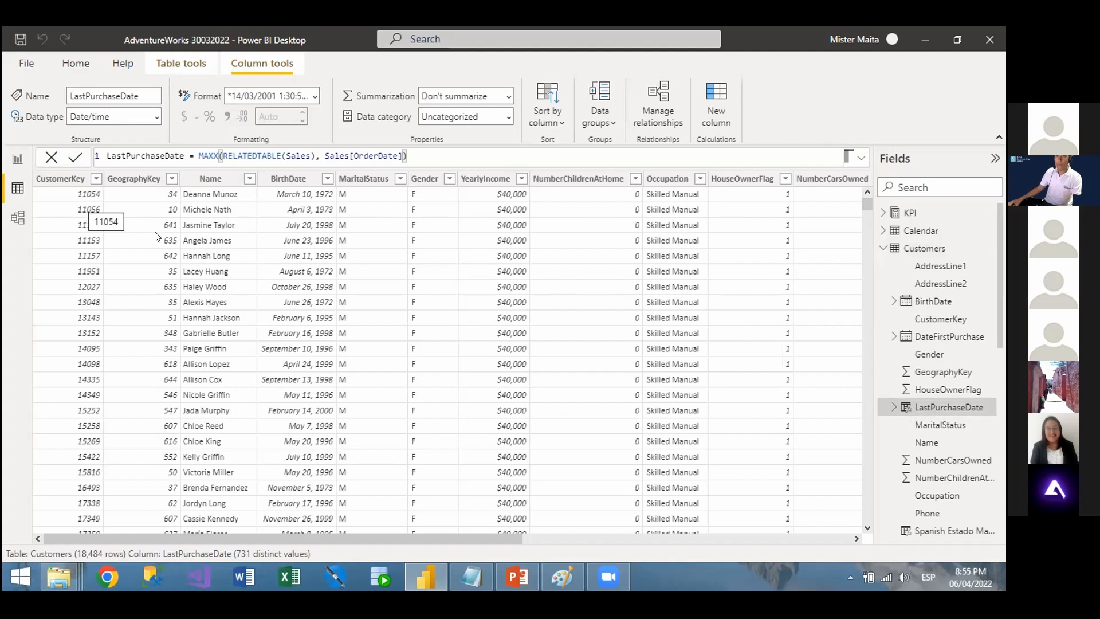
# Examine the Customers to Sales relationship in the model diagram and review the LastPurchaseDate column in the Customers data.
pyautogui.click(17, 217)
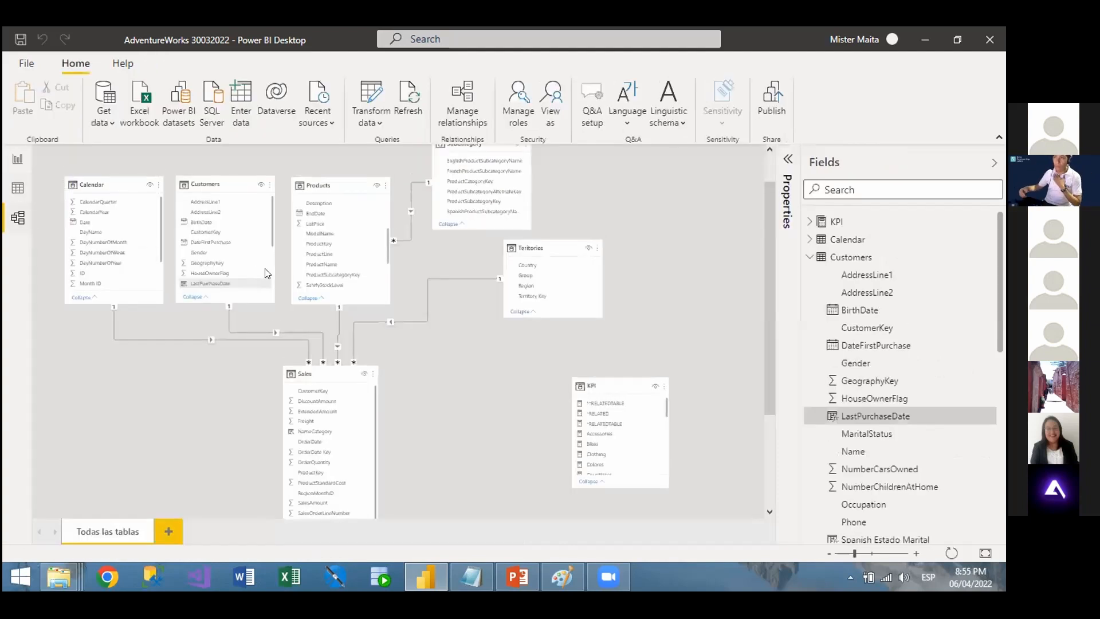
pyautogui.click(317, 376)
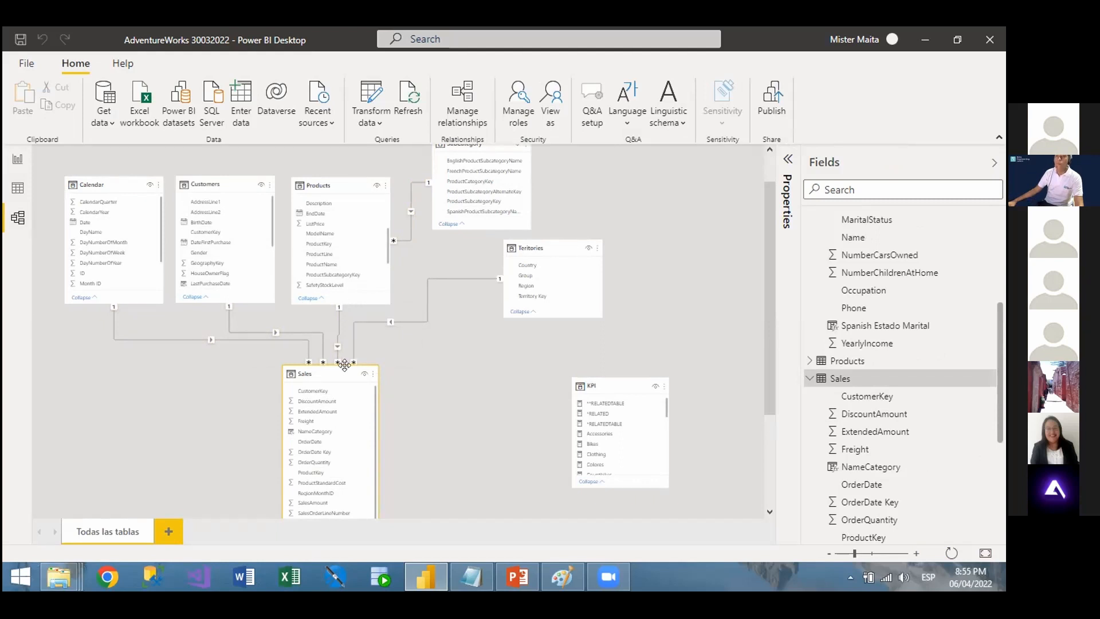
pyautogui.click(350, 190)
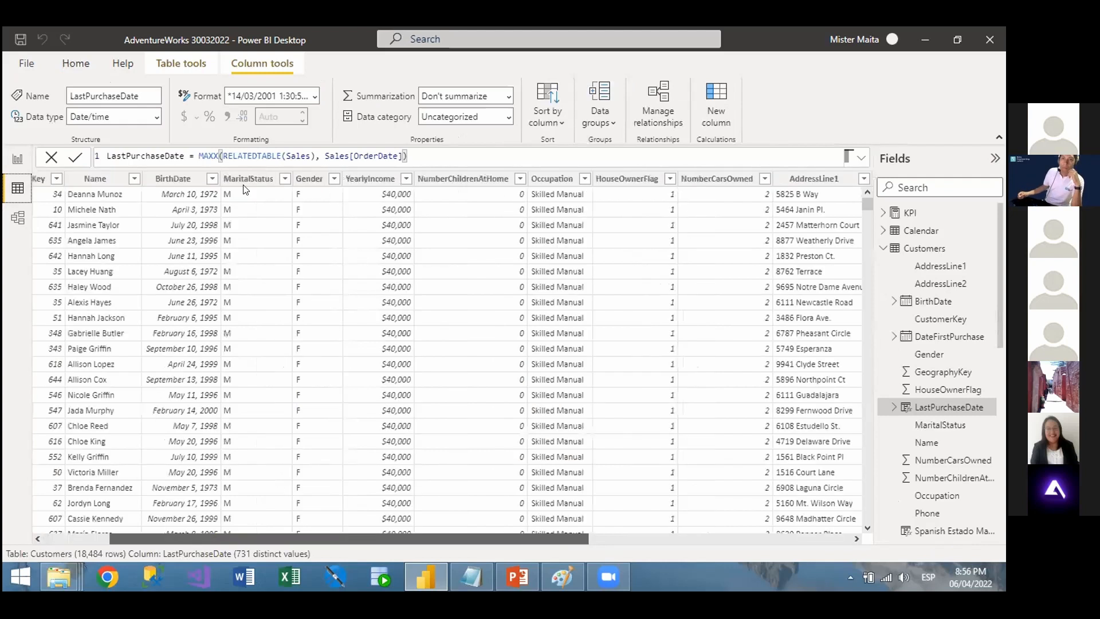
pyautogui.click(807, 184)
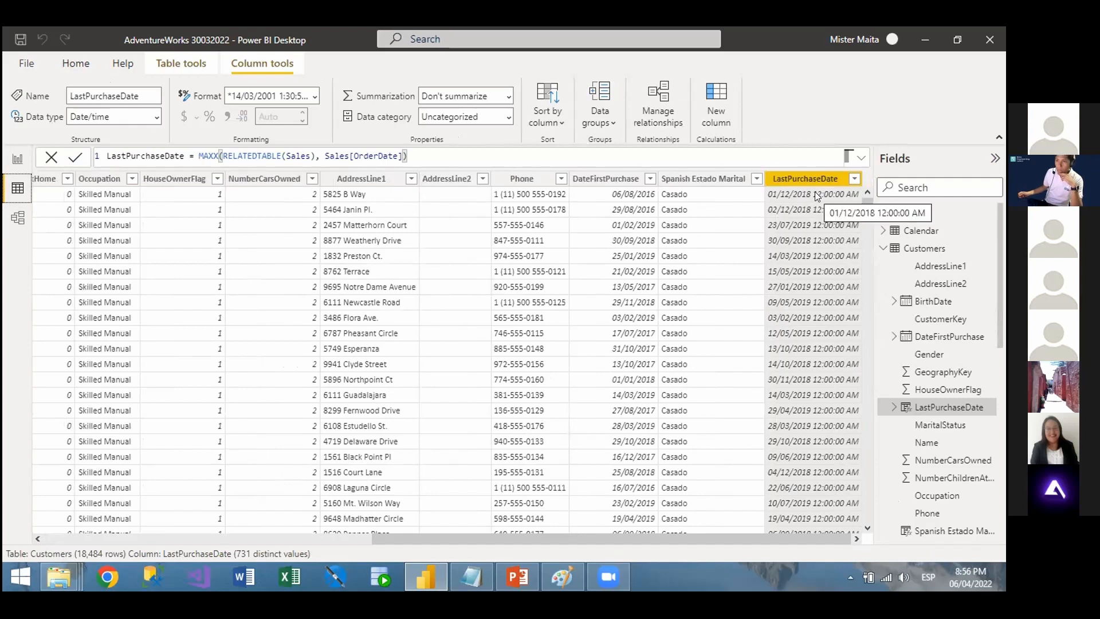
# Return to the CAP 19 report page and examine the formula of the *RELATED measure behind the Total Weight card.
pyautogui.click(17, 159)
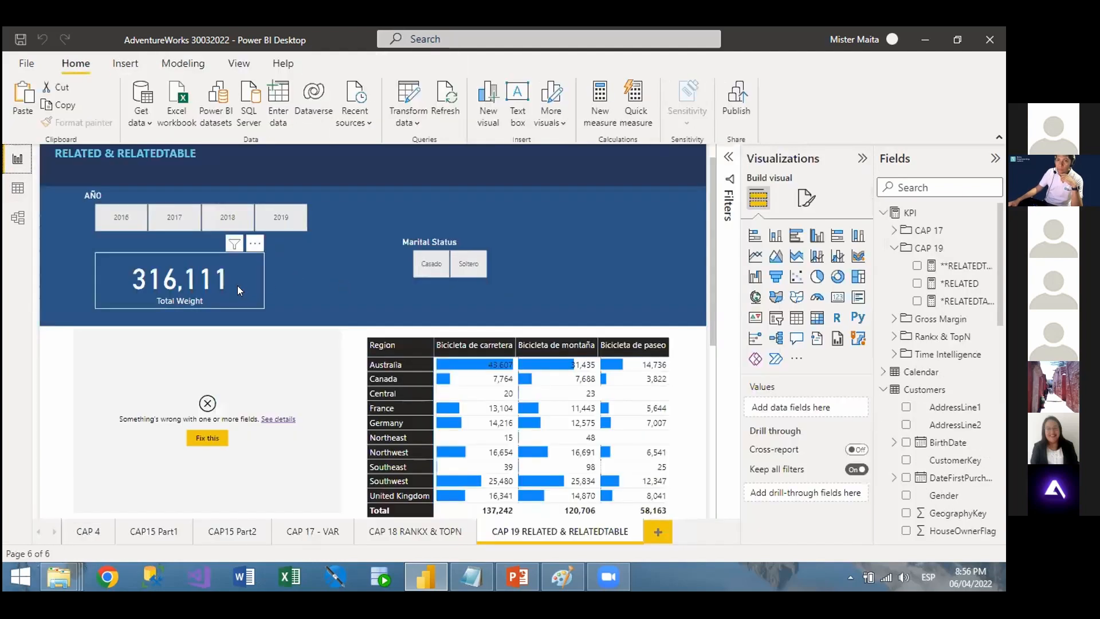
pyautogui.click(252, 289)
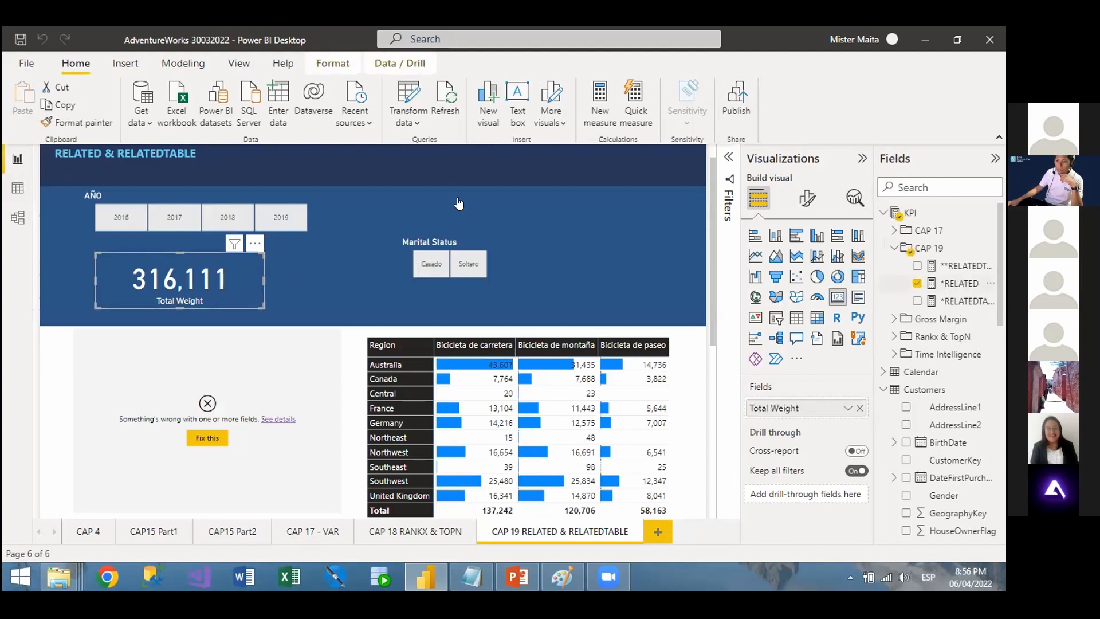
pyautogui.click(958, 284)
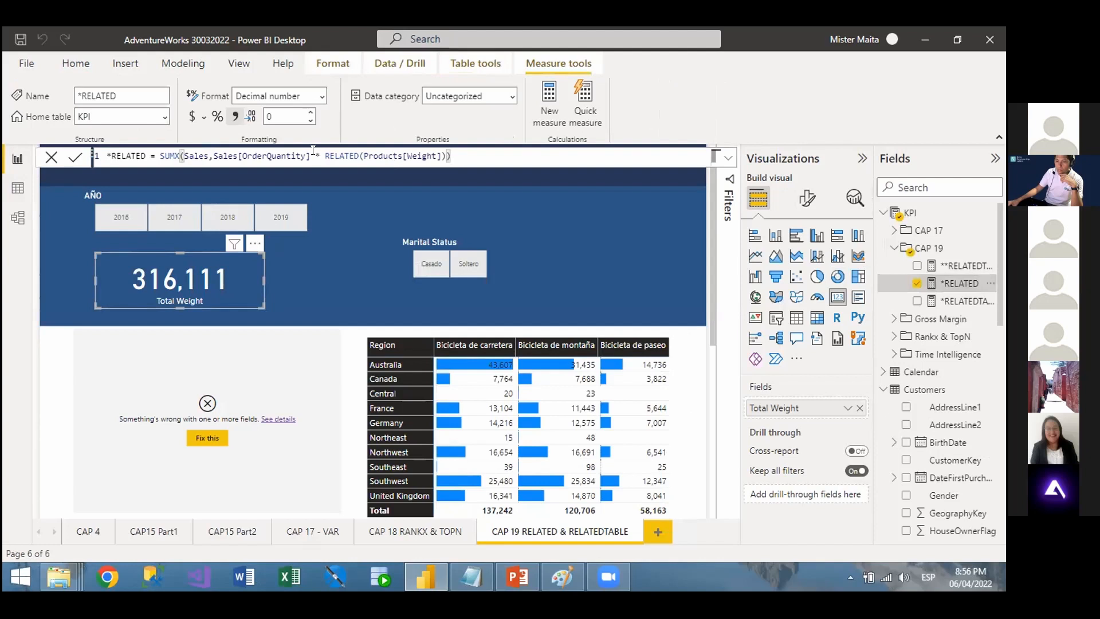
pyautogui.click(242, 156)
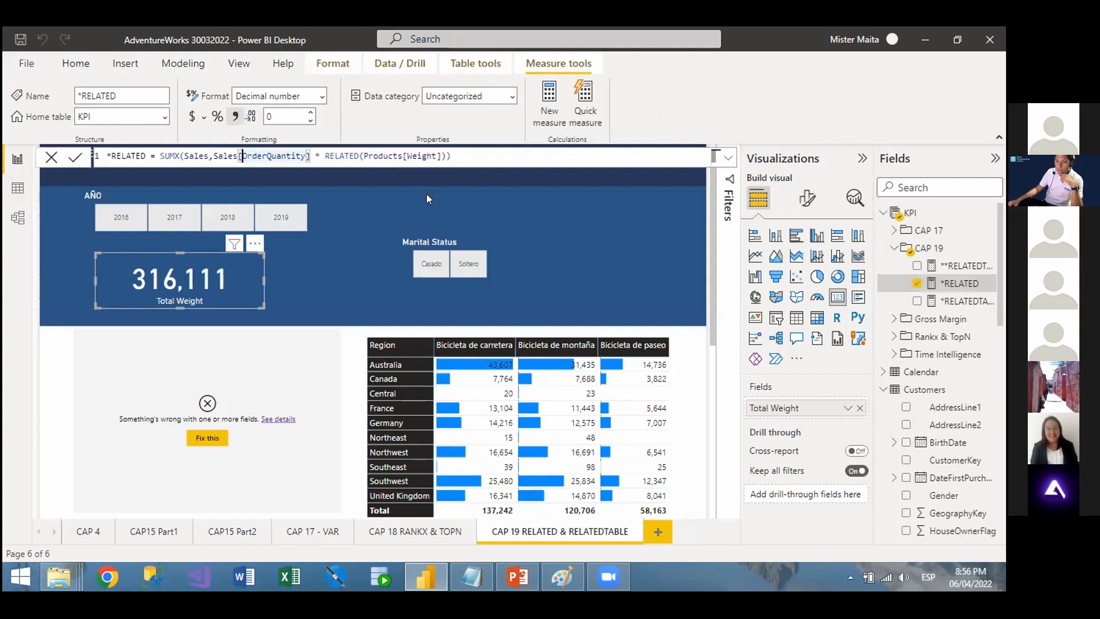
pyautogui.click(174, 155)
pyautogui.click(241, 156)
pyautogui.moveTo(243, 154); pyautogui.dragTo(303, 153)
pyautogui.click(306, 155)
pyautogui.click(406, 155)
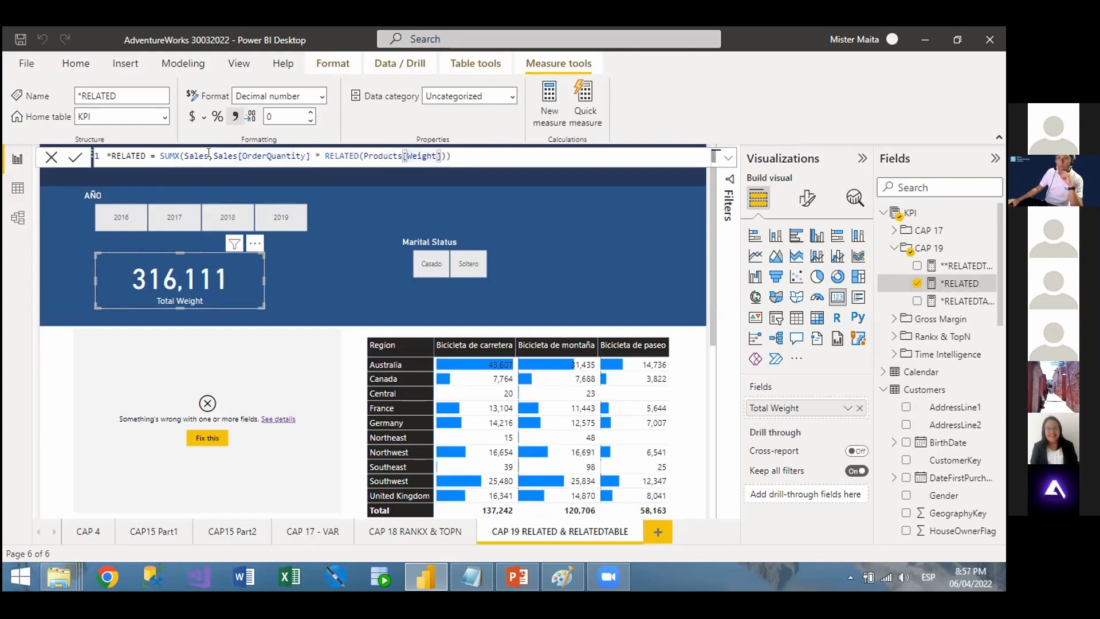
# Review the Sales table, Sales[OrderQuantity] and RELATED(Products[Weight]) parts of the *RELATED measure's SUMX formula one by one.
pyautogui.moveTo(209, 155); pyautogui.dragTo(184, 155)
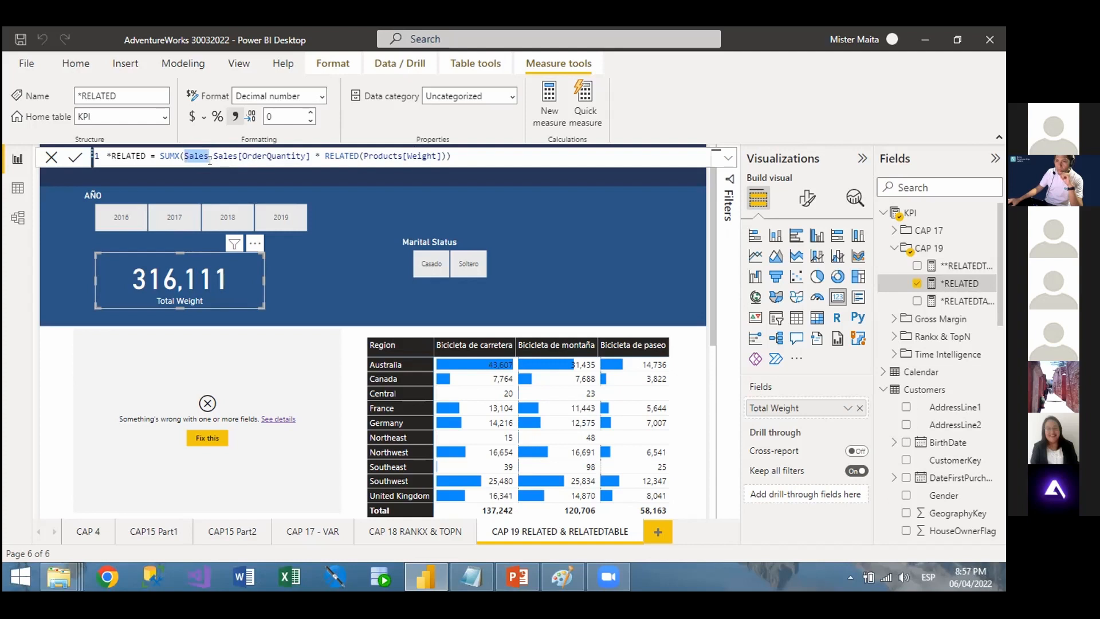
pyautogui.moveTo(213, 156); pyautogui.dragTo(307, 152)
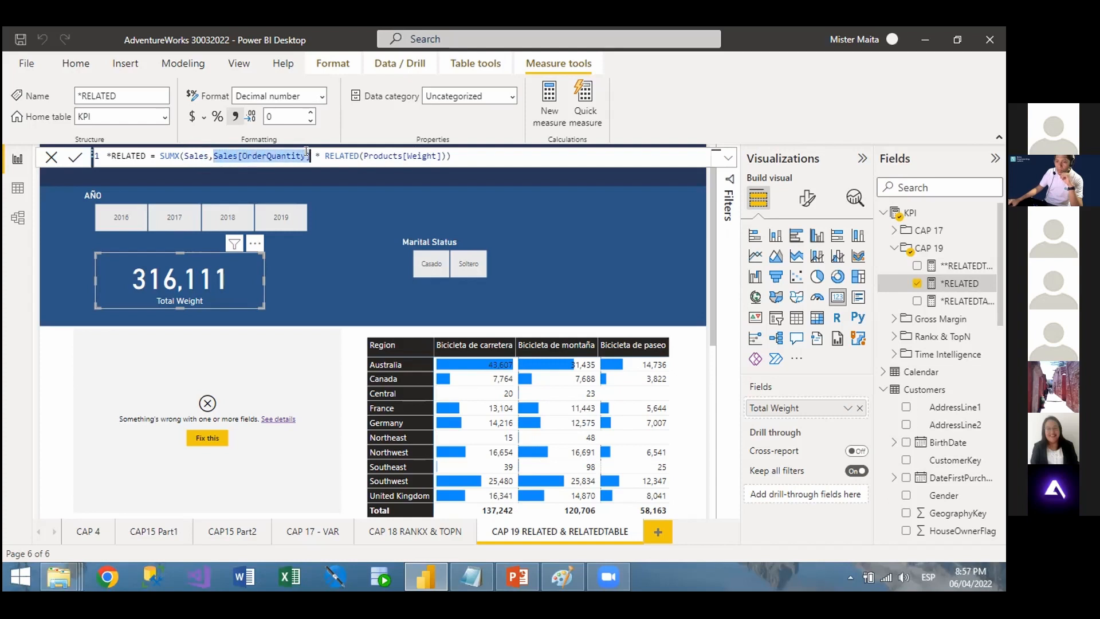
pyautogui.click(353, 156)
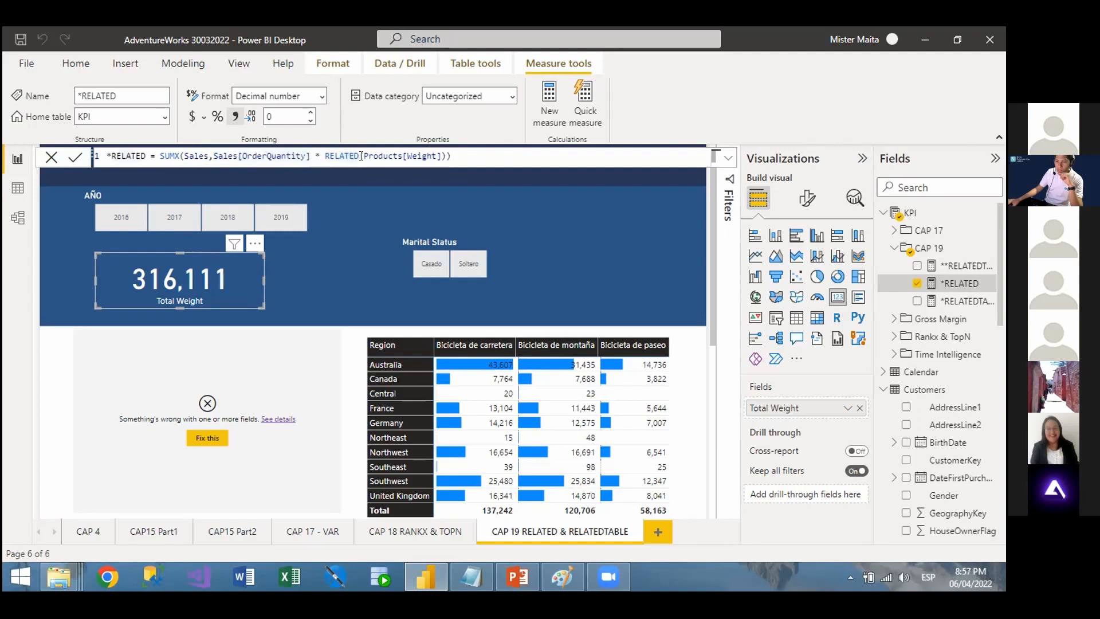
pyautogui.click(362, 156)
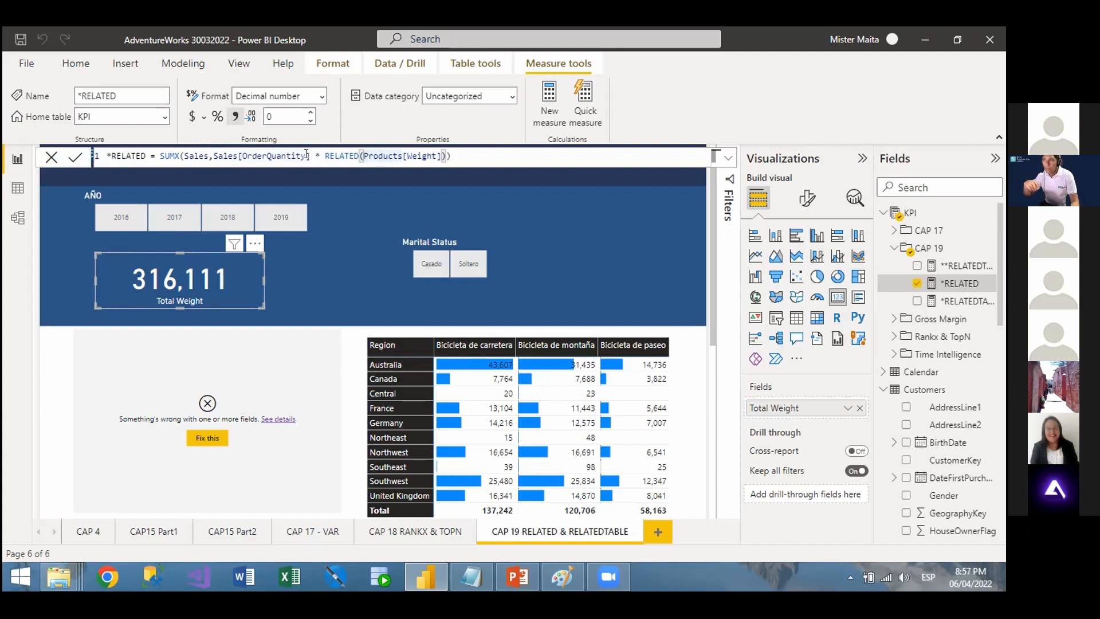
pyautogui.press('Left')
pyautogui.moveTo(325, 155); pyautogui.dragTo(359, 155)
pyautogui.click(362, 155)
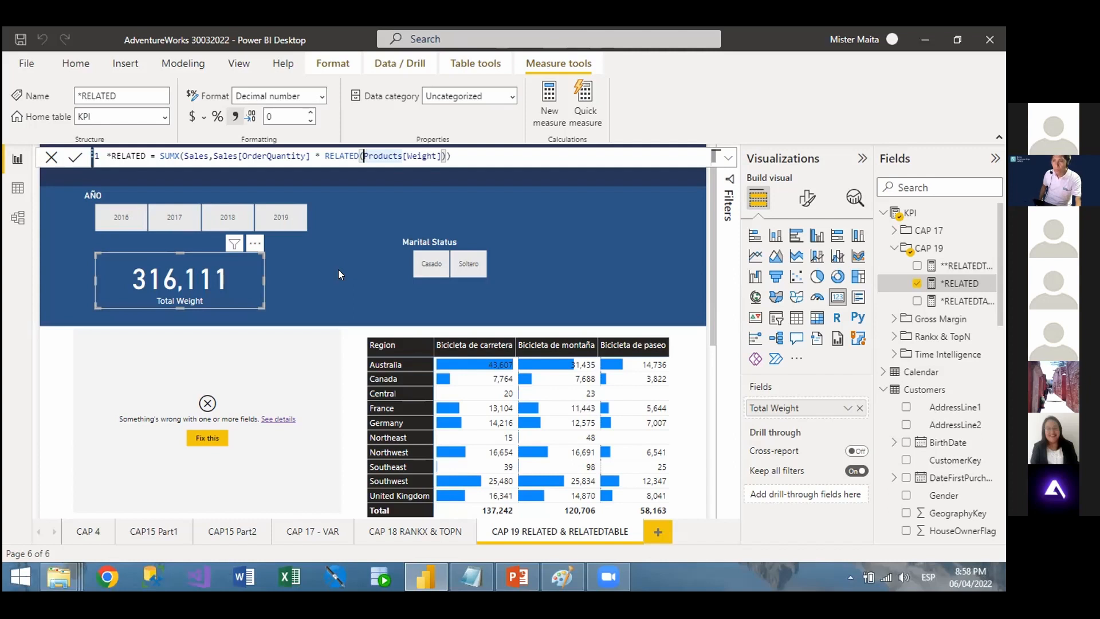
# Select the table visual showing the field error and examine the date variables and DATEDIFF expression of its **RELATEDTABLE measure.
pyautogui.click(294, 353)
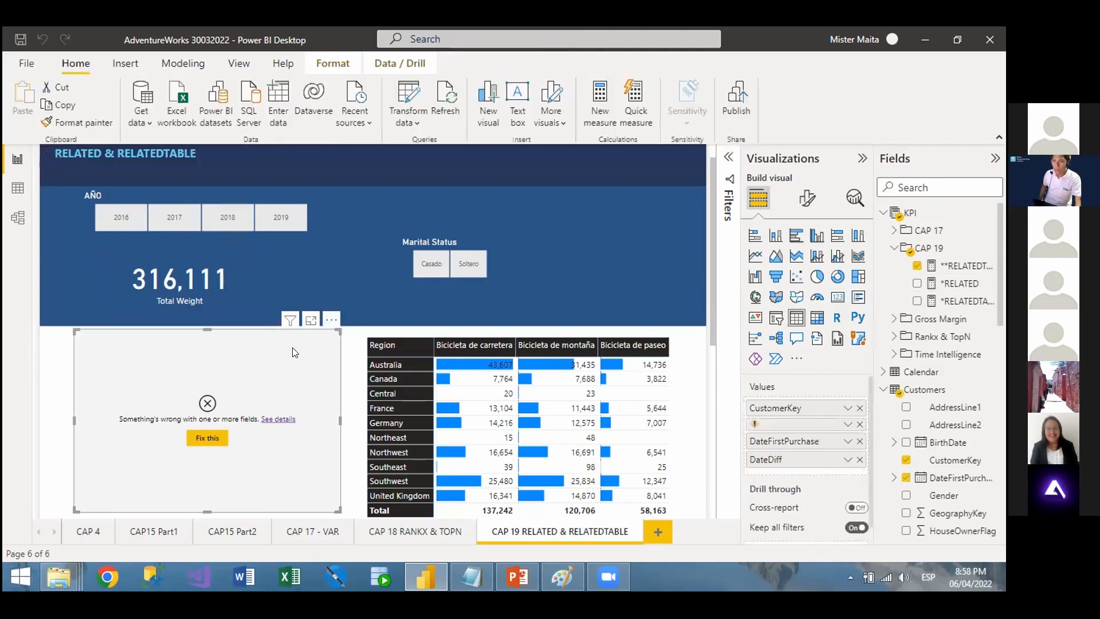
pyautogui.click(956, 265)
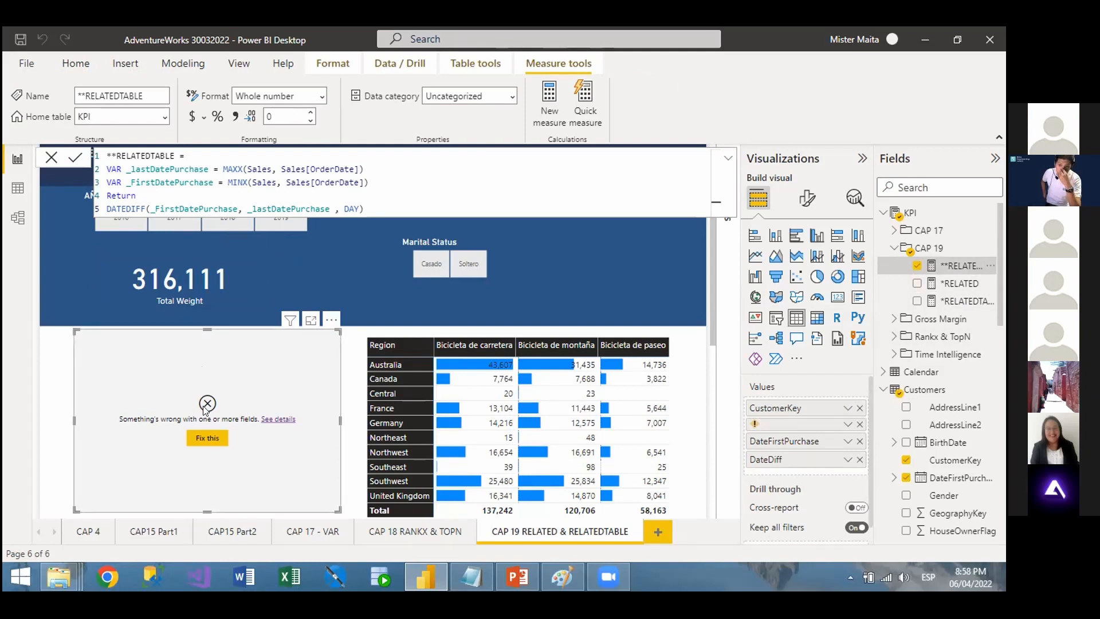
pyautogui.click(19, 189)
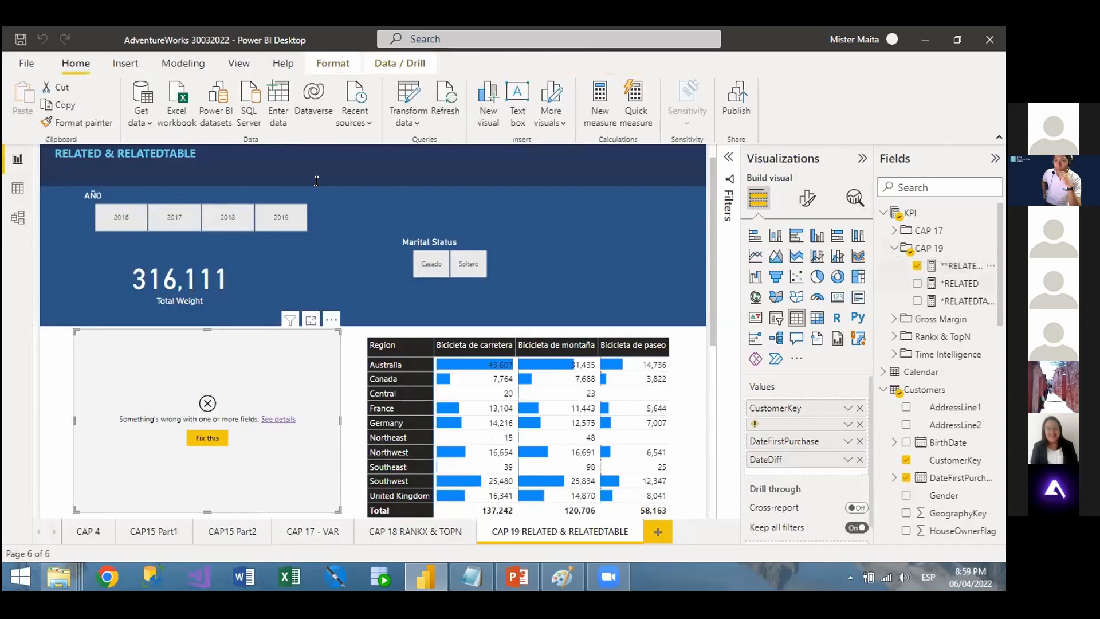
pyautogui.click(340, 169)
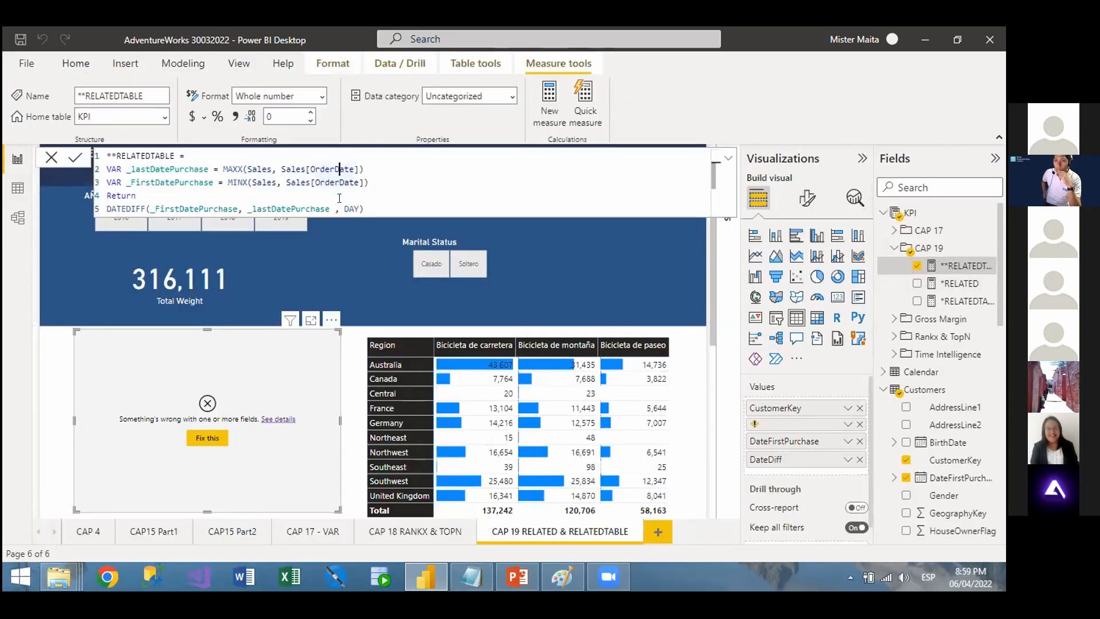
pyautogui.click(281, 209)
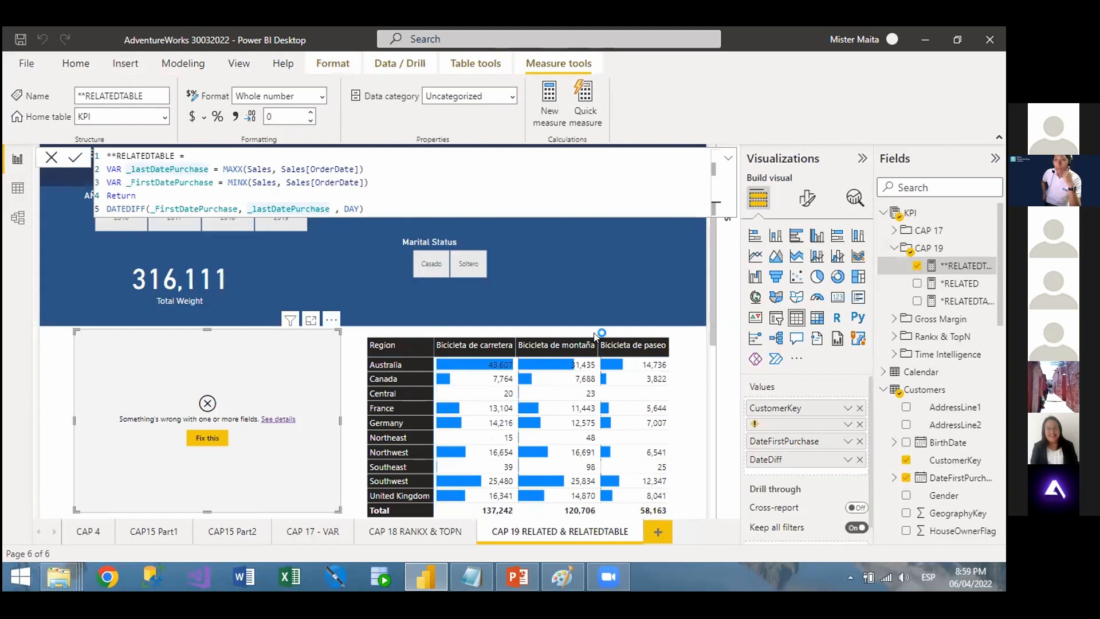
pyautogui.press('Return')
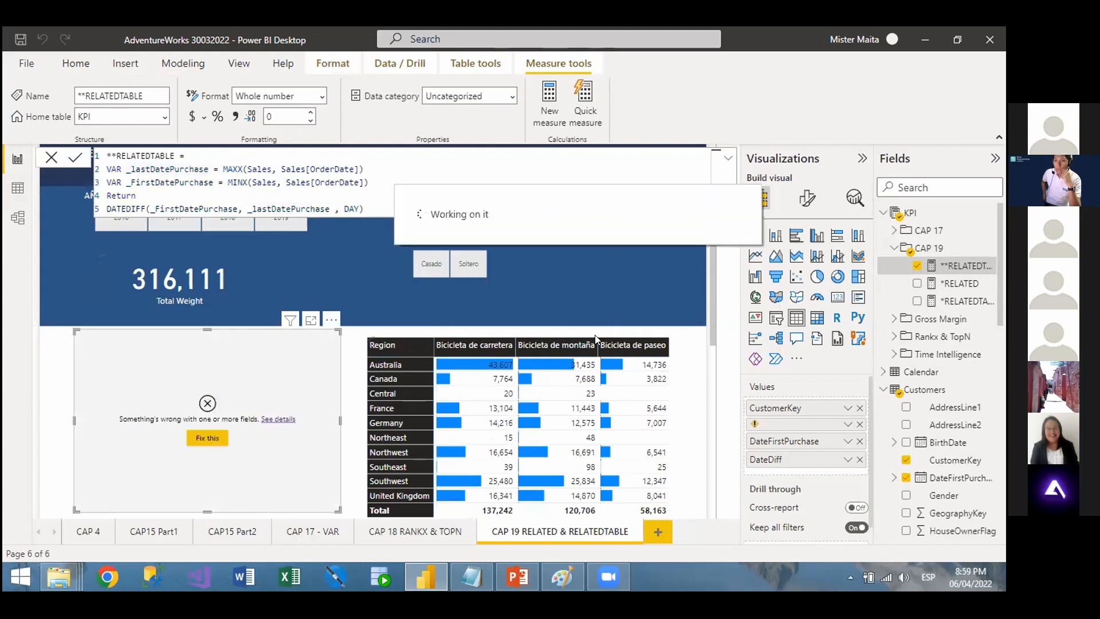
# Cross-filter the report by the matrix's Bicicleta de paseo column and inspect the SUMX expression of the *RELATED measure.
pyautogui.click(651, 340)
pyautogui.click(960, 284)
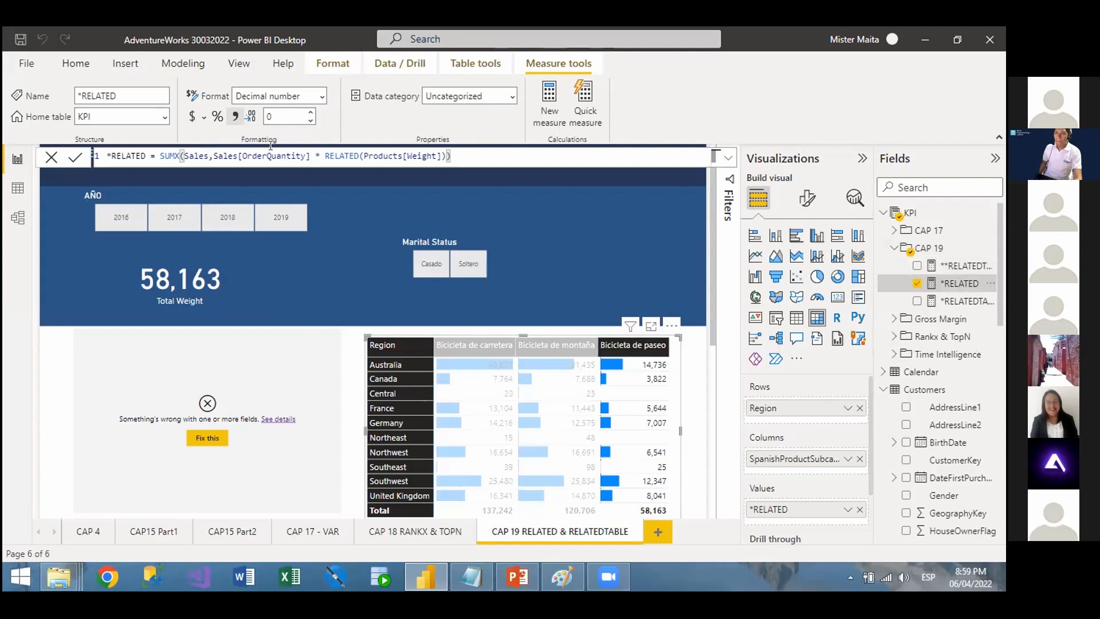
pyautogui.doubleClick(175, 157)
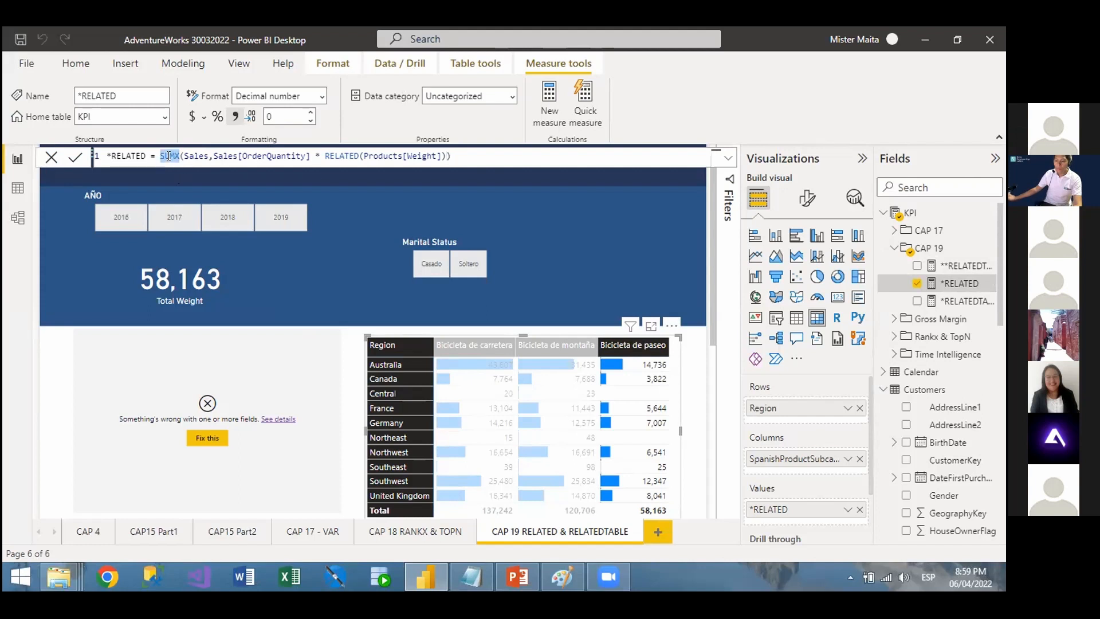
pyautogui.click(317, 155)
pyautogui.click(442, 156)
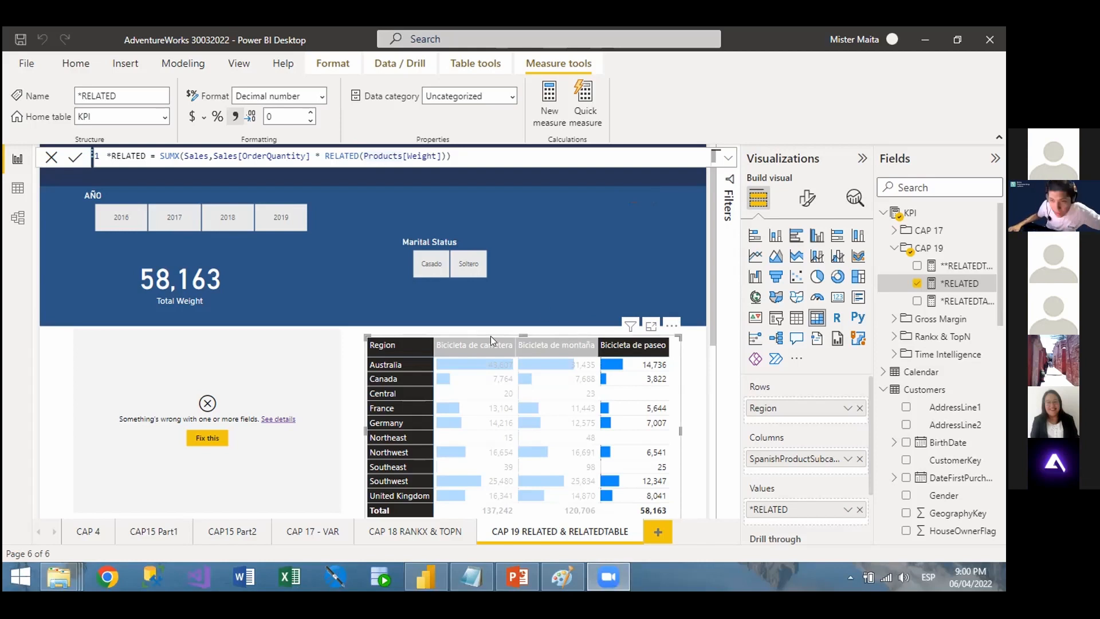
# Select the Total Weight card and re-examine how its *RELATED measure multiplies OrderQuantity by the related product weight.
pyautogui.click(516, 287)
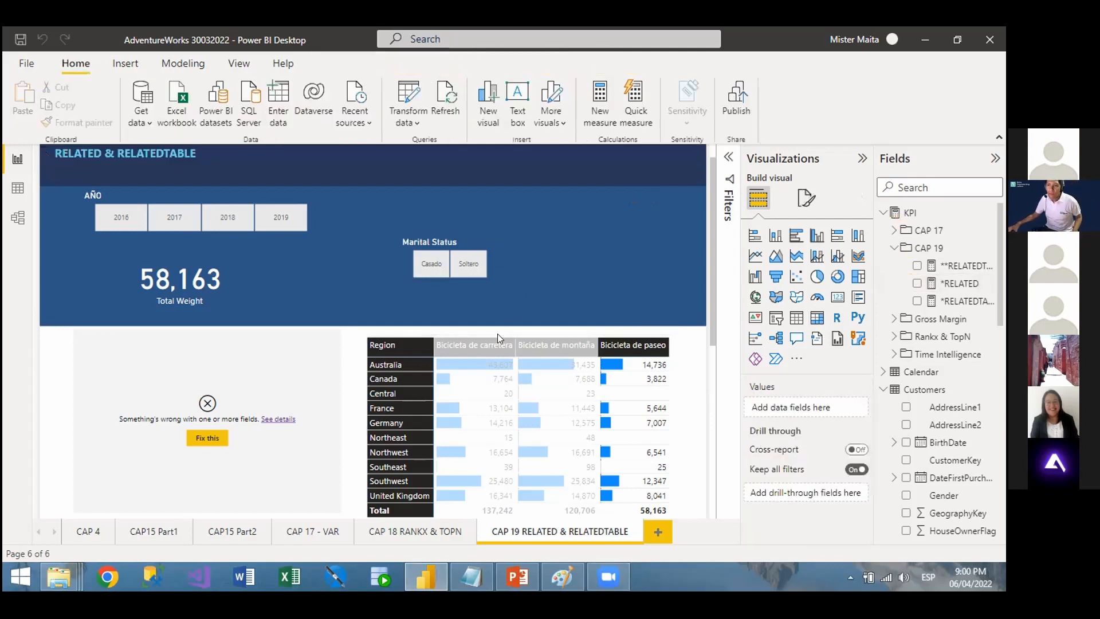
pyautogui.click(252, 275)
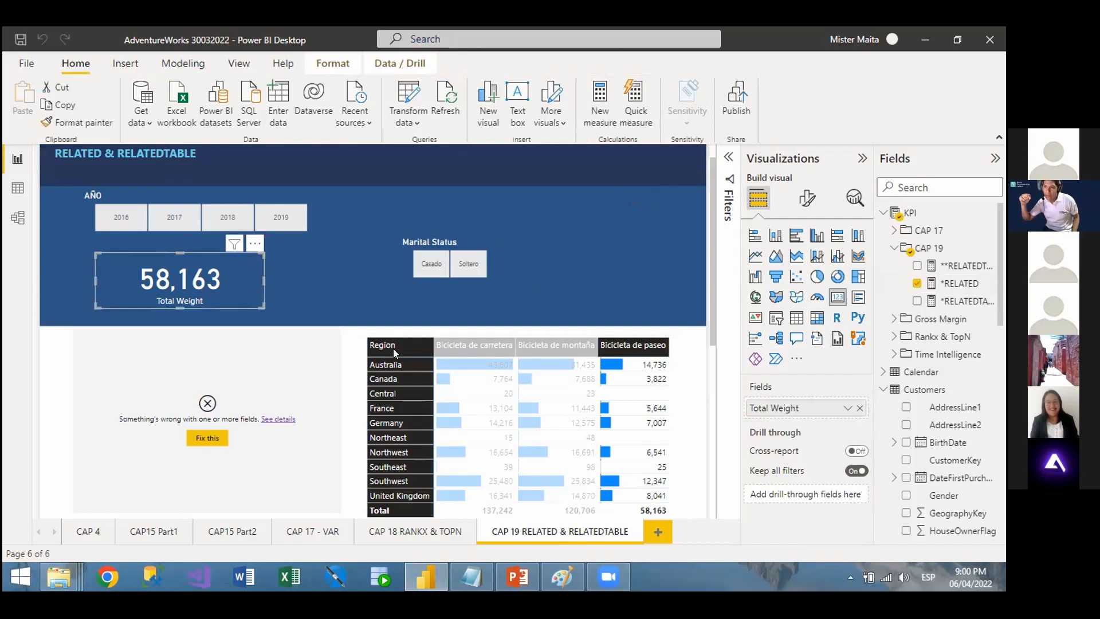
pyautogui.click(956, 284)
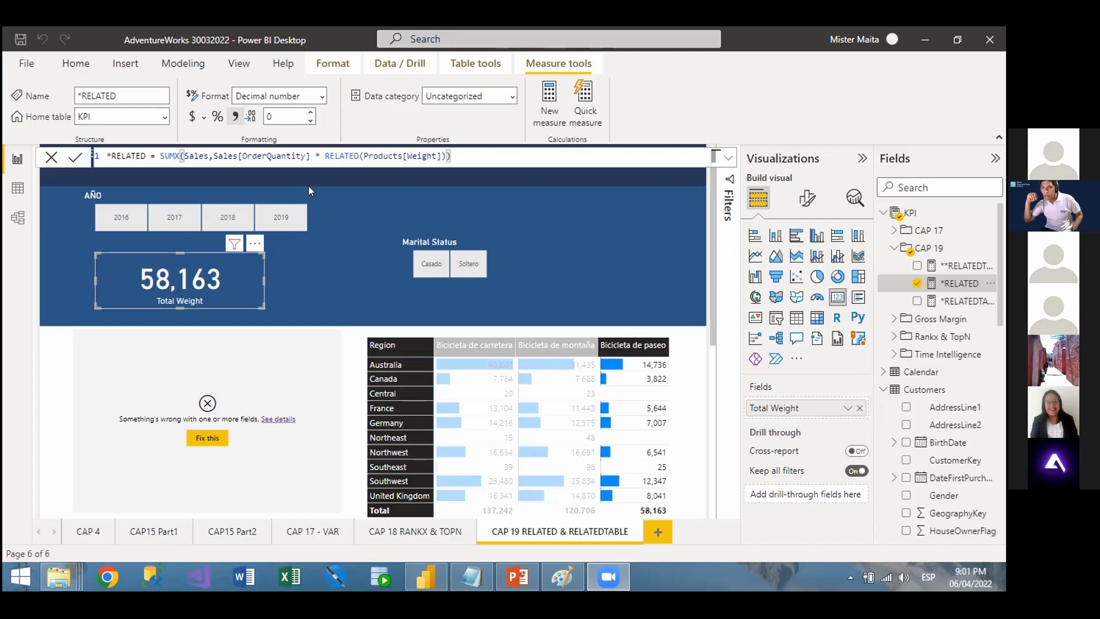
pyautogui.moveTo(309, 155); pyautogui.dragTo(203, 154)
pyautogui.click(203, 154)
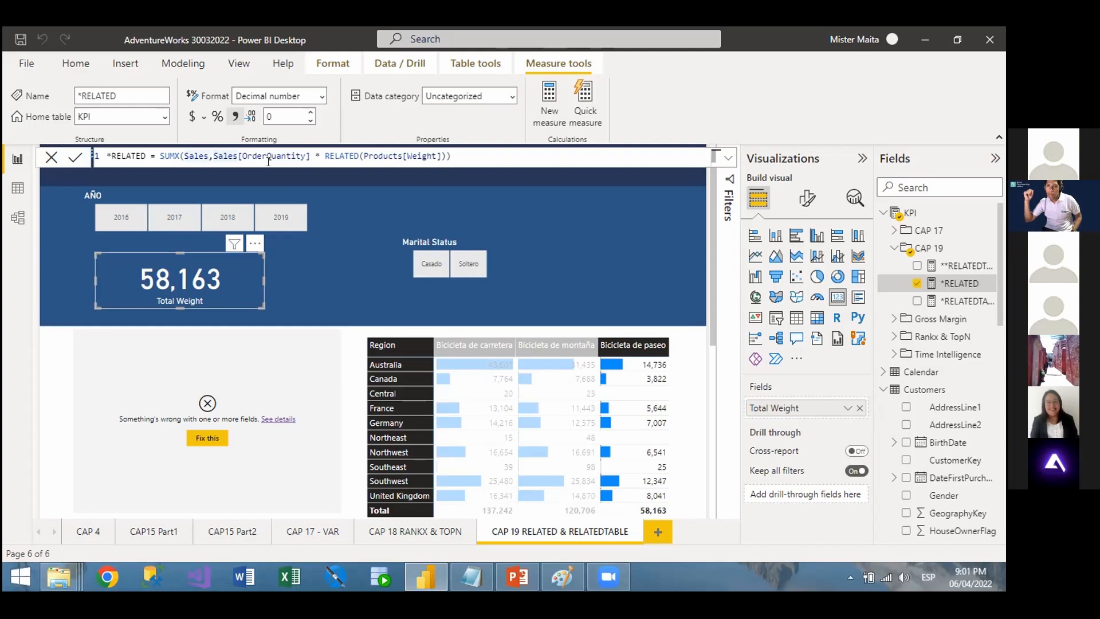
pyautogui.press('Right')
pyautogui.press('Right')
pyautogui.keyDown('shift'); pyautogui.click(437, 156); pyautogui.keyUp('shift')
pyautogui.click(435, 156)
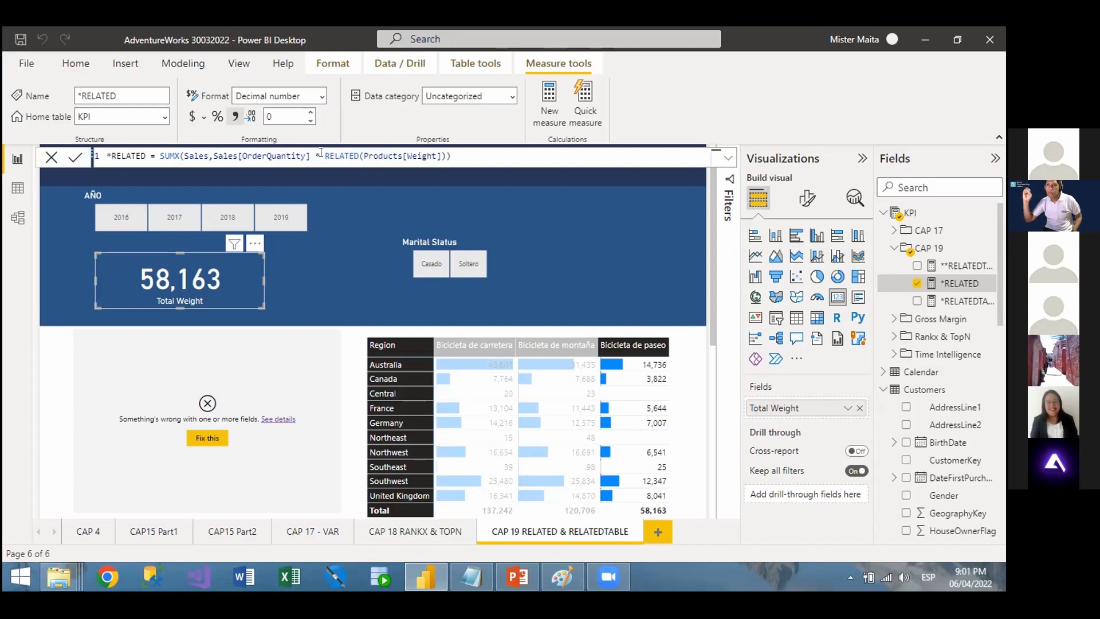
pyautogui.moveTo(323, 154); pyautogui.dragTo(445, 158)
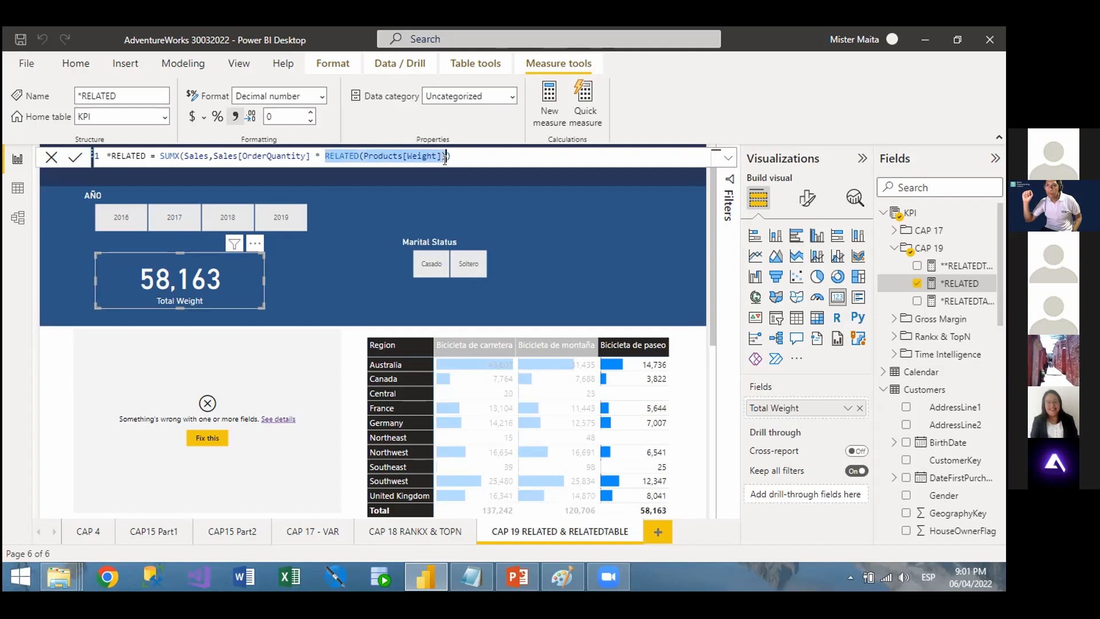
pyautogui.click(364, 156)
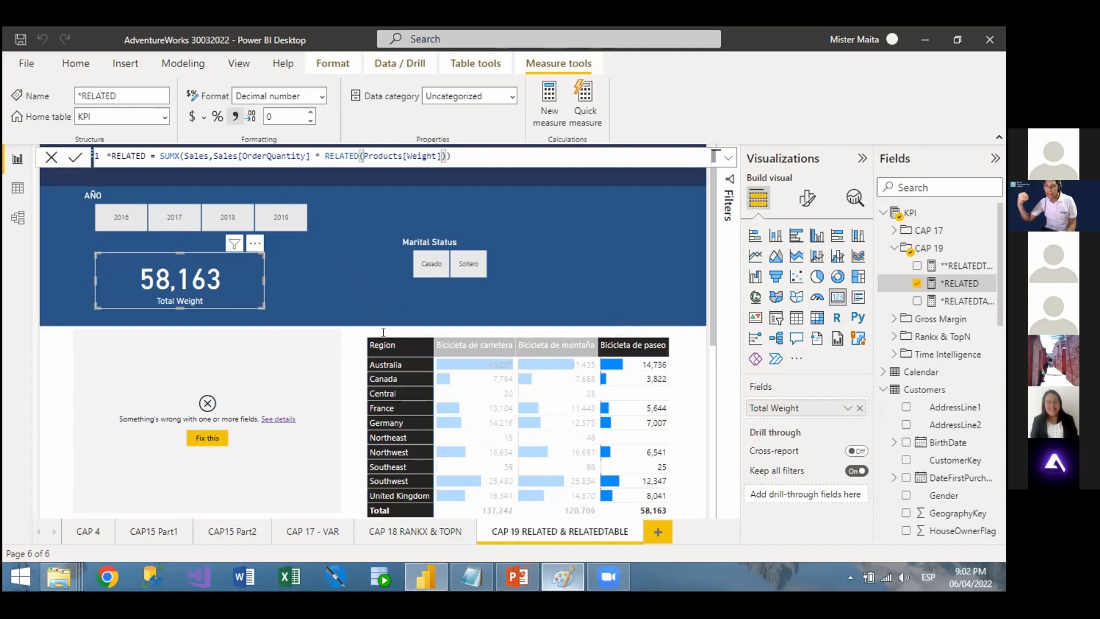
# Switch to Paint, start a blank canvas without saving the annotated diagram, and add a text box reading "* - 1 RELATED".
pyautogui.click(562, 577)
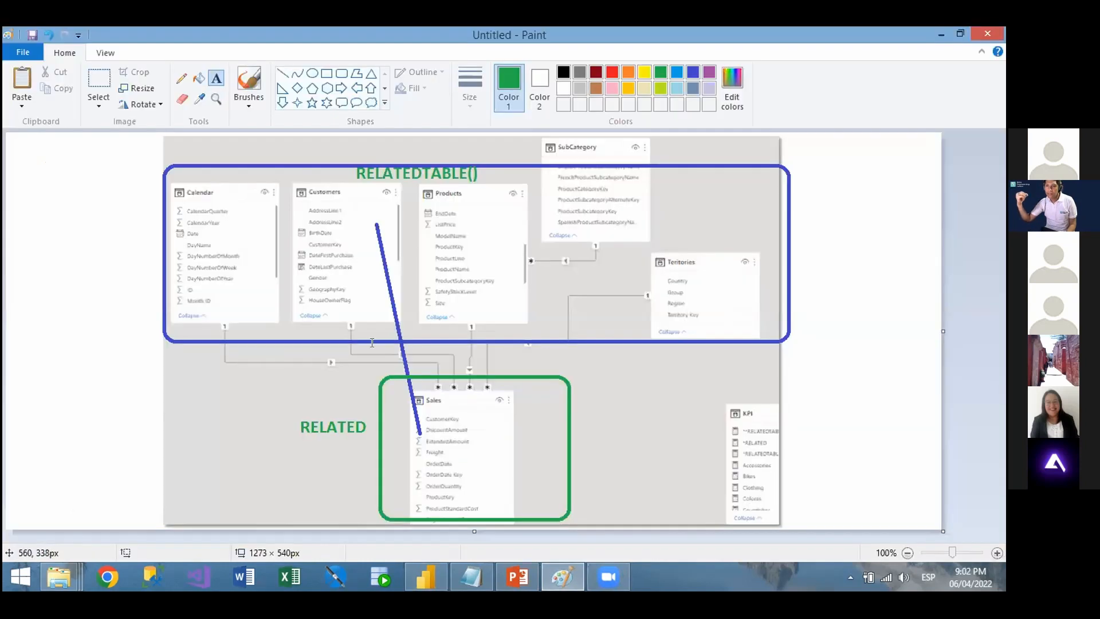
pyautogui.click(23, 52)
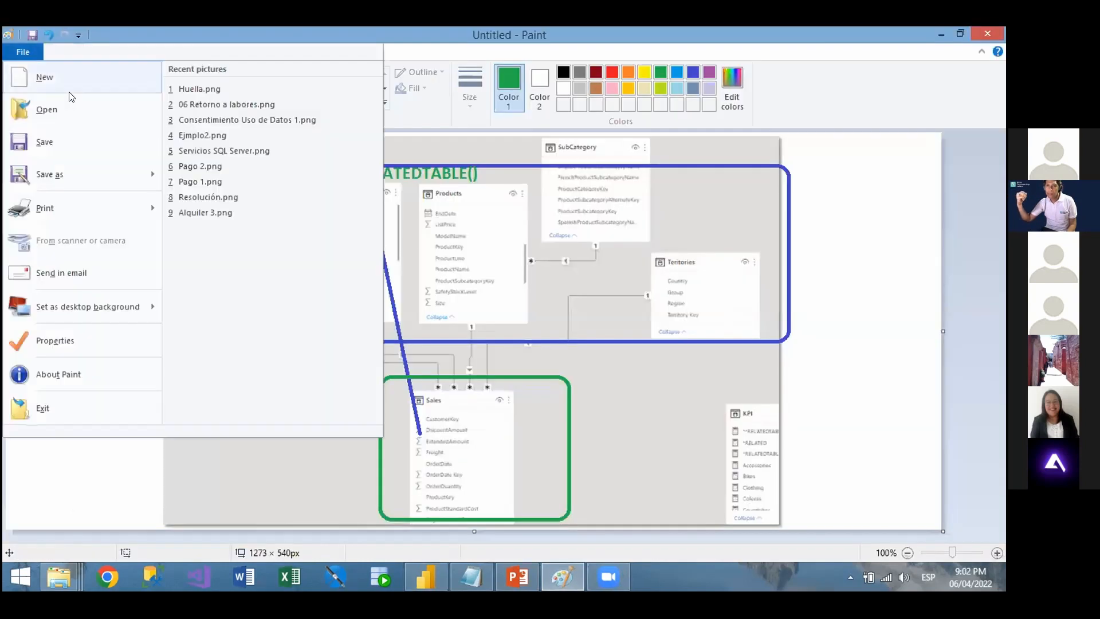
pyautogui.press('Escape')
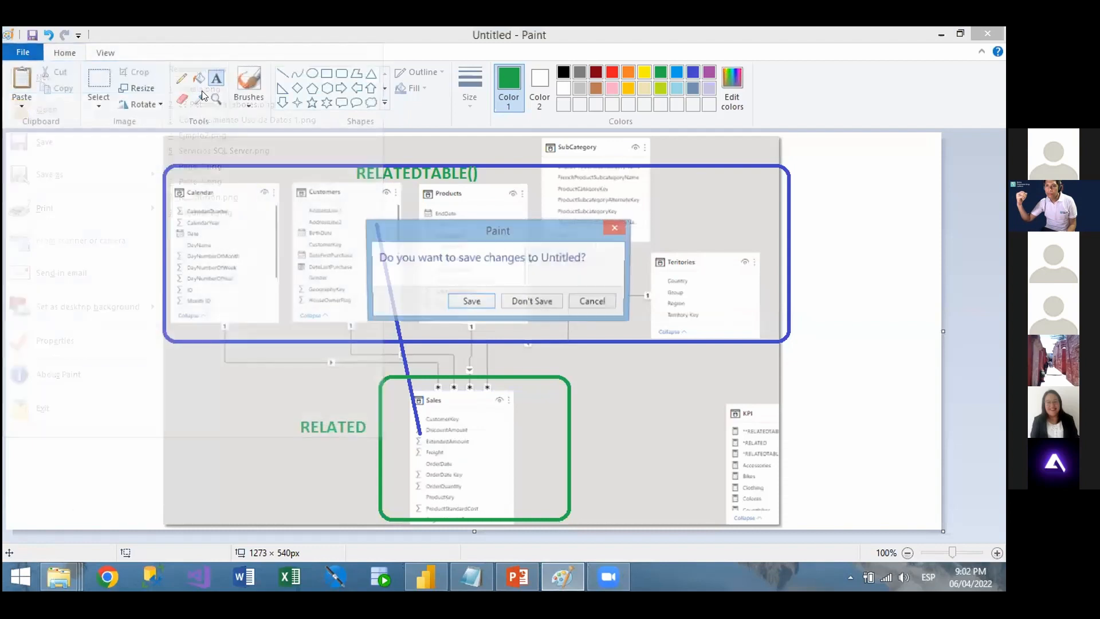
pyautogui.press('Escape')
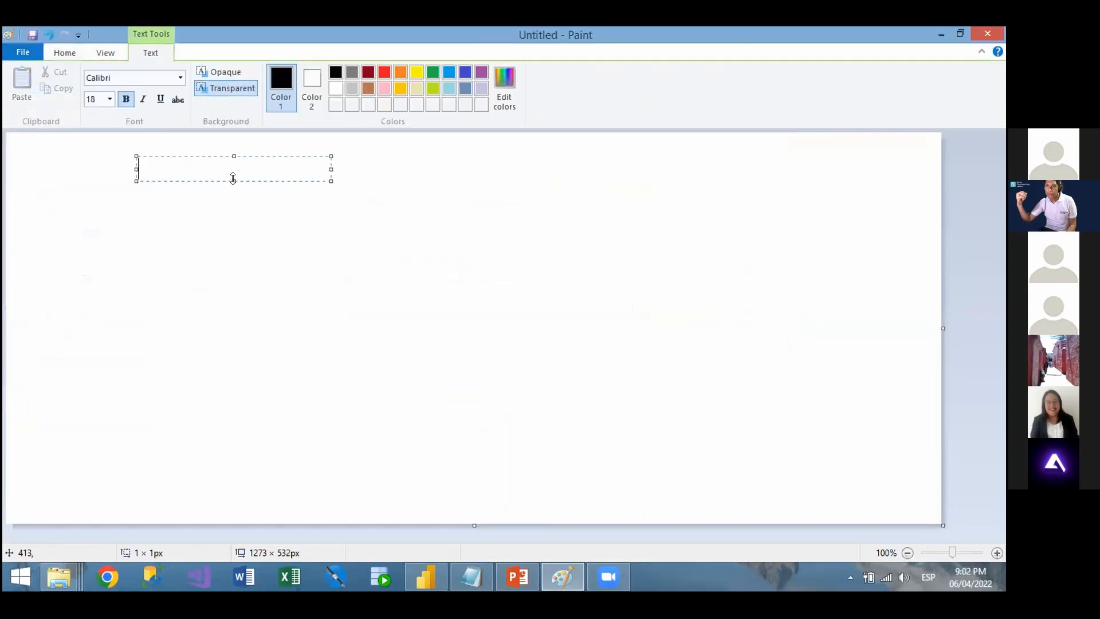
pyautogui.write('*')
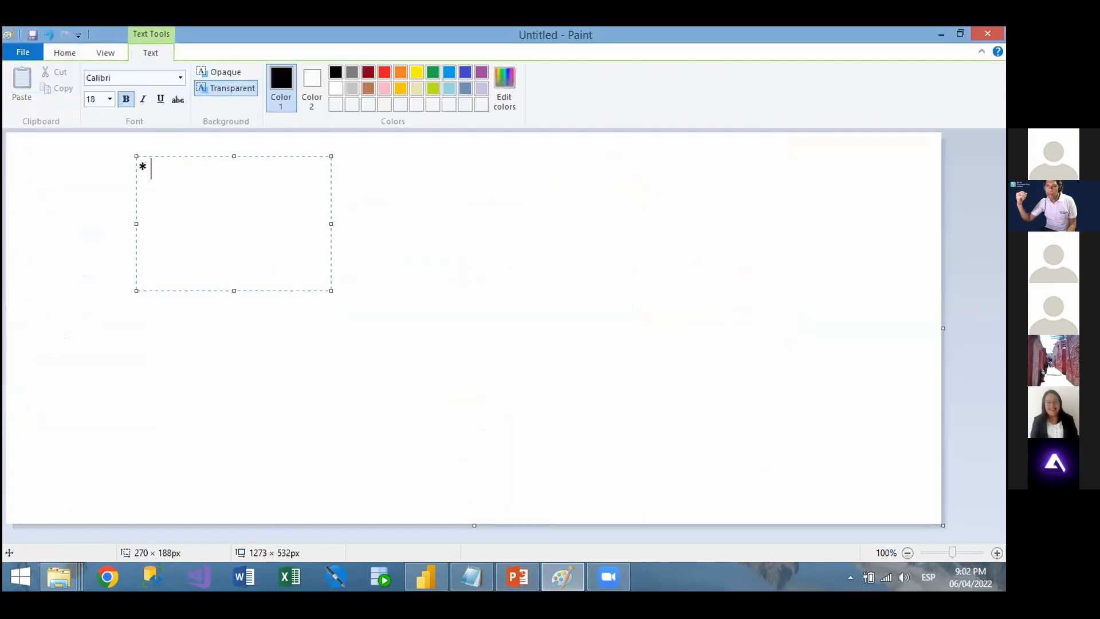
pyautogui.write(' - 1            RELATED')
# Add the line "* - * RELATEDTABLE" to the text box, separated from the RELATED line by a blank line.
pyautogui.press('Return')
pyautogui.press('Return')
pyautogui.write('1')
pyautogui.press('BackSpace')
pyautogui.write('1 - *')
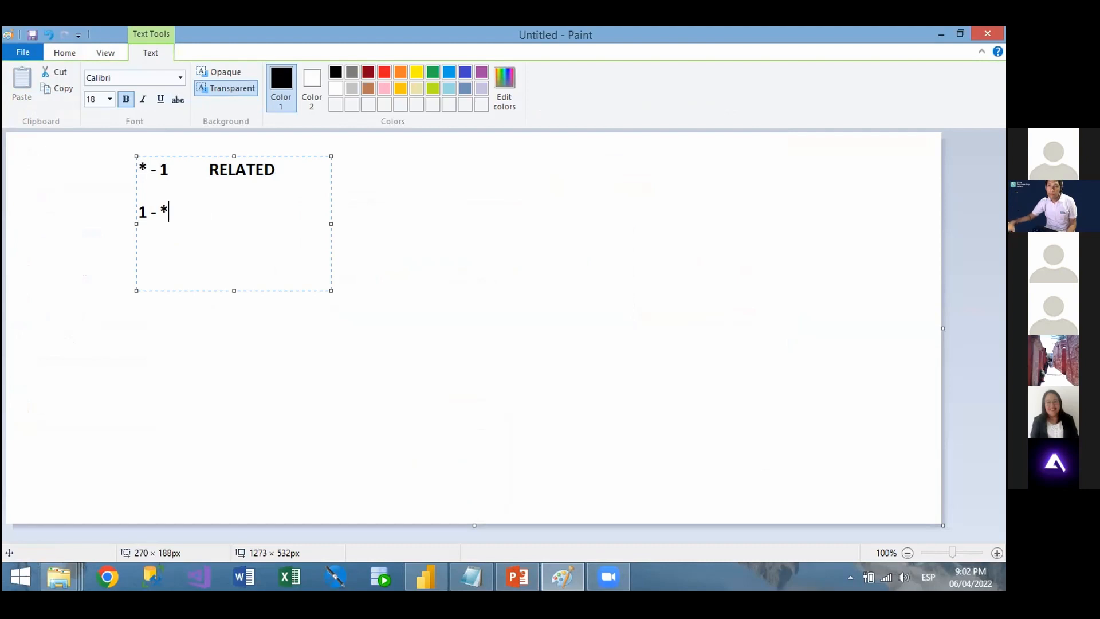
pyautogui.press('Tab')
pyautogui.moveTo(175, 212); pyautogui.dragTo(140, 219)
pyautogui.press('BackSpace')
pyautogui.write('* - *')
pyautogui.press('Tab')
pyautogui.write('RELATEDTABLE')
pyautogui.press('Return')
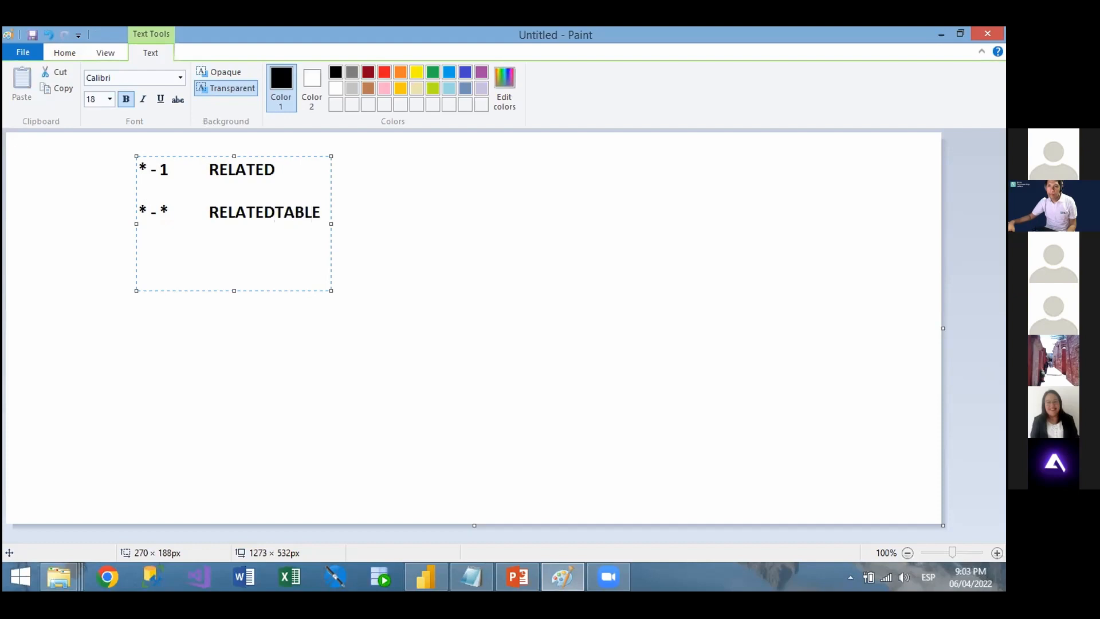
# Widen the text box to about 344 px and add the line "1 - 1 RELATEDTABLE" directly under the "* - *" line.
pyautogui.click(321, 213)
pyautogui.moveTo(331, 224); pyautogui.dragTo(385, 223)
pyautogui.press('Return')
pyautogui.write('1 - 1')
pyautogui.press('Tab')
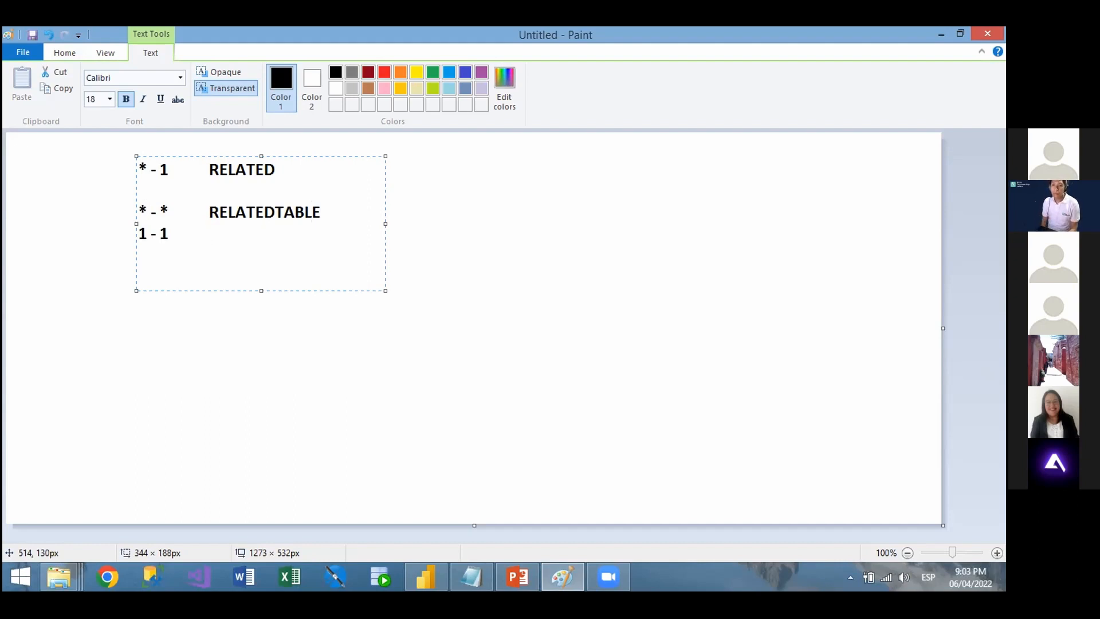
pyautogui.write('RELATEDTABLE')
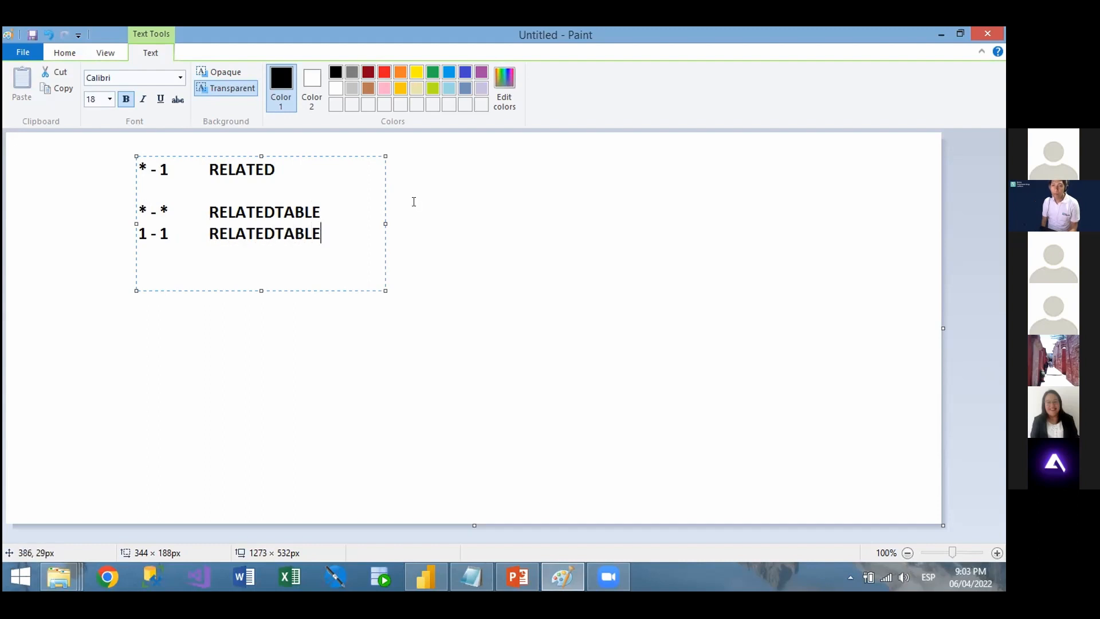
# Review the text box summary, highlighting the "* - 1 RELATED" line and its parts, and RELATEDTABLE on the "* - *" line.
pyautogui.moveTo(277, 168); pyautogui.dragTo(140, 168)
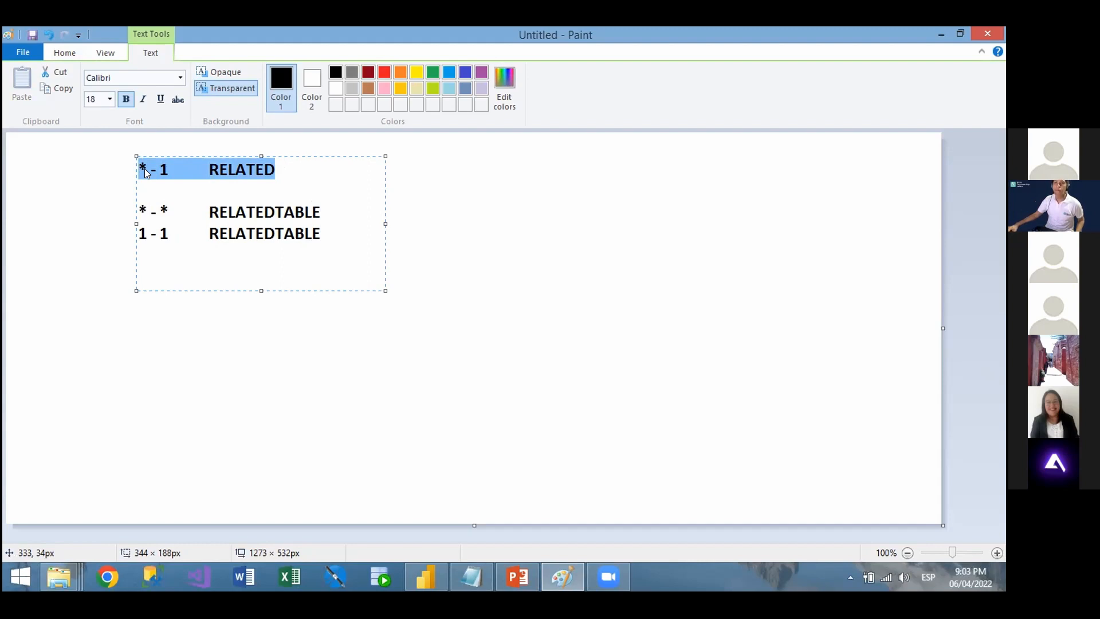
pyautogui.click(163, 168)
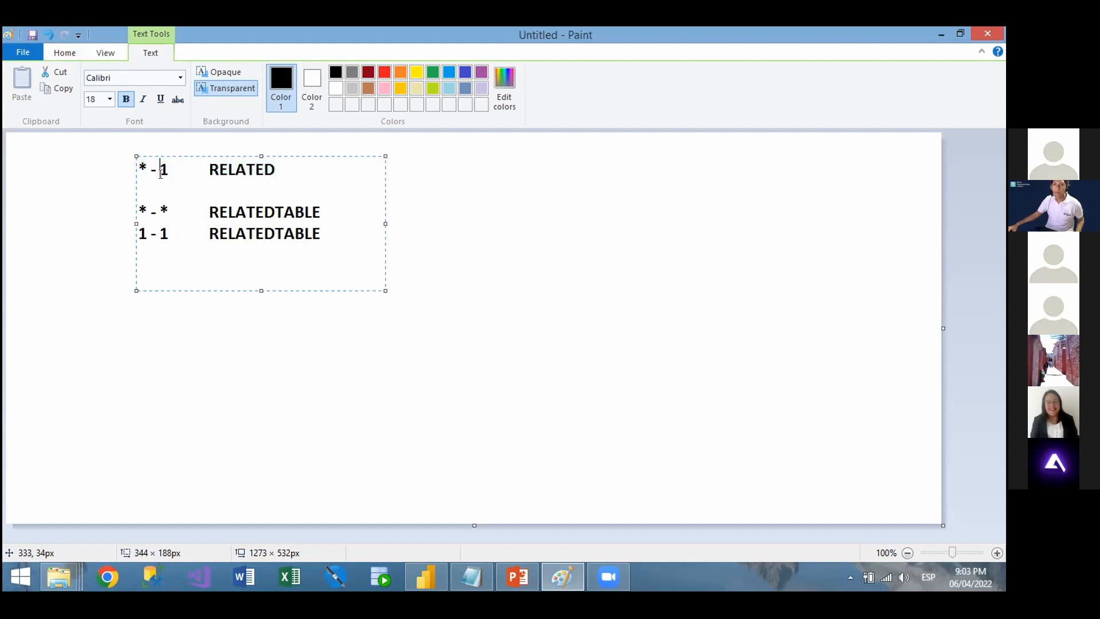
pyautogui.doubleClick(162, 168)
pyautogui.click(246, 169)
pyautogui.moveTo(209, 168); pyautogui.dragTo(275, 169)
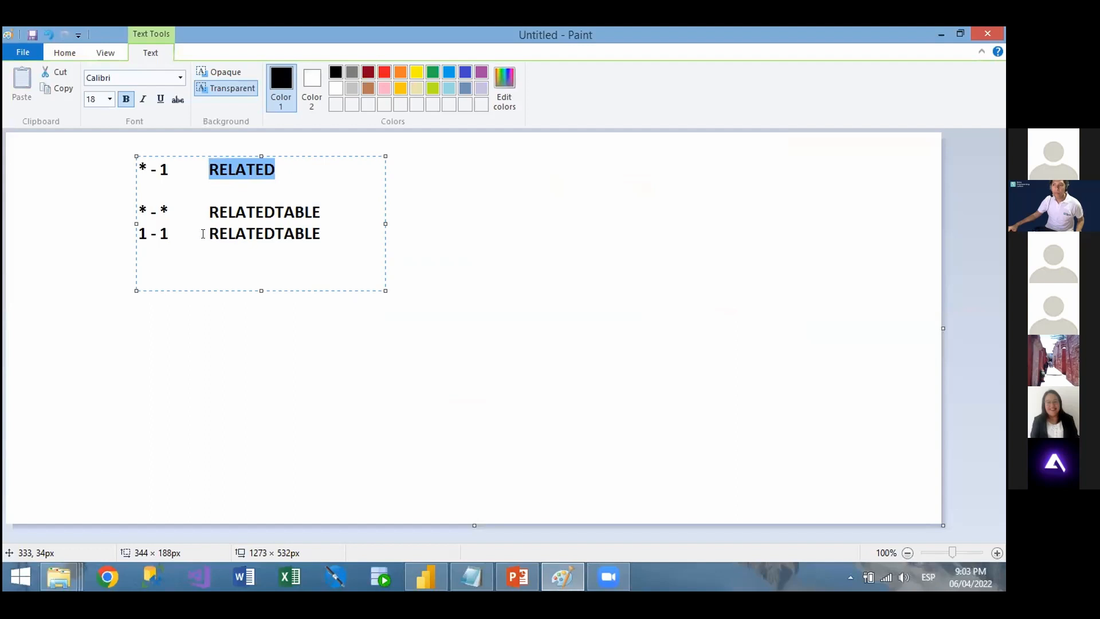
pyautogui.click(148, 212)
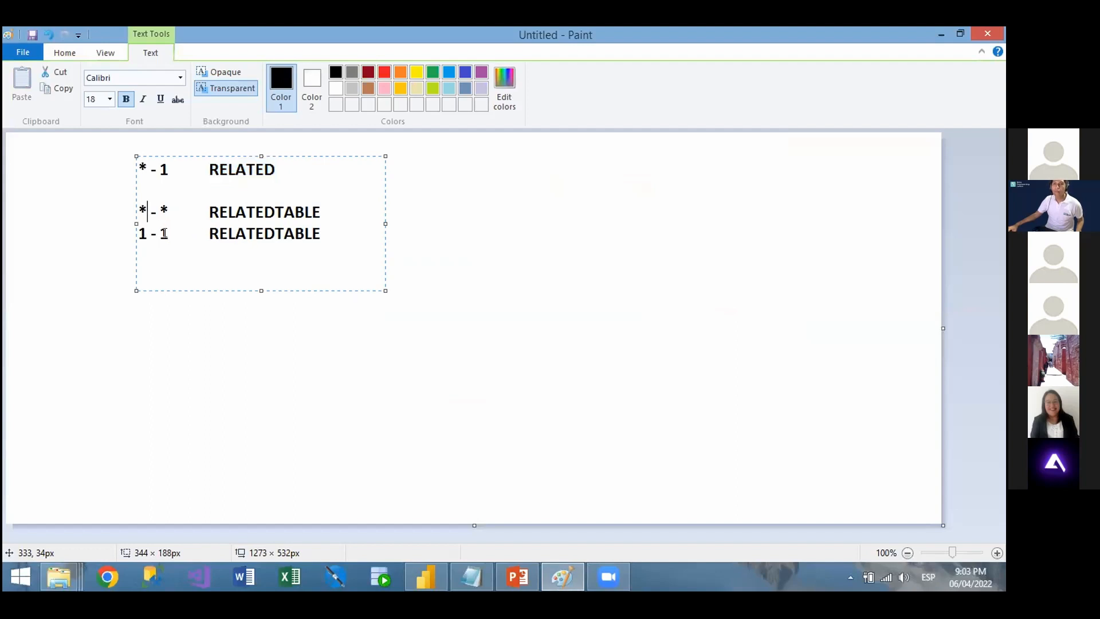
pyautogui.click(245, 213)
pyautogui.moveTo(209, 212); pyautogui.dragTo(333, 210)
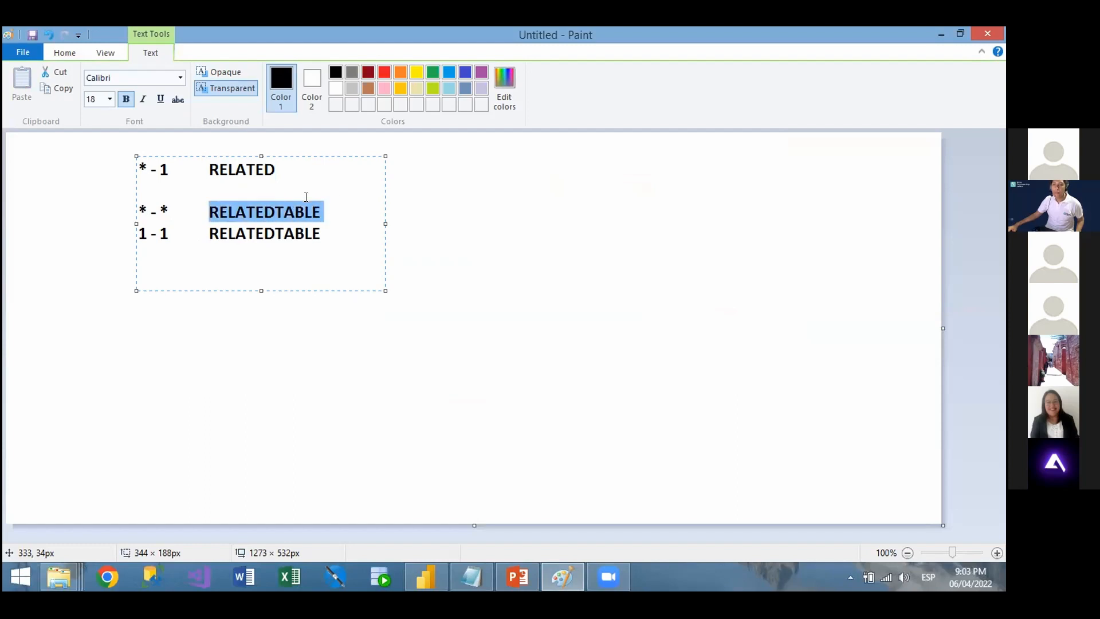
pyautogui.click(274, 168)
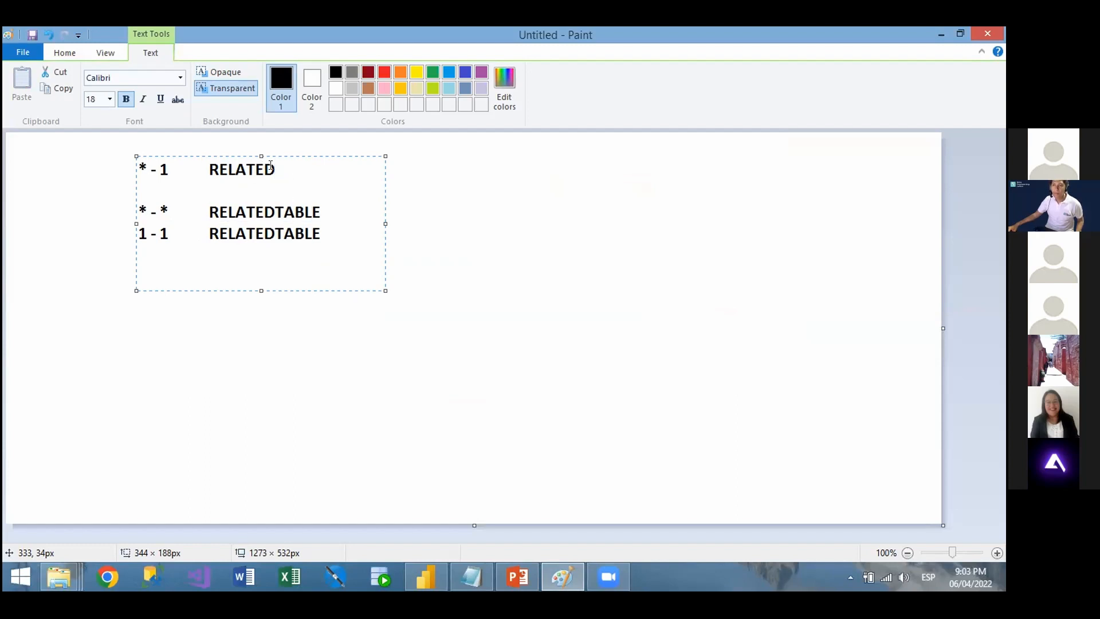
pyautogui.moveTo(273, 169); pyautogui.dragTo(94, 166)
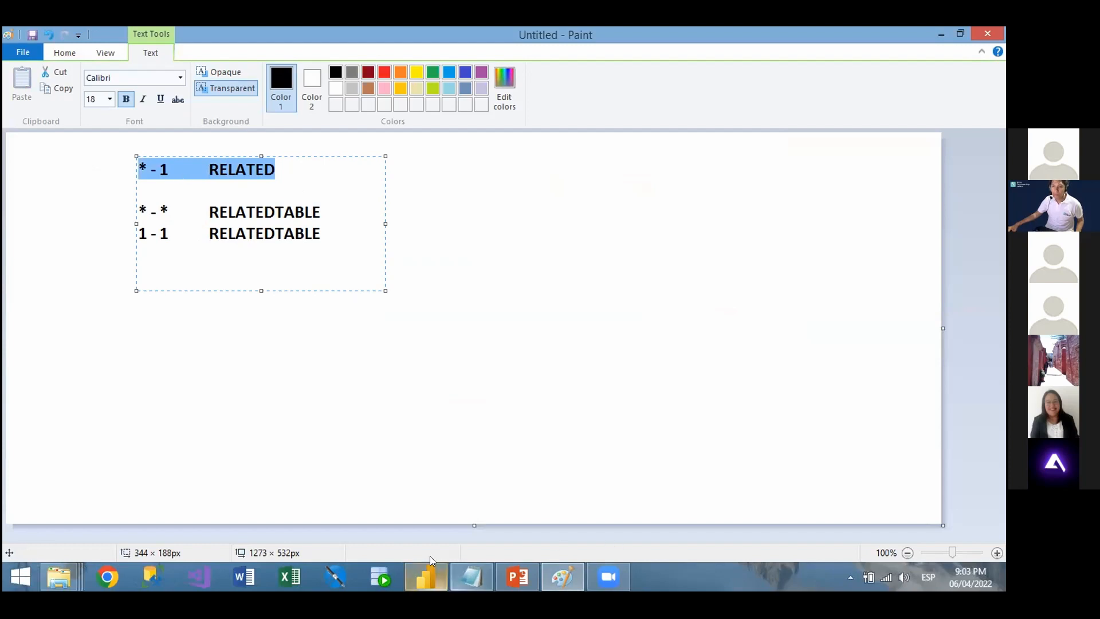
# Switch to Power BI Desktop, show the model diagram, and move the Teritories table slightly right, farther from the SubCategory table.
pyautogui.hotkey('alt', 'Tab')
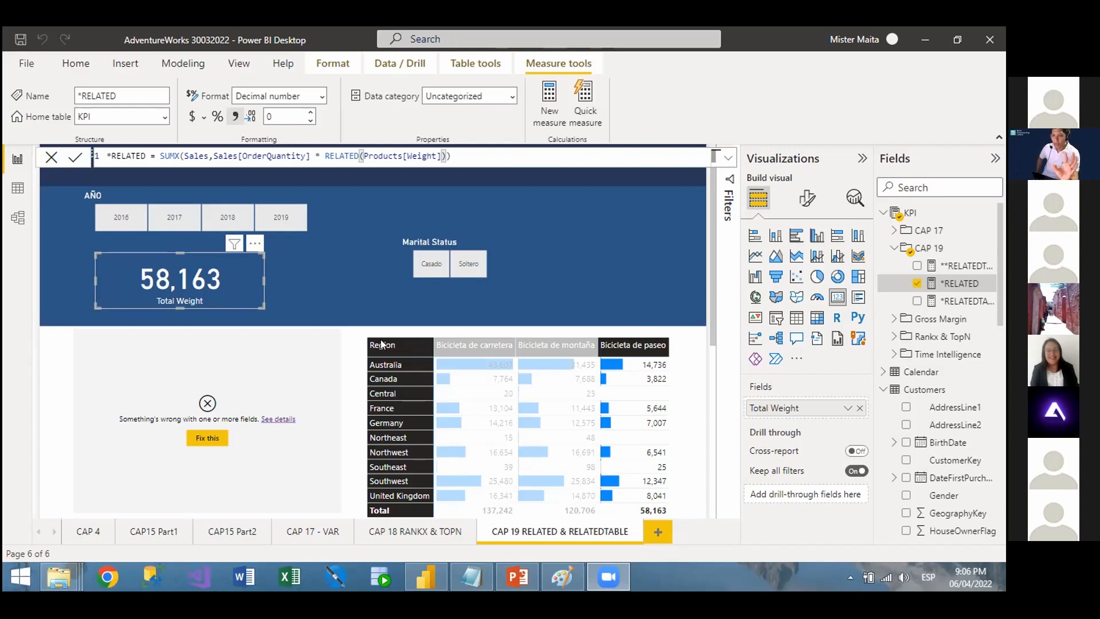
pyautogui.click(336, 299)
pyautogui.click(23, 211)
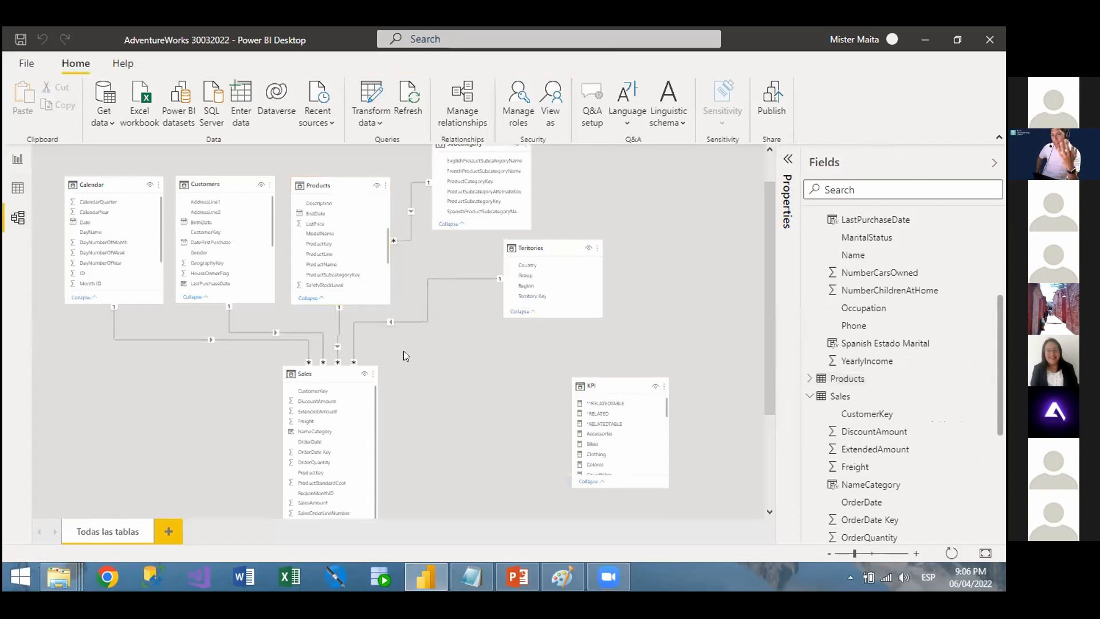
pyautogui.moveTo(536, 242); pyautogui.dragTo(579, 244)
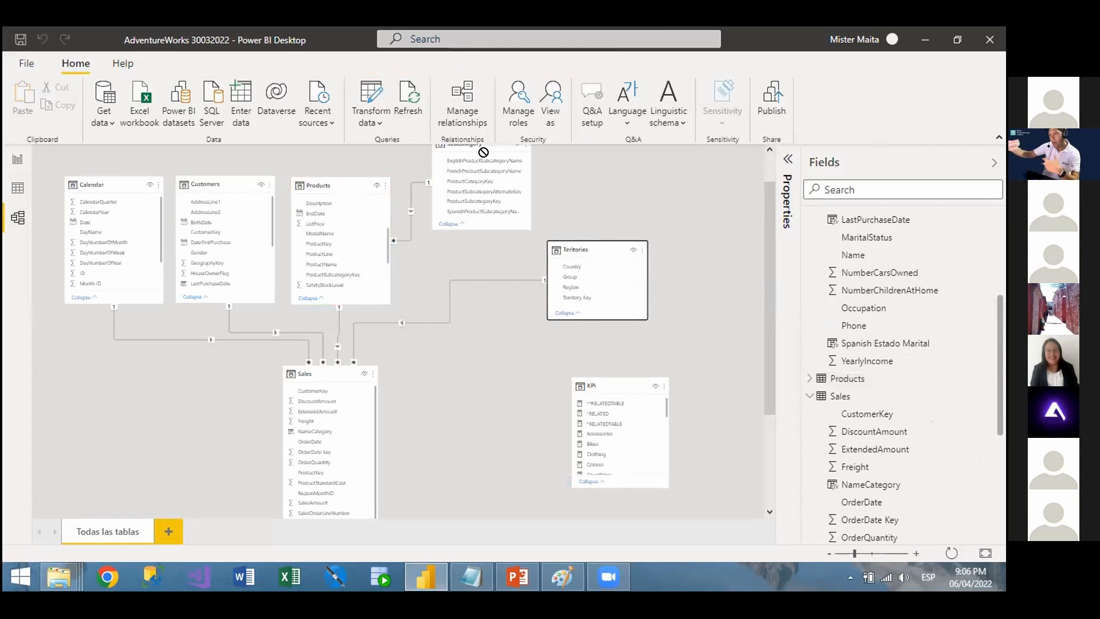
pyautogui.scroll(1, 484, 158)
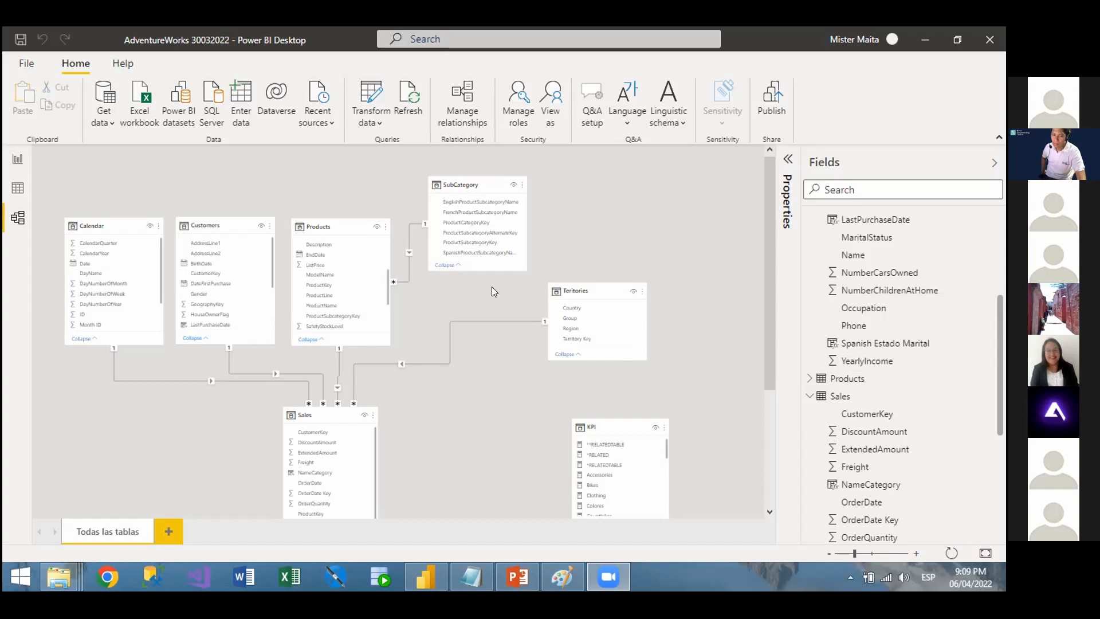
# Switch to apuntes.txt in Notepad to view the saved RELATED and RELATEDTABLE formulas and the DAX patterns link.
pyautogui.hotkey('alt', 'Tab')
pyautogui.hotkey('alt', 'Tab')
pyautogui.hotkey('alt', 'Tab')
pyautogui.hotkey('alt', 'Tab')
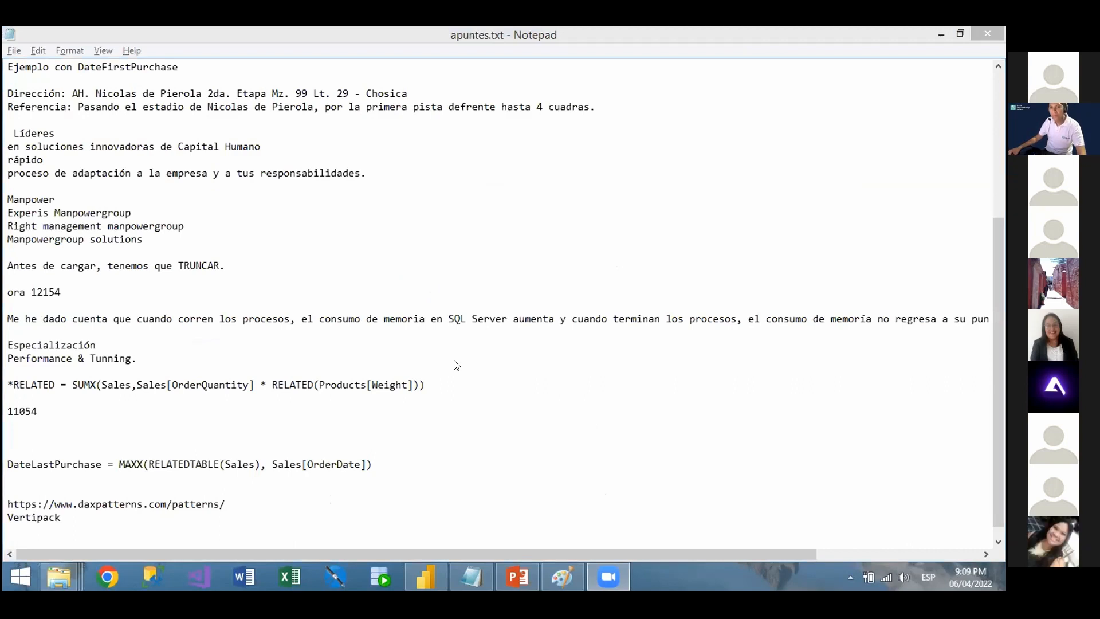
pyautogui.click(997, 31)
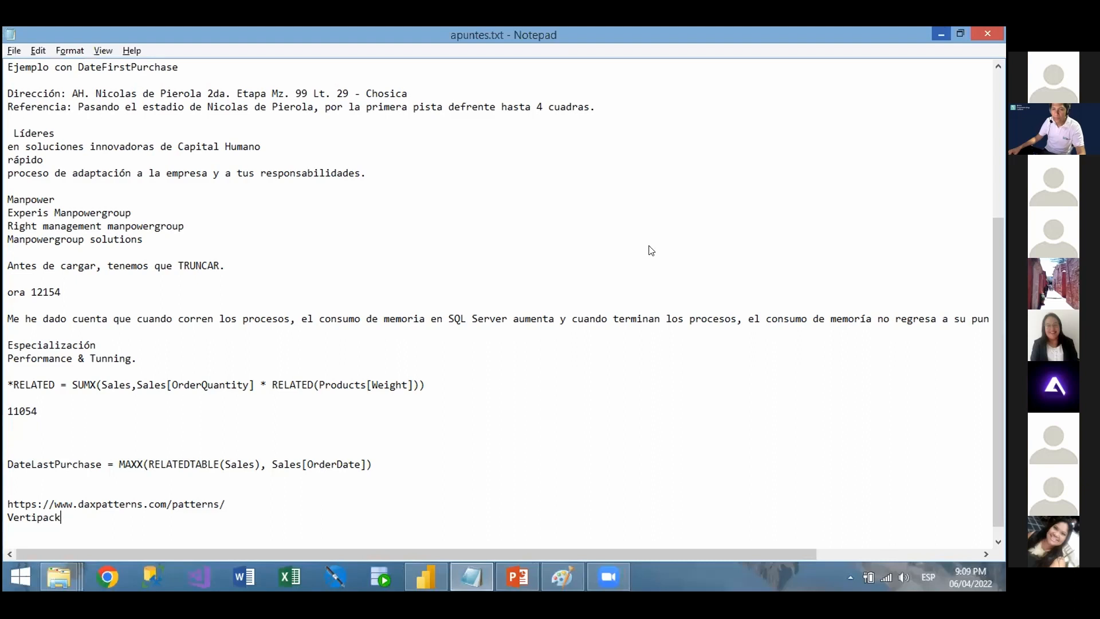